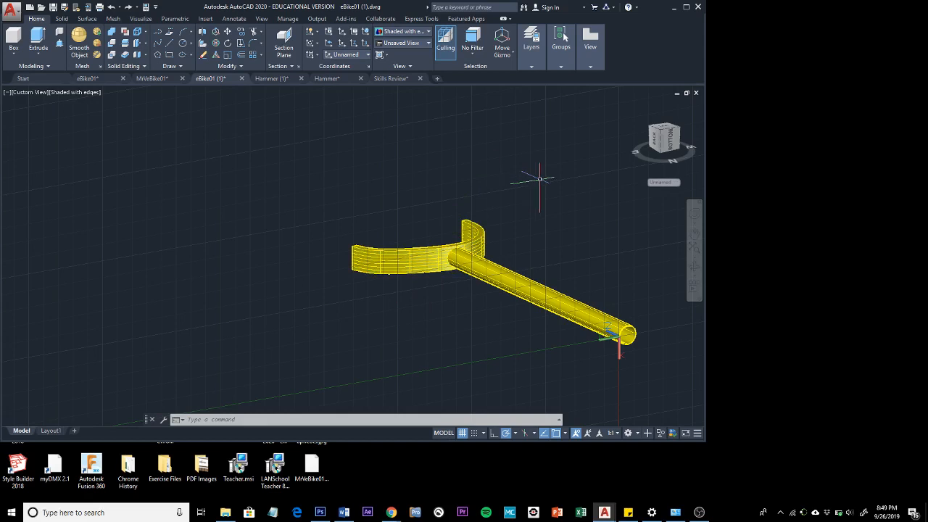
Turn on all layers so the complete bike drawing is shown around the 3D frame solids.
mouse_move(526, 51)
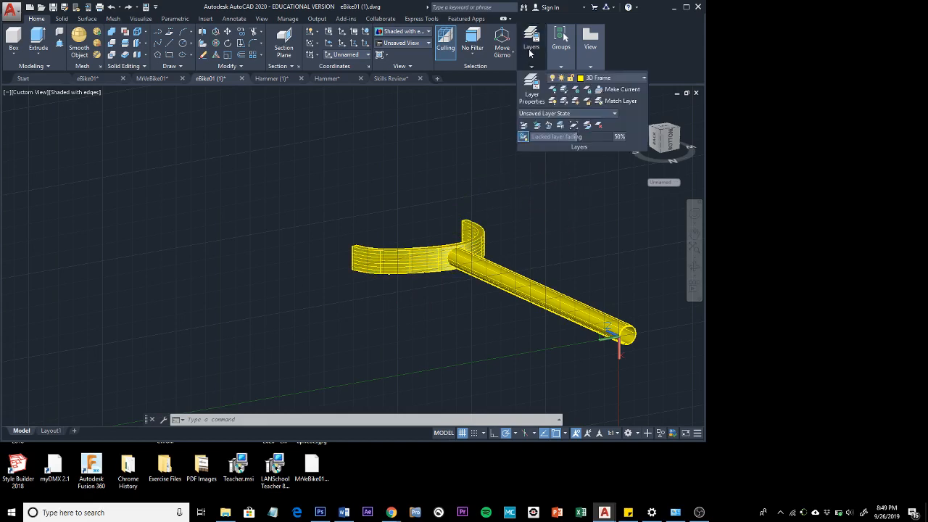
click(554, 103)
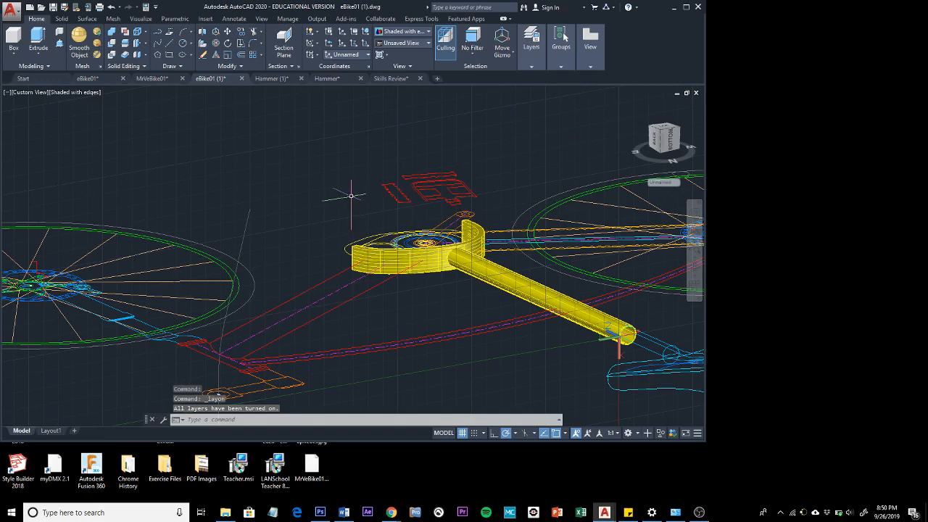
scroll(351, 196, down, 2)
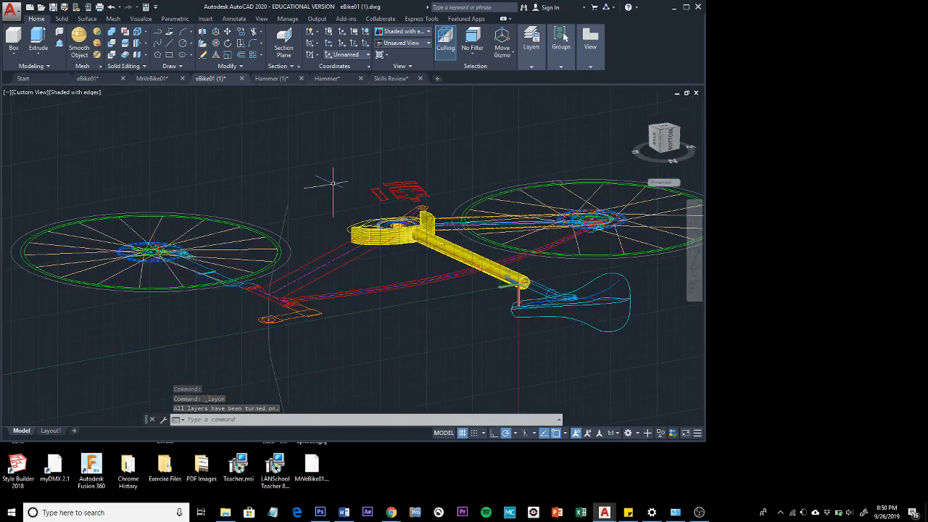
shift+middle_drag(333, 184, 573, 197)
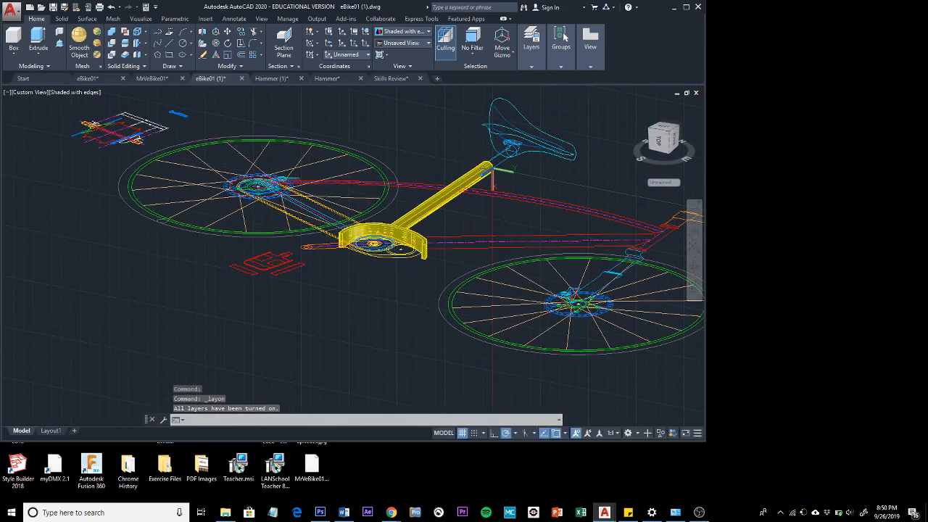
middle_drag(491, 201, 385, 209)
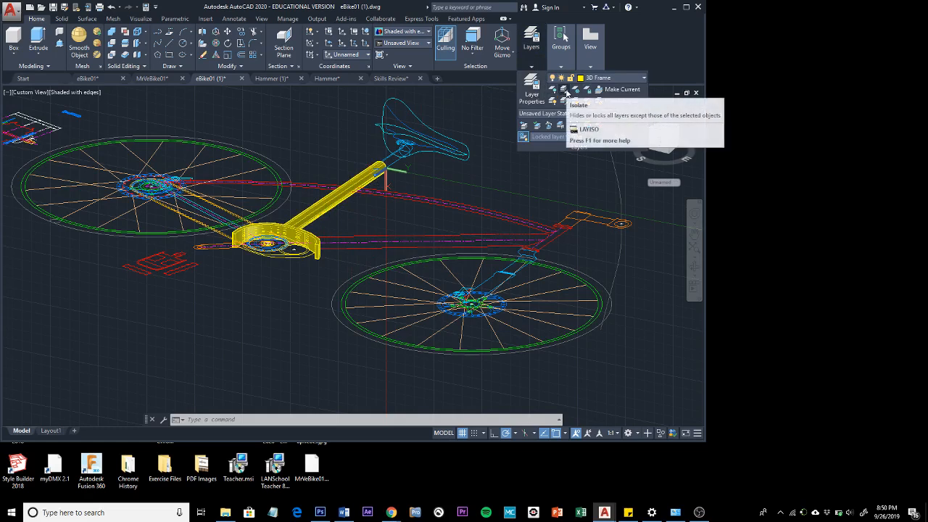
Isolate the layers of the red down tube outline, its magenta centerline and the yellow 3D seat tube.
click(565, 91)
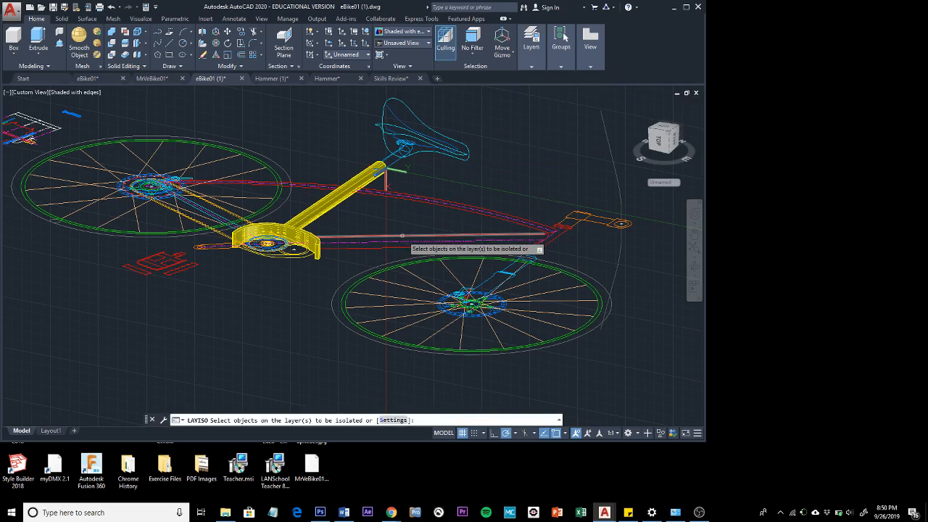
click(403, 236)
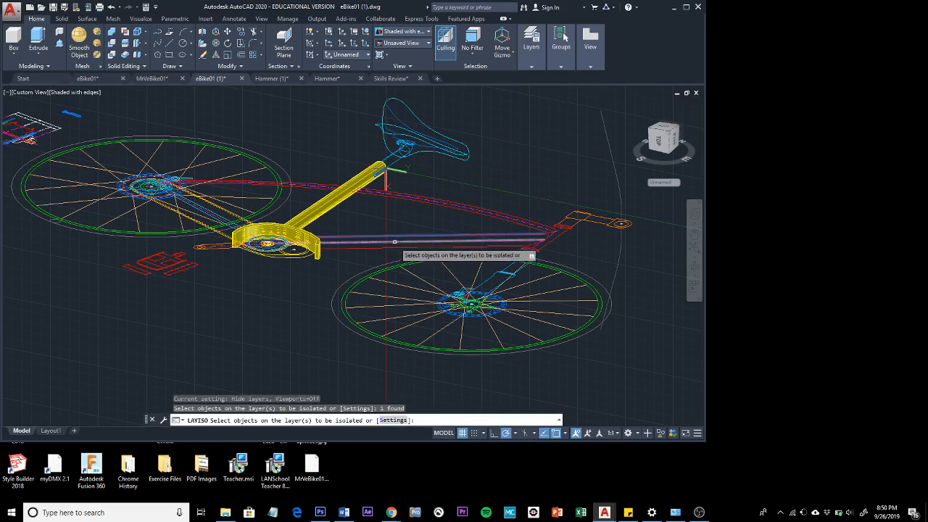
click(394, 241)
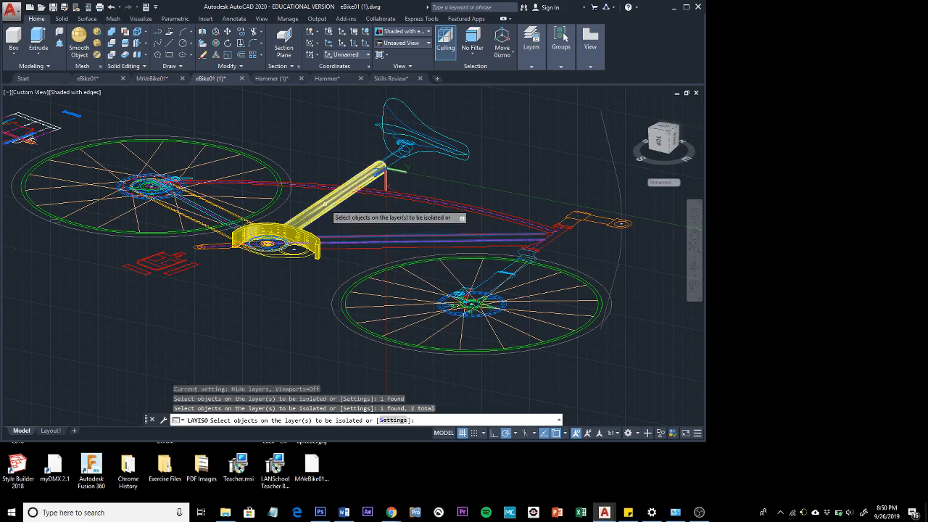
click(325, 205)
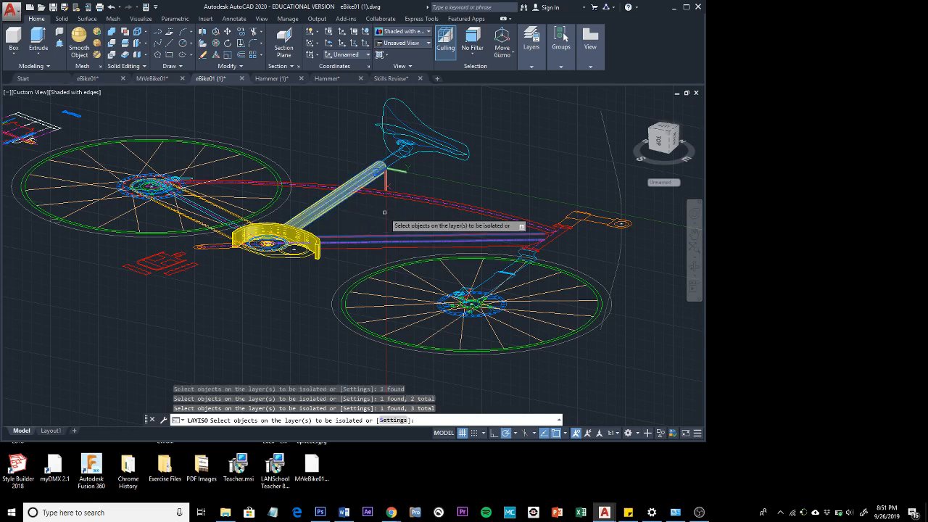
key(Return)
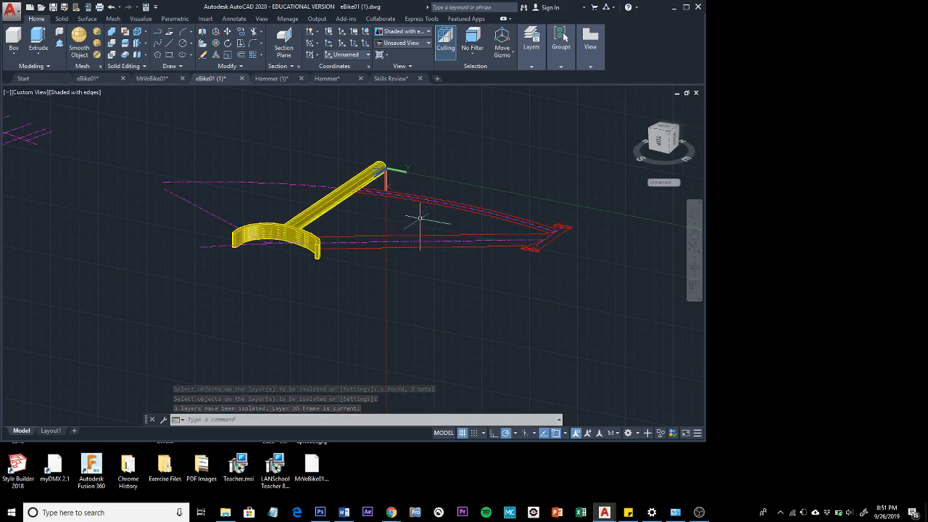
Draw a line across the down tube from a nearest point on its lower edge, perpendicular to the opposite edge.
shift+middle_drag(420, 218, 331, 222)
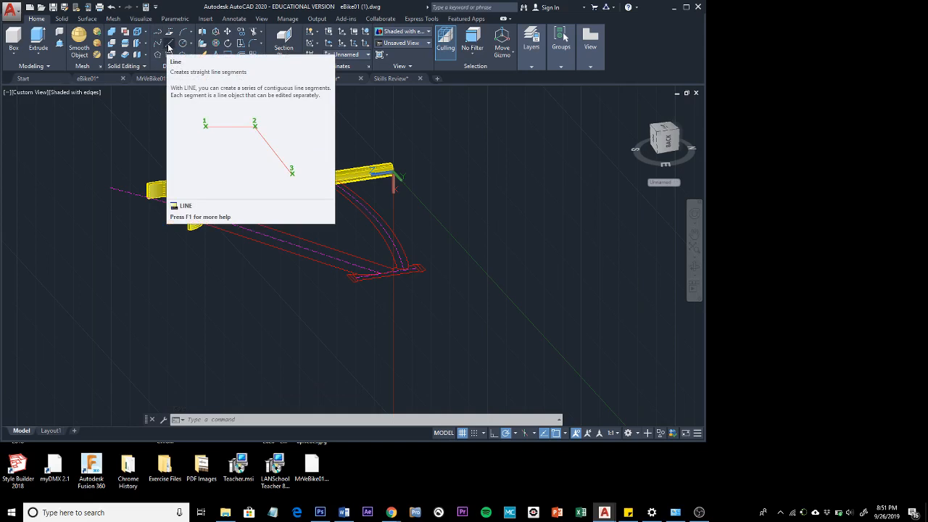
click(169, 47)
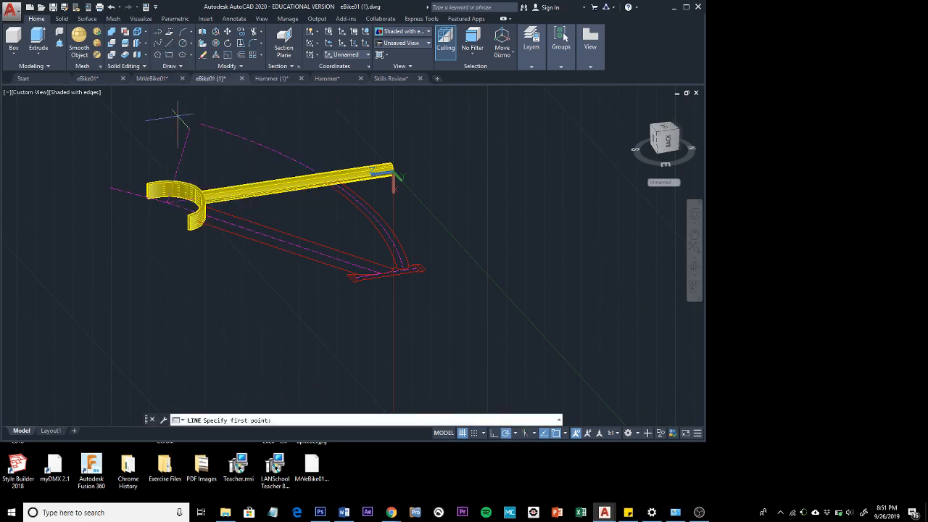
scroll(292, 246, up, 4)
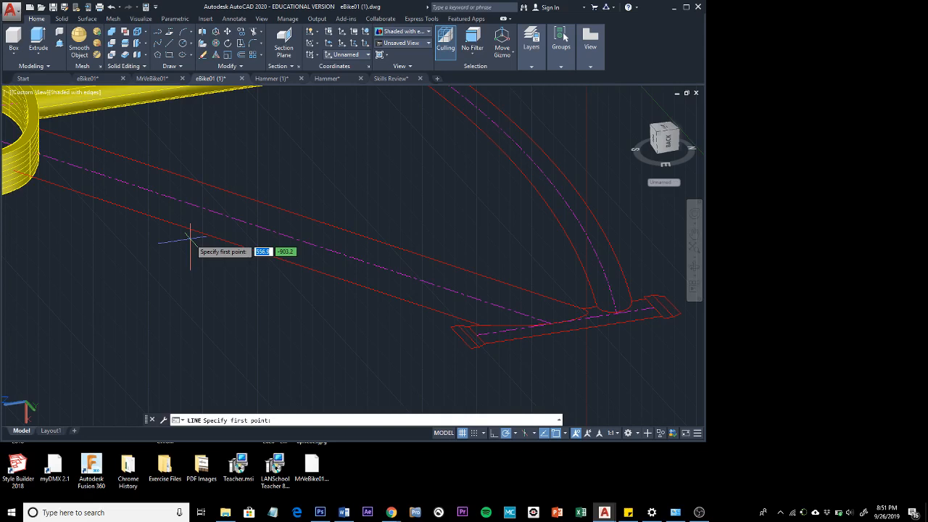
key(F8)
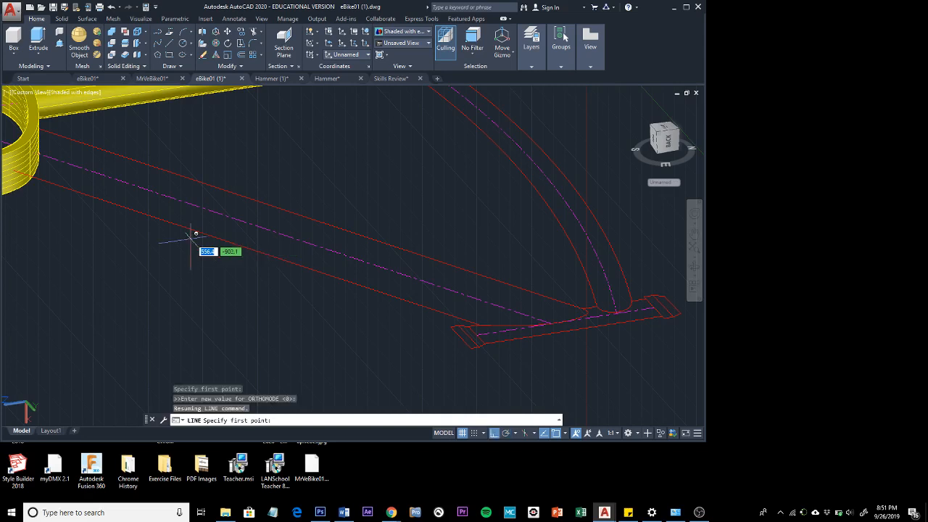
shift+right_click(192, 241)
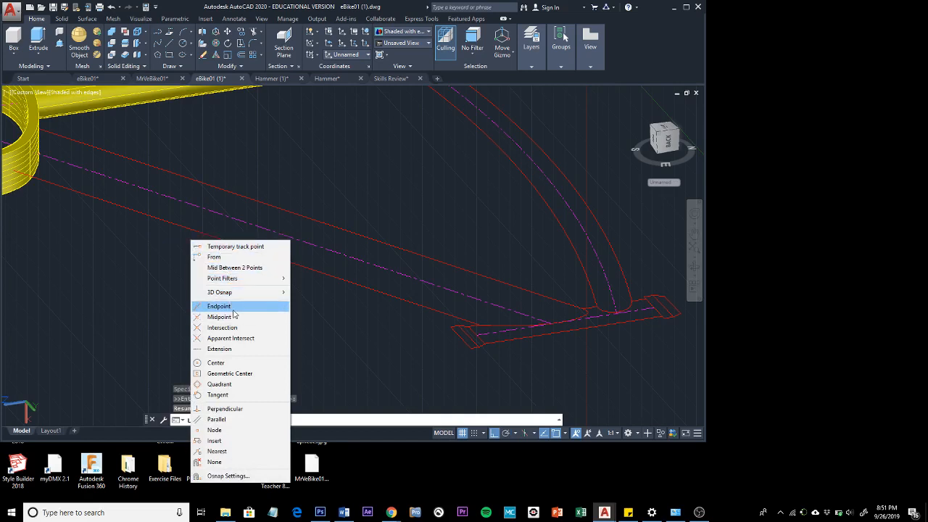
click(216, 452)
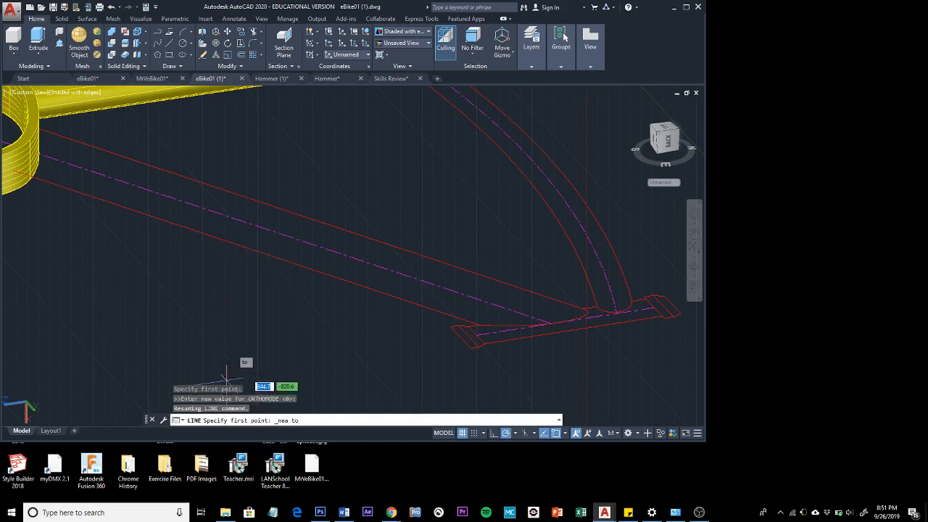
click(177, 226)
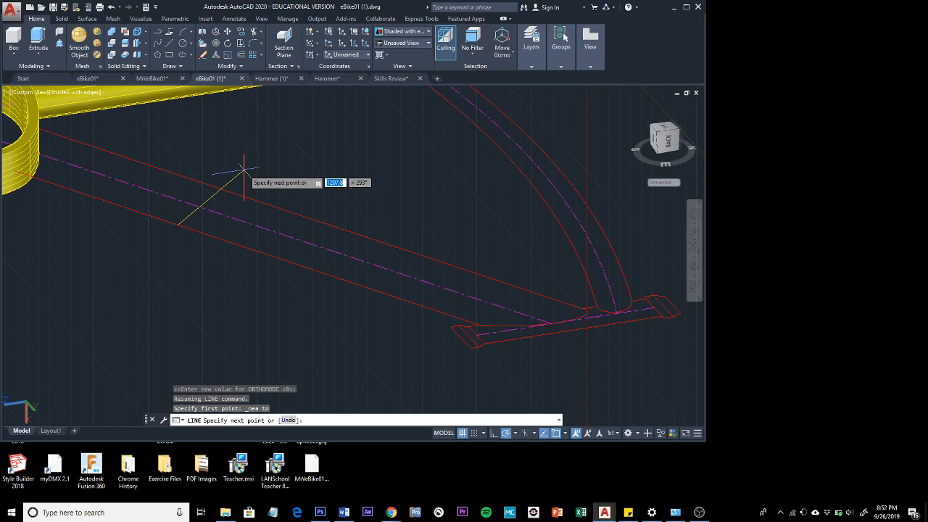
key(F8)
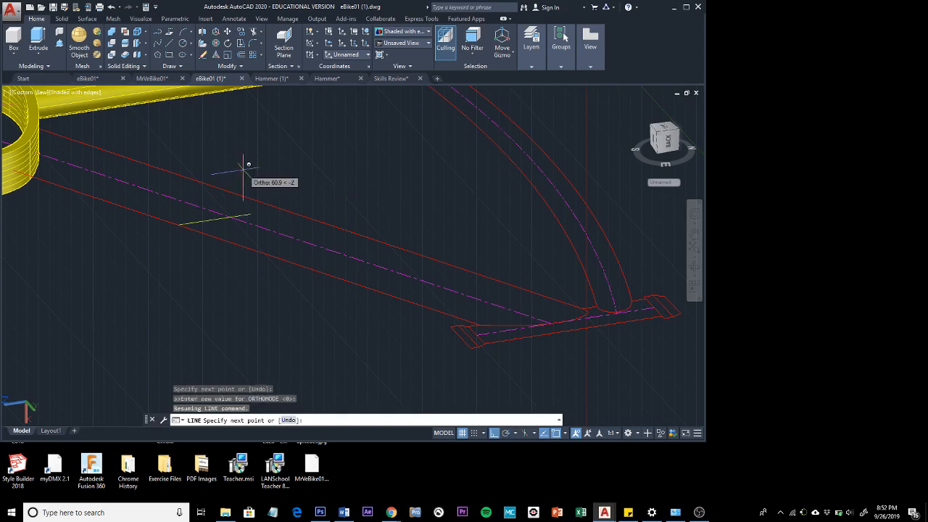
shift+right_click(244, 173)
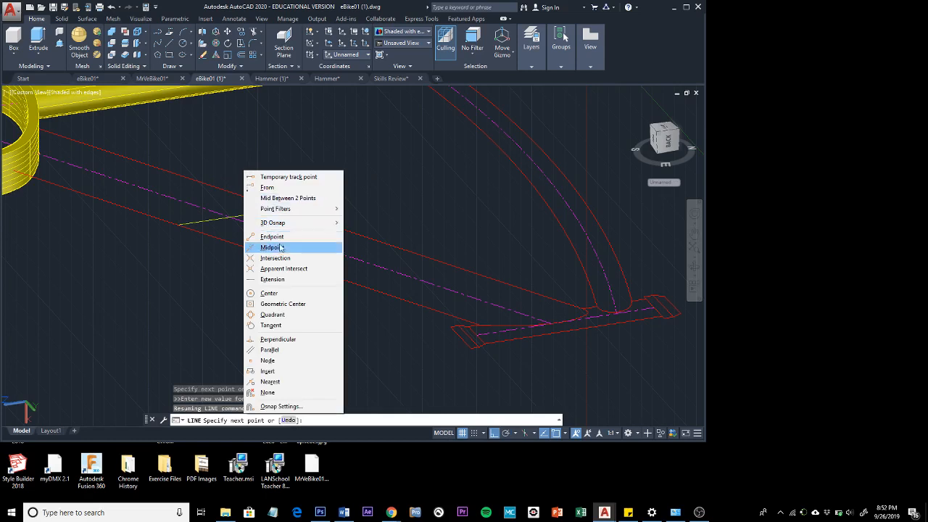
click(278, 339)
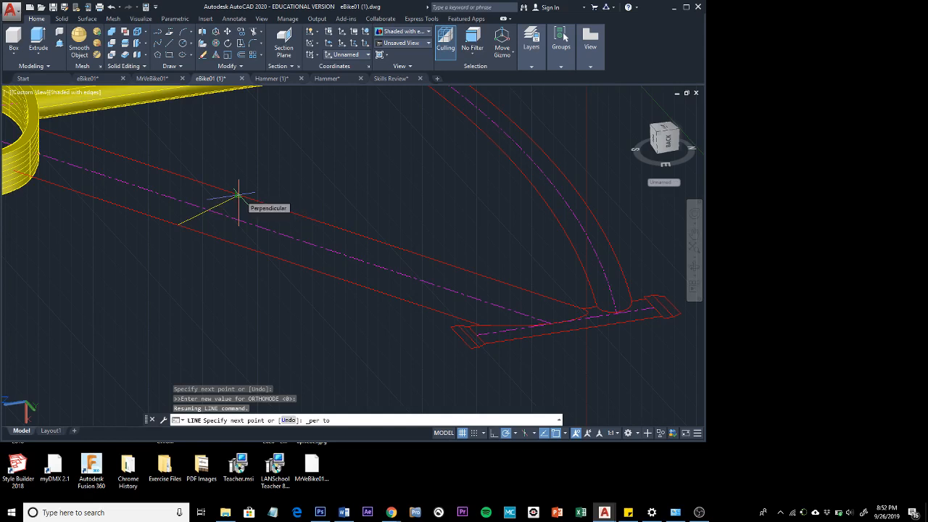
click(238, 194)
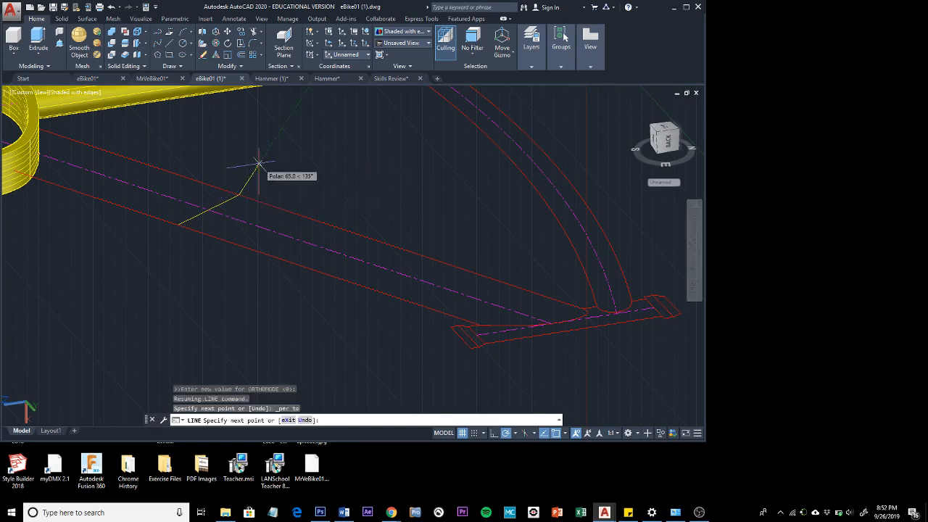
key(Escape)
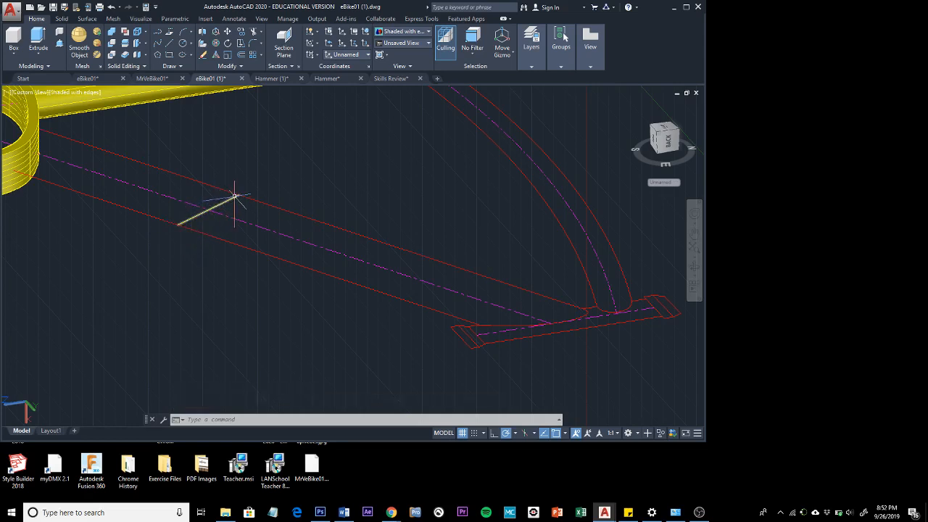
Align the UCS to the yellow cross line on the down tube using the Object option.
mouse_move(234, 195)
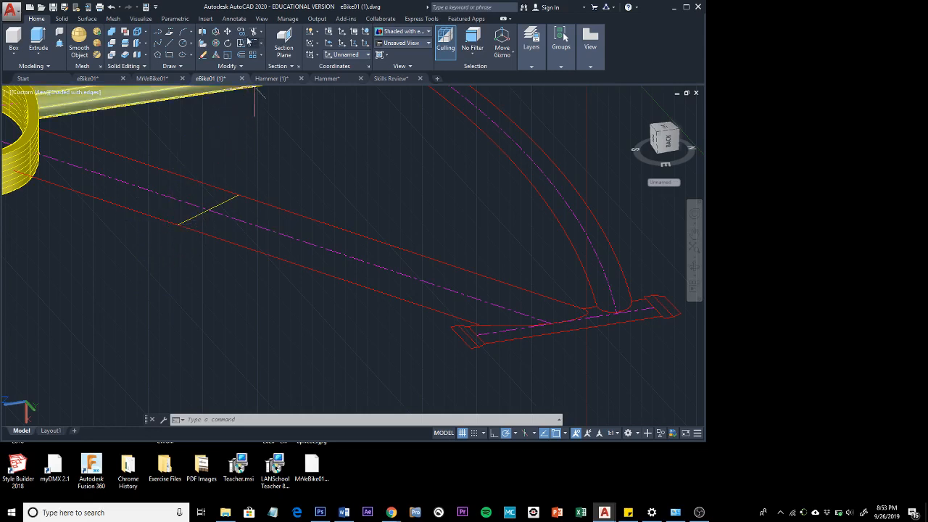
click(345, 35)
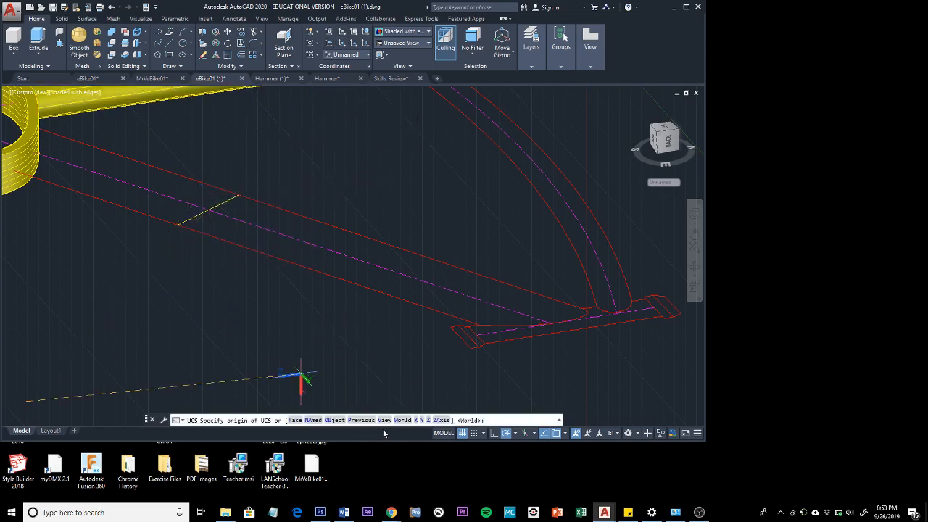
click(335, 420)
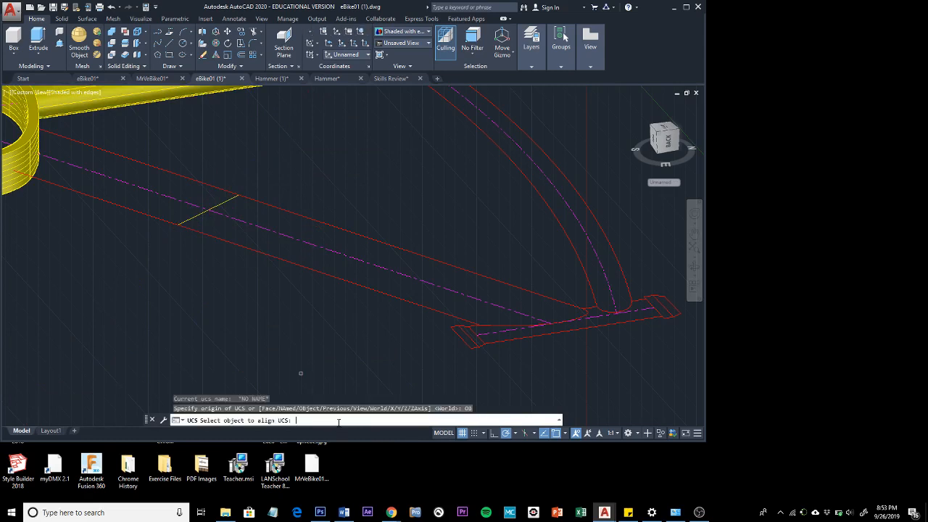
click(191, 217)
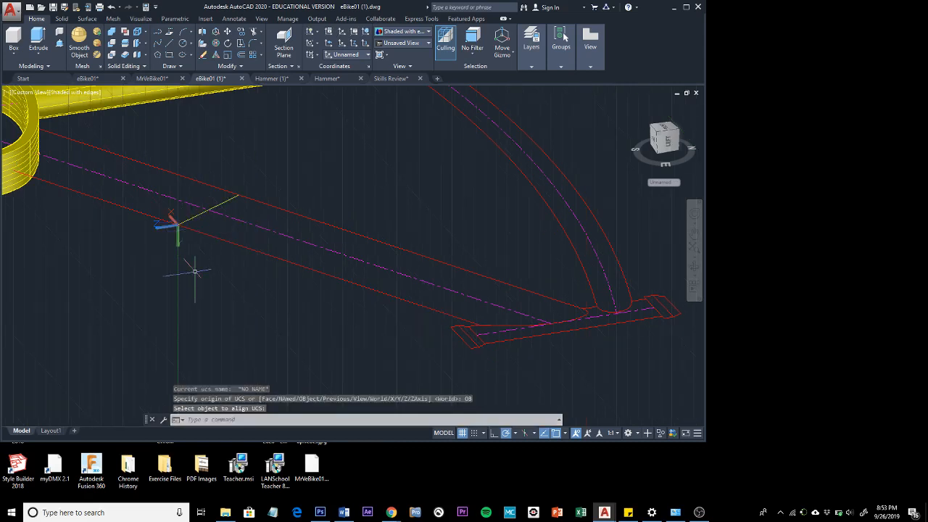
shift+middle_drag(150, 272, 406, 276)
shift+middle_drag(328, 274, 407, 304)
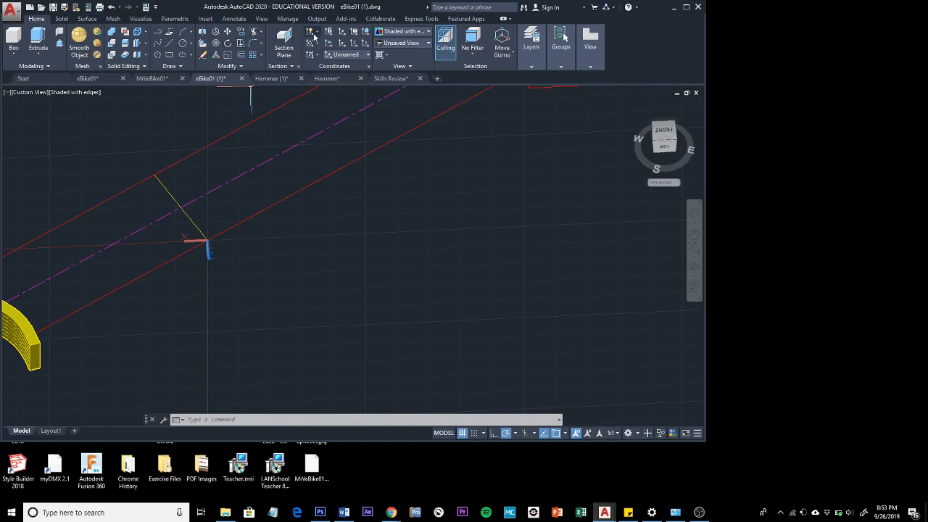
Realign the UCS with the Object option to the down tube's lower red edge line.
click(343, 32)
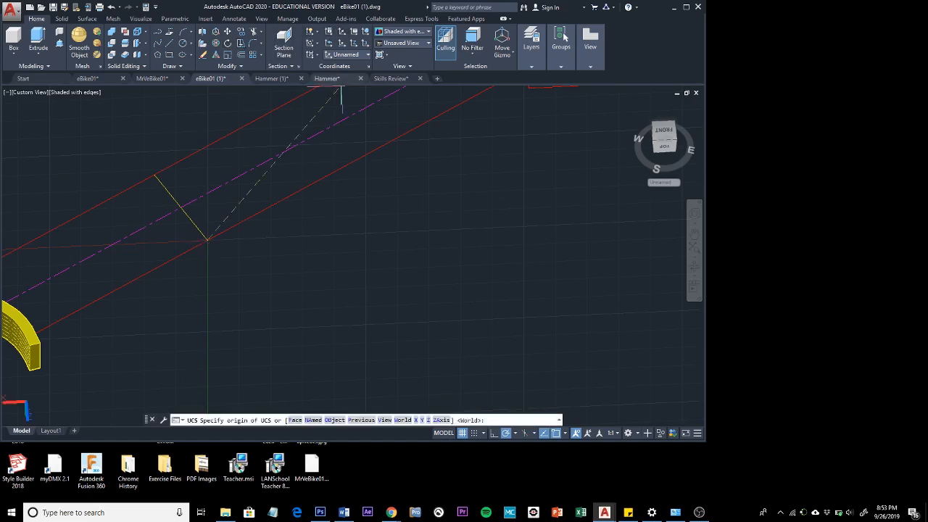
click(334, 421)
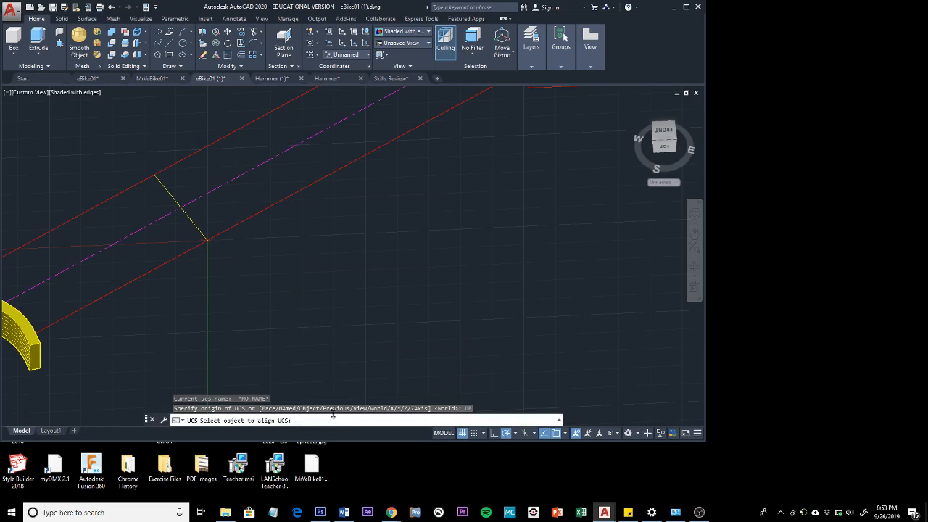
click(223, 230)
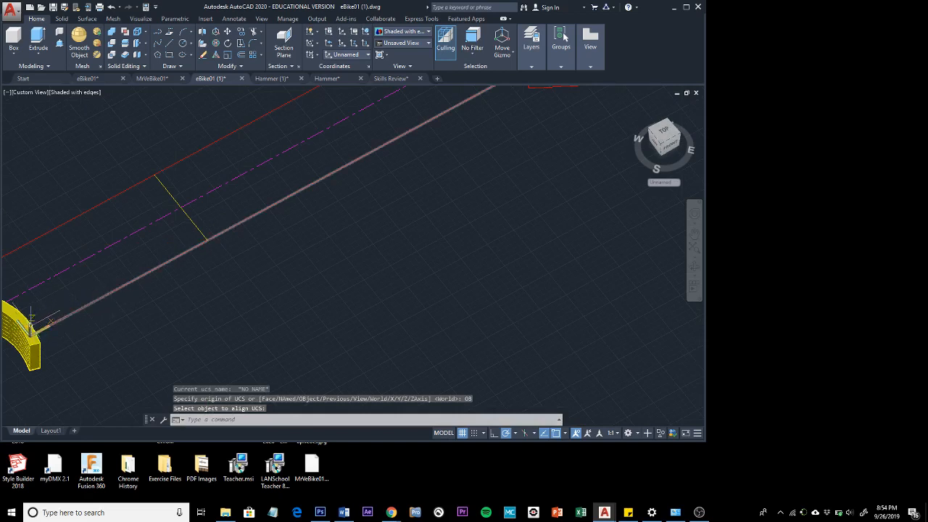
click(159, 258)
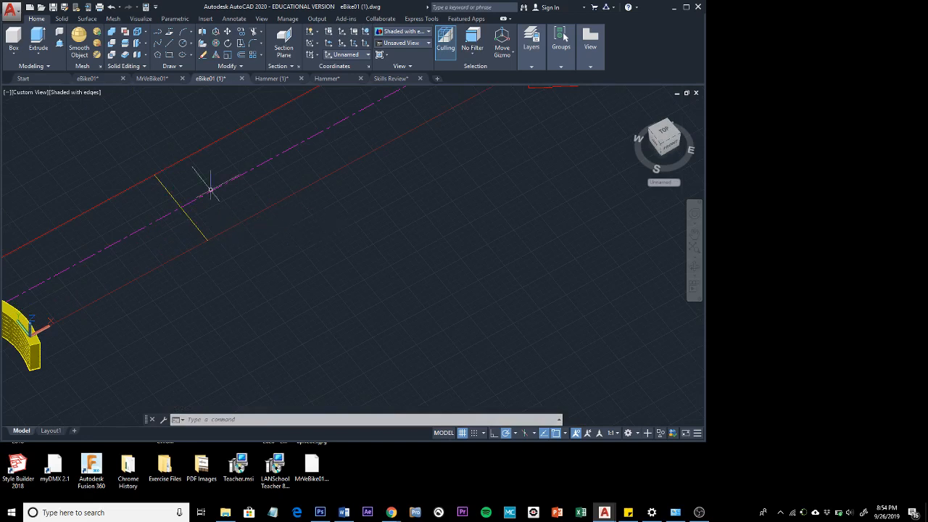
Draw a circle of about 22.7 radius centred on the lower end of the yellow cross line.
scroll(153, 246, down, 5)
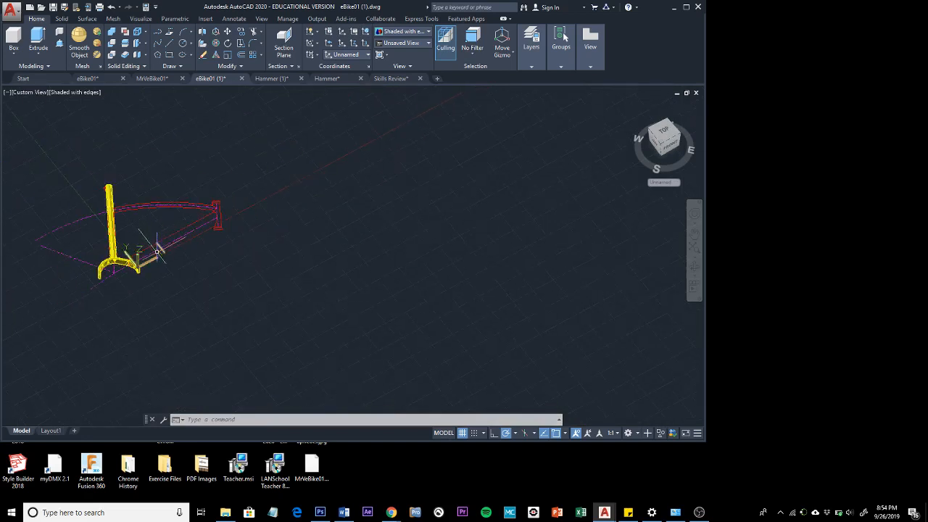
scroll(140, 253, up, 3)
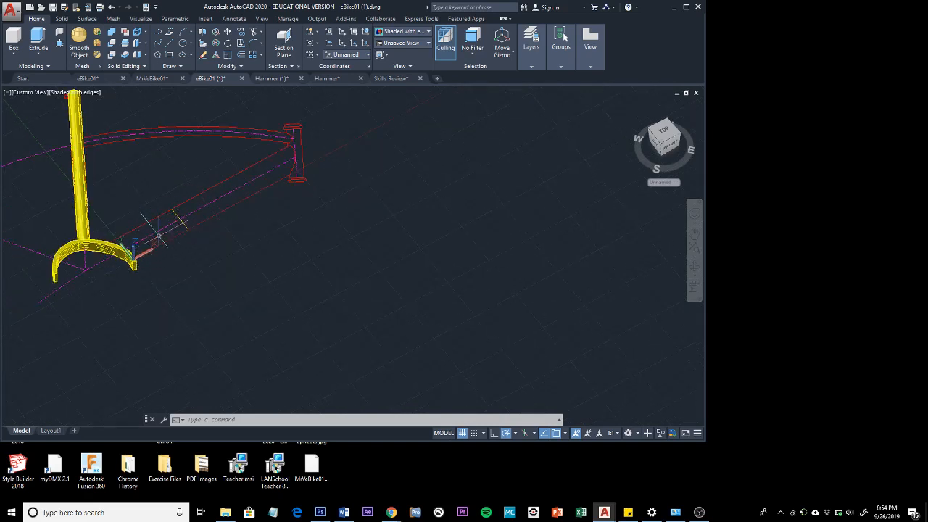
scroll(159, 236, up, 3)
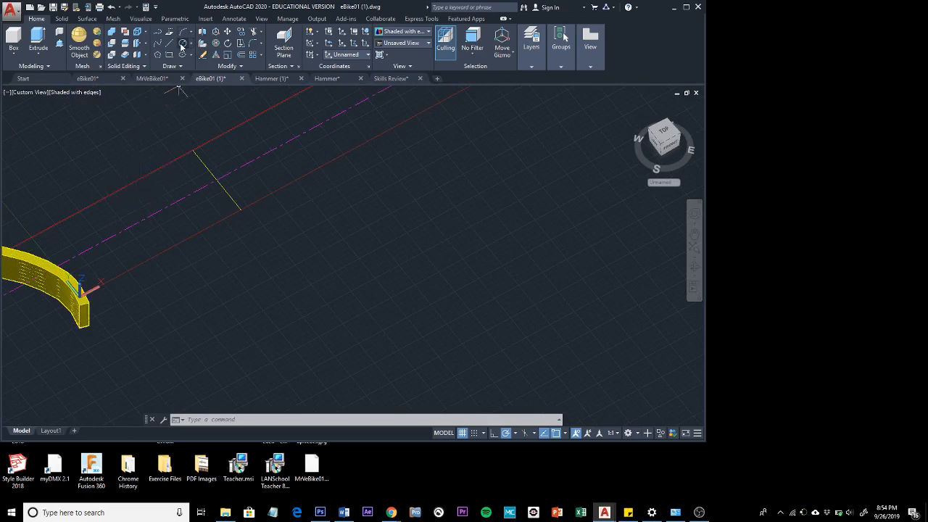
click(182, 44)
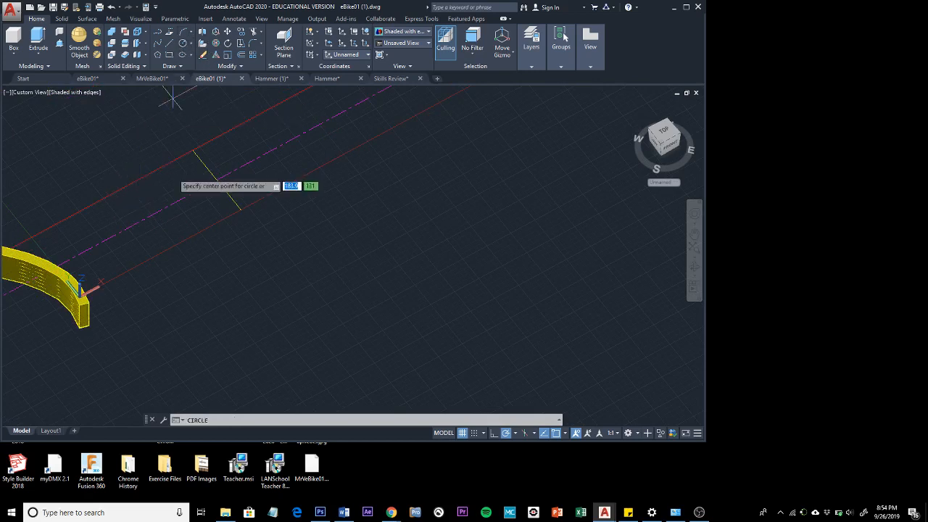
click(240, 210)
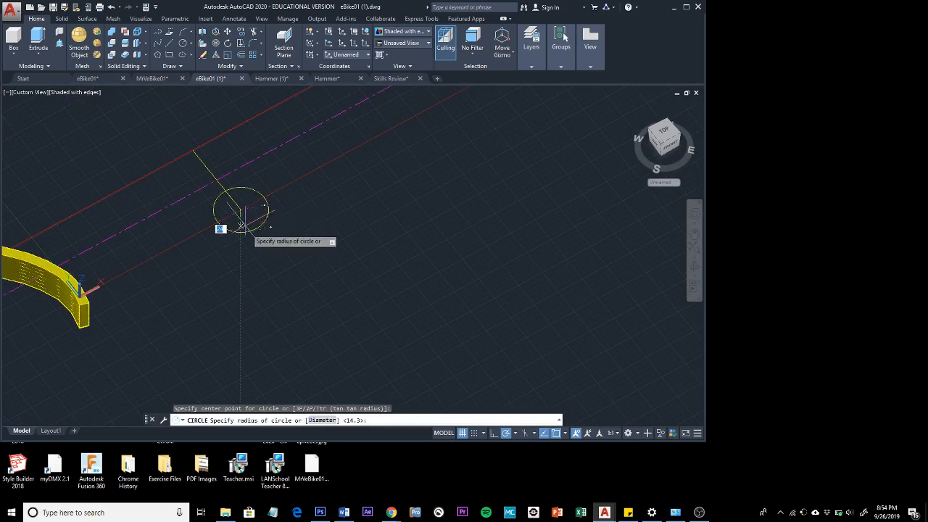
click(247, 221)
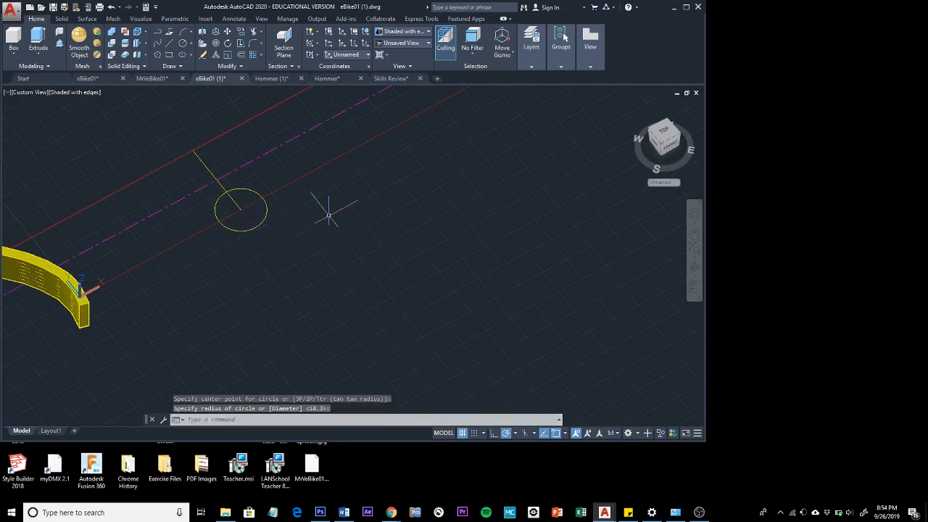
Erase the circle centred on the lower end of the yellow cross line.
shift+middle_drag(360, 220, 294, 182)
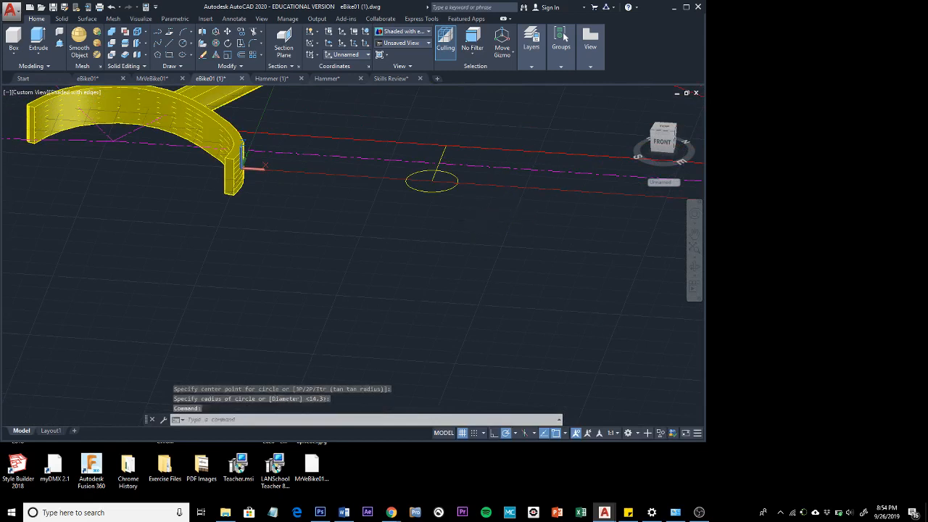
shift+middle_drag(461, 220, 484, 216)
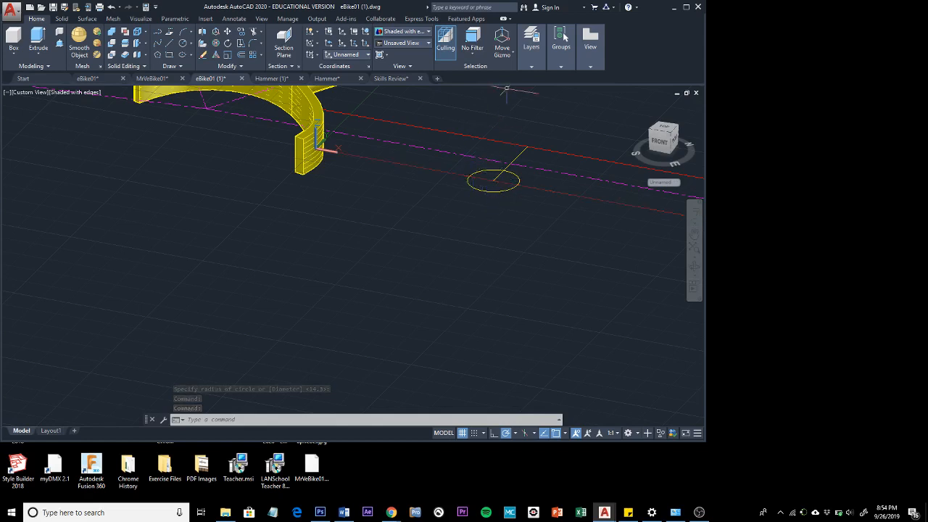
scroll(495, 204, down, 3)
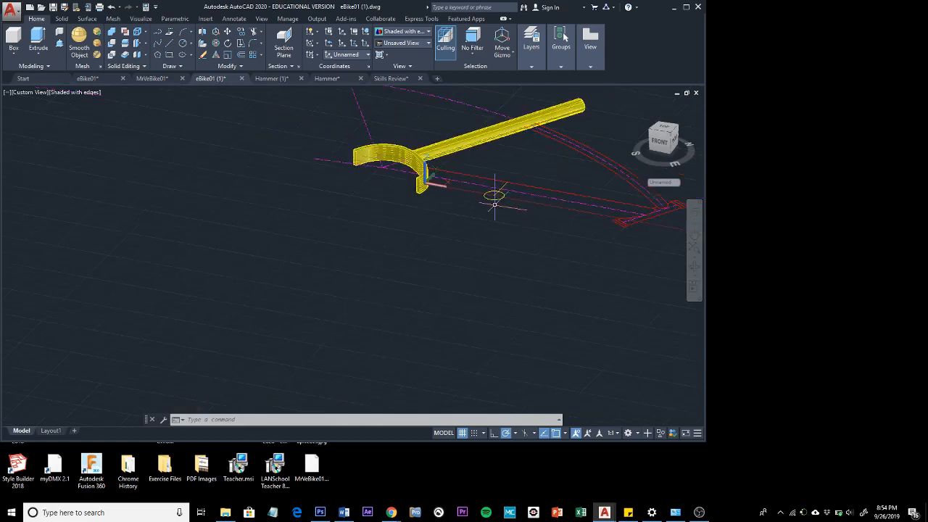
scroll(495, 196, up, 2)
middle_drag(496, 208, 439, 258)
key(Escape)
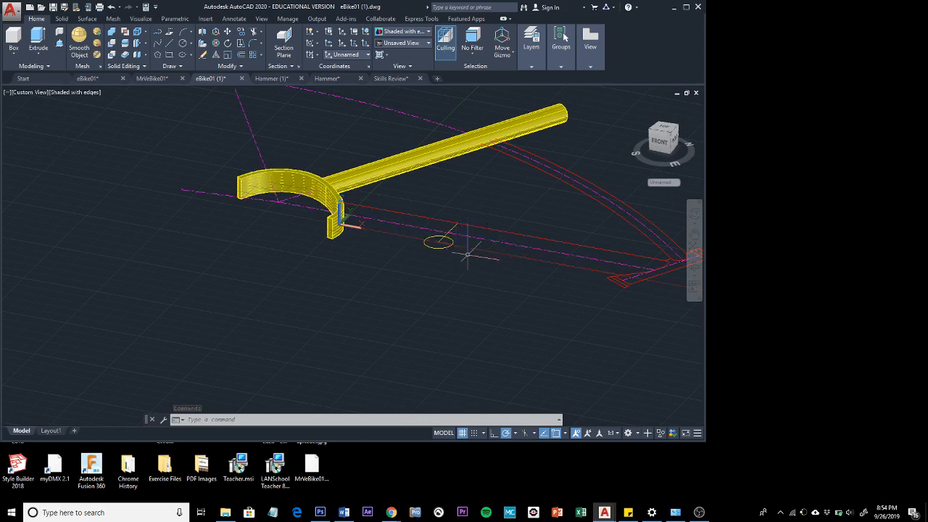
mouse_move(451, 239)
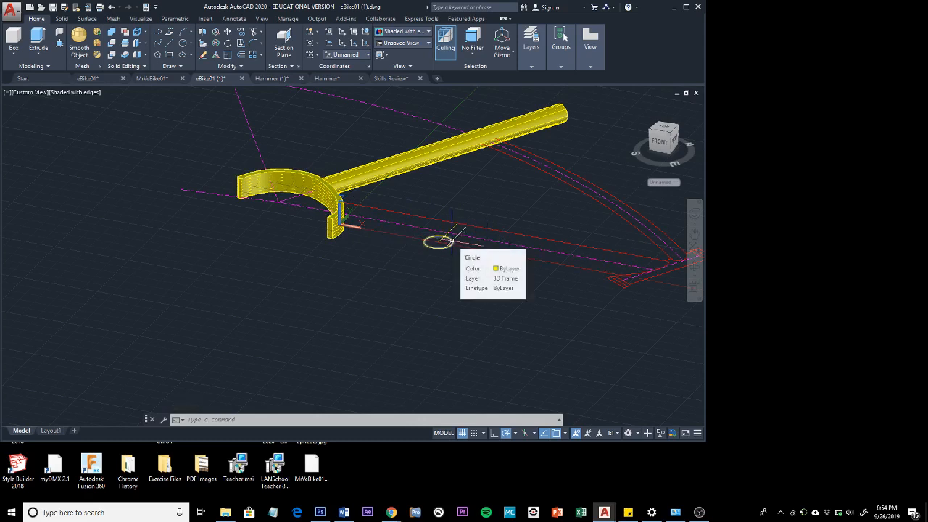
click(451, 240)
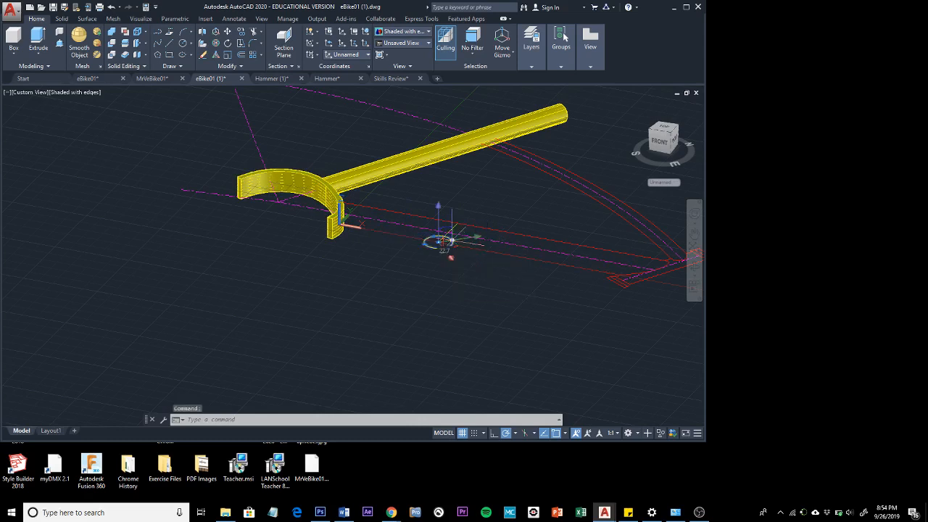
key(Delete)
Rotate the UCS 90 degrees about its Y axis.
scroll(450, 267, up, 2)
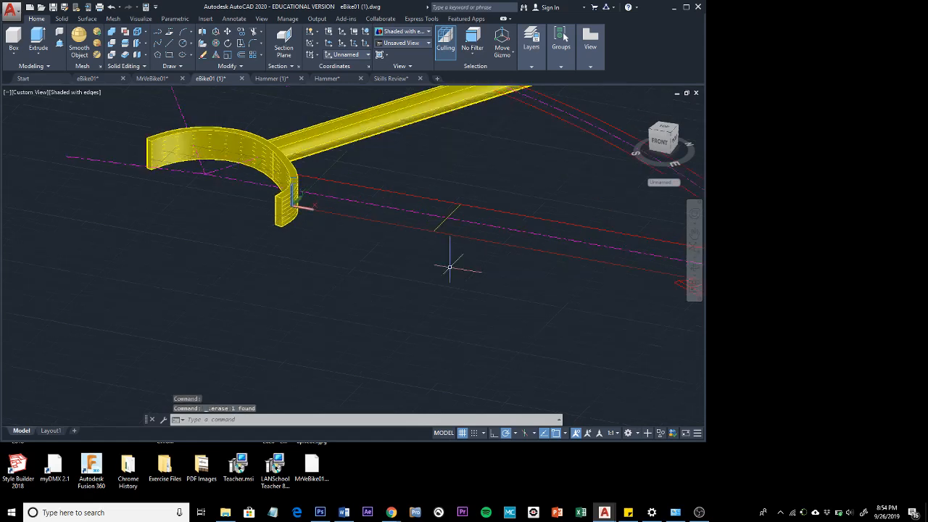
middle_drag(450, 267, 396, 335)
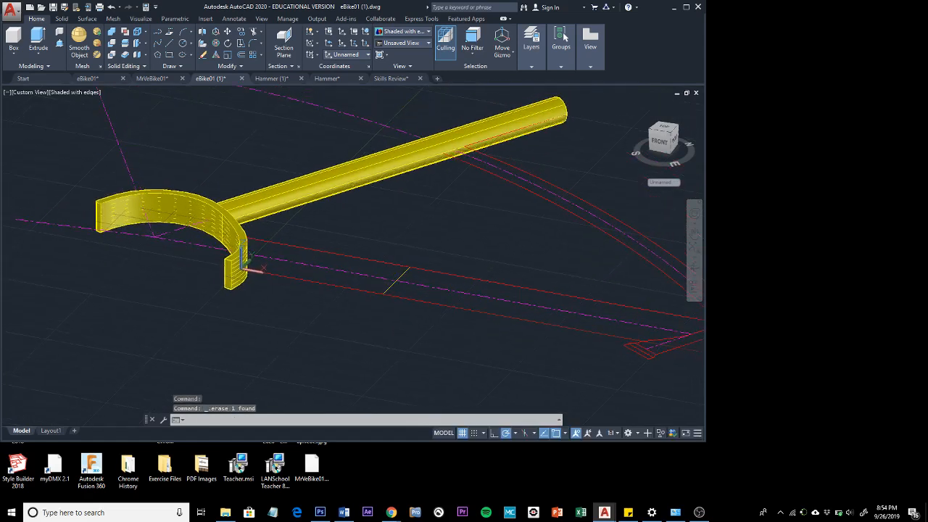
click(315, 44)
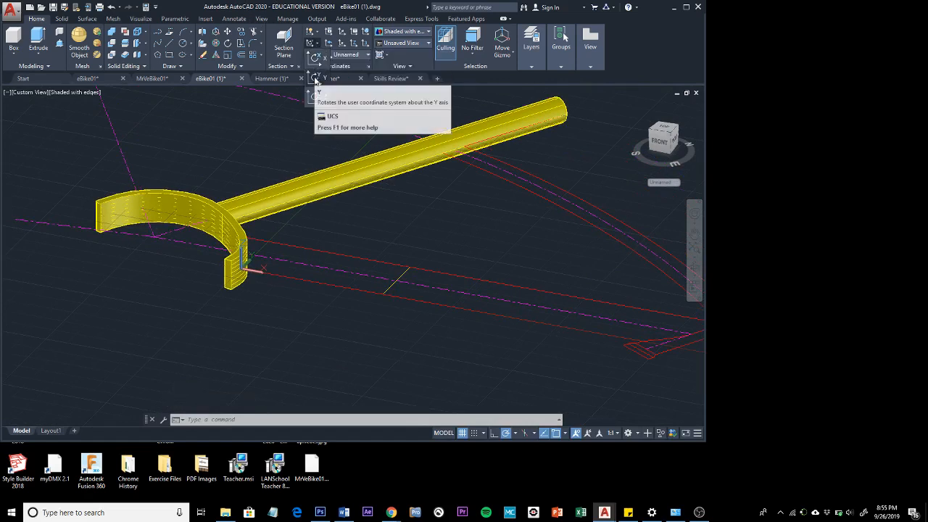
click(316, 80)
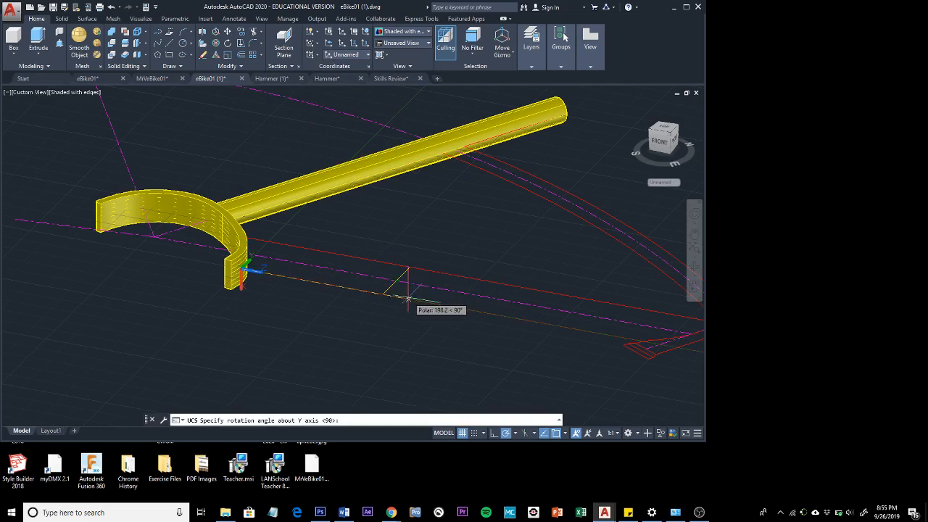
click(408, 298)
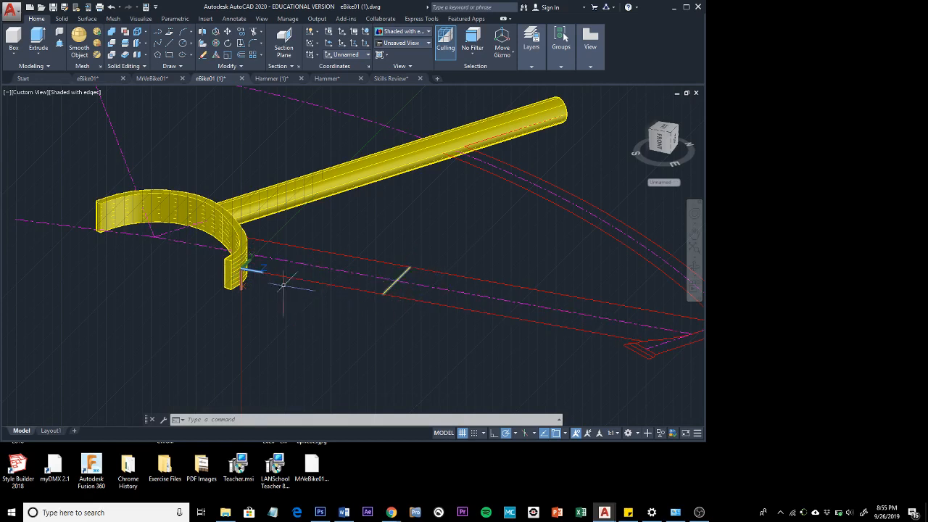
Move the UCS origin along the lower red edge to the endpoint of the yellow cross line.
scroll(247, 268, up, 4)
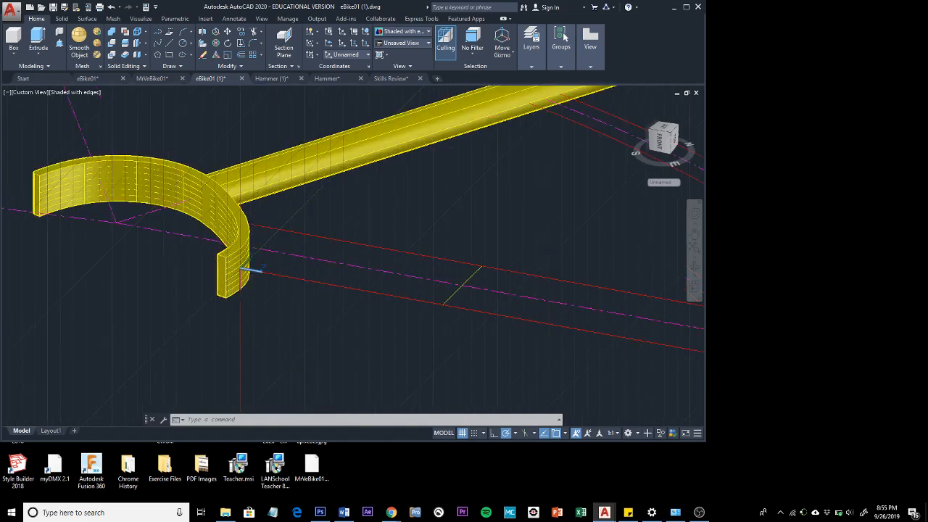
click(255, 270)
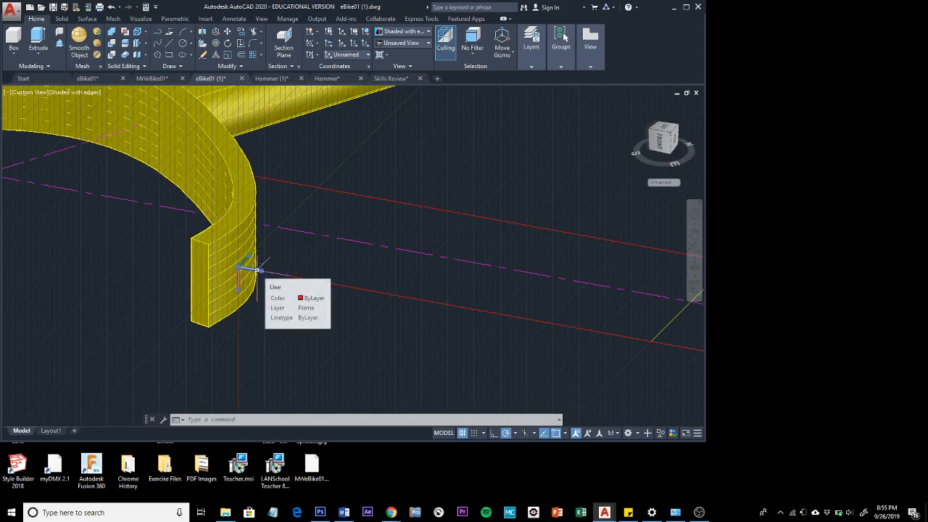
click(283, 291)
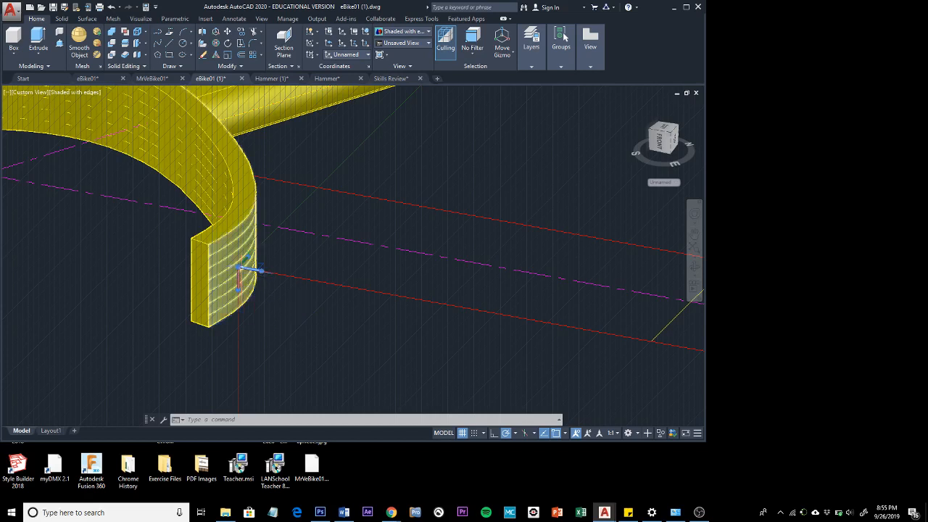
mouse_move(238, 267)
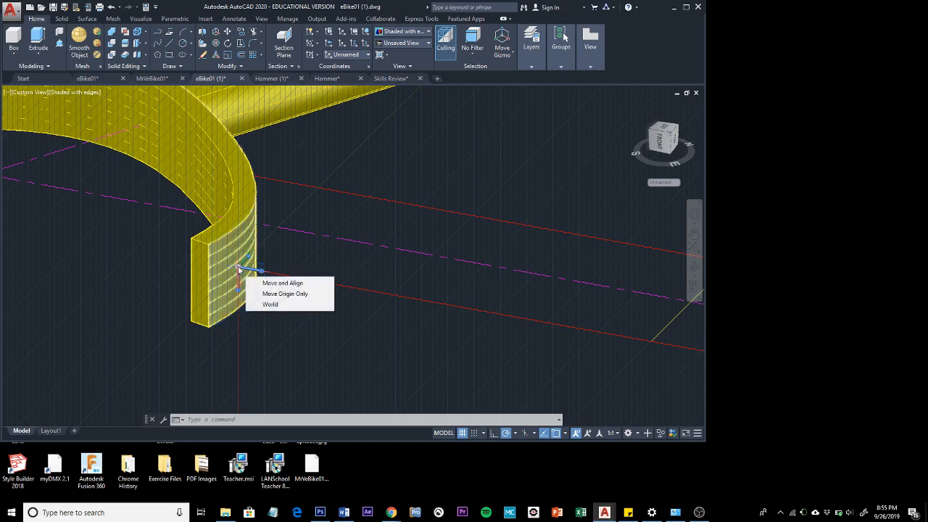
click(238, 268)
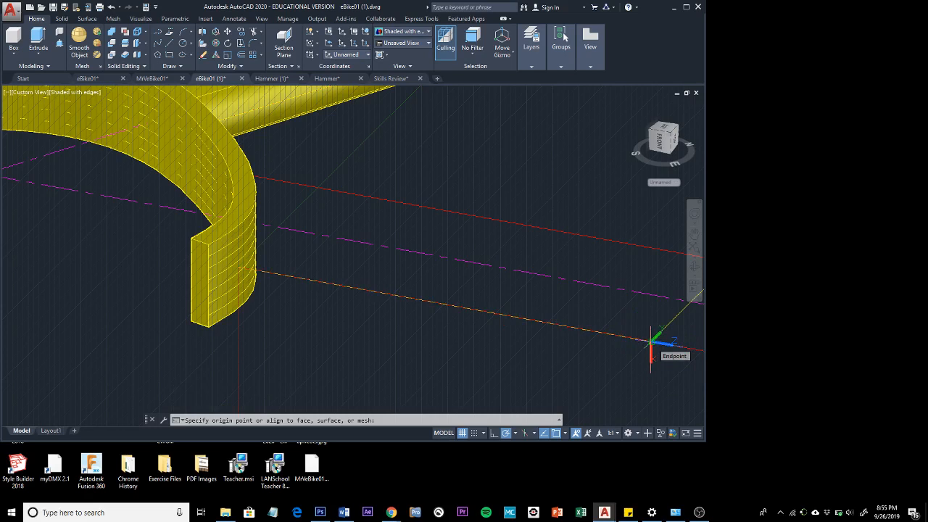
click(651, 342)
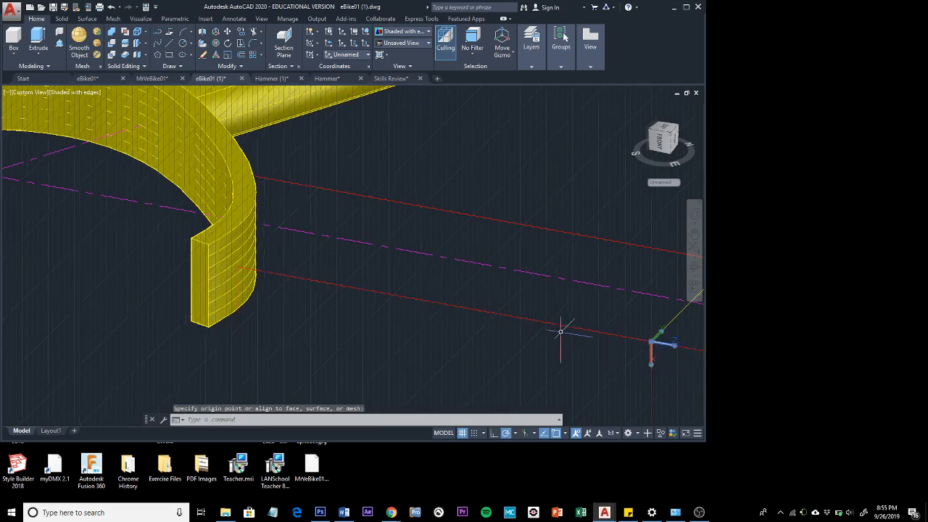
Set the UCS icon display to Show UCS Icon so that it no longer sits on the cross line's endpoint.
scroll(589, 313, down, 2)
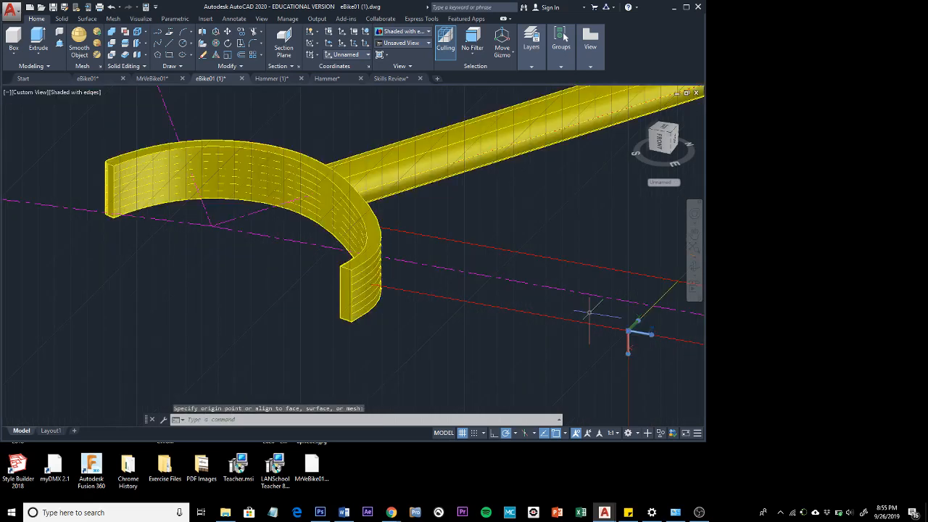
shift+middle_drag(589, 313, 505, 284)
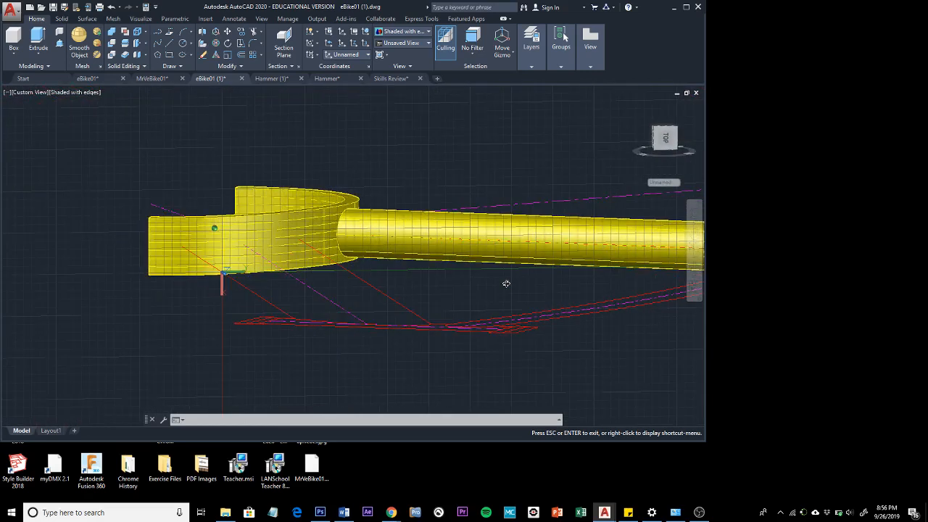
scroll(385, 290, up, 3)
middle_drag(387, 290, 556, 307)
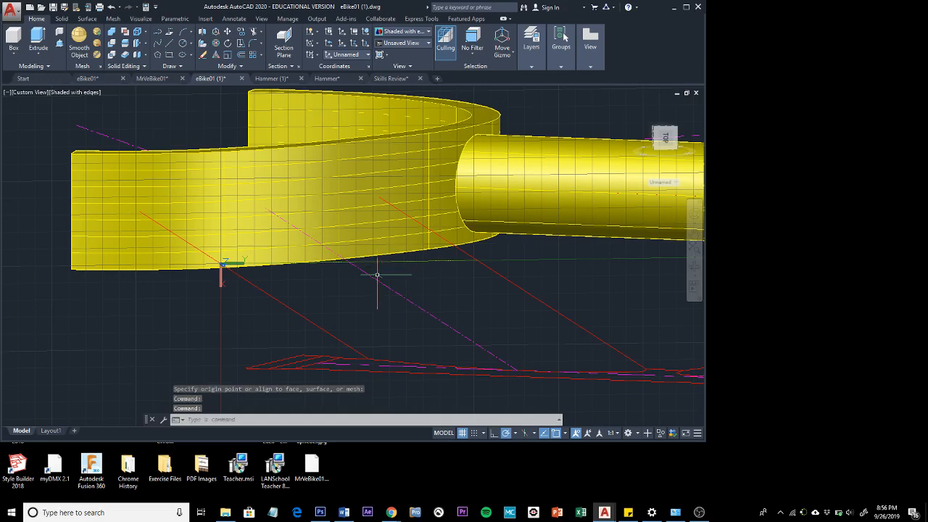
shift+middle_drag(377, 275, 427, 259)
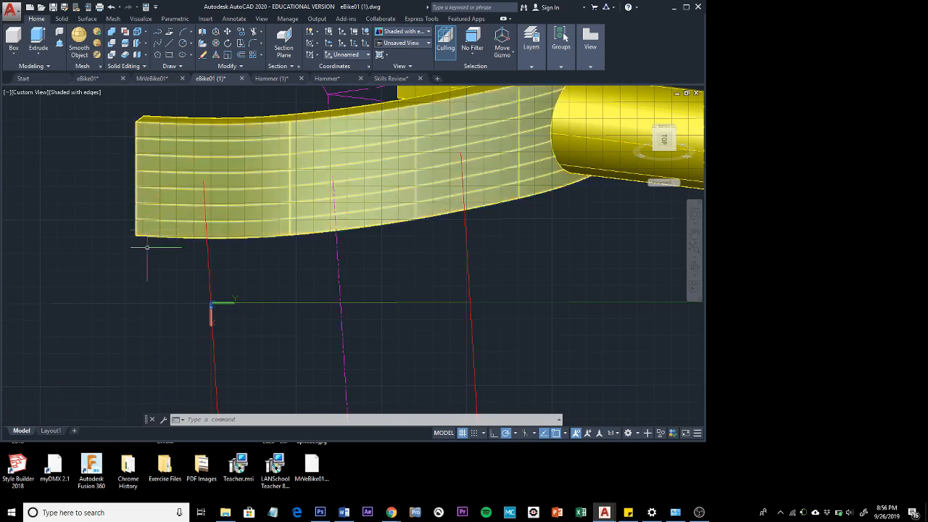
click(214, 304)
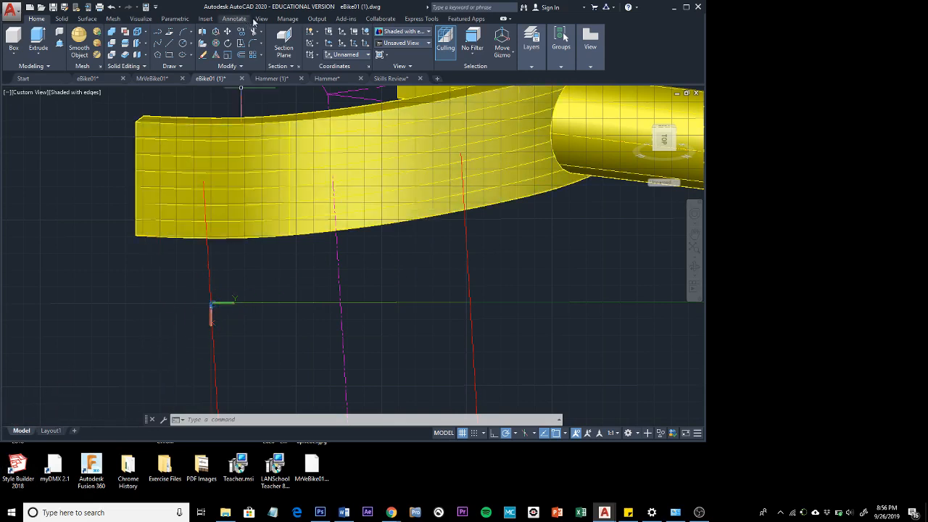
click(317, 33)
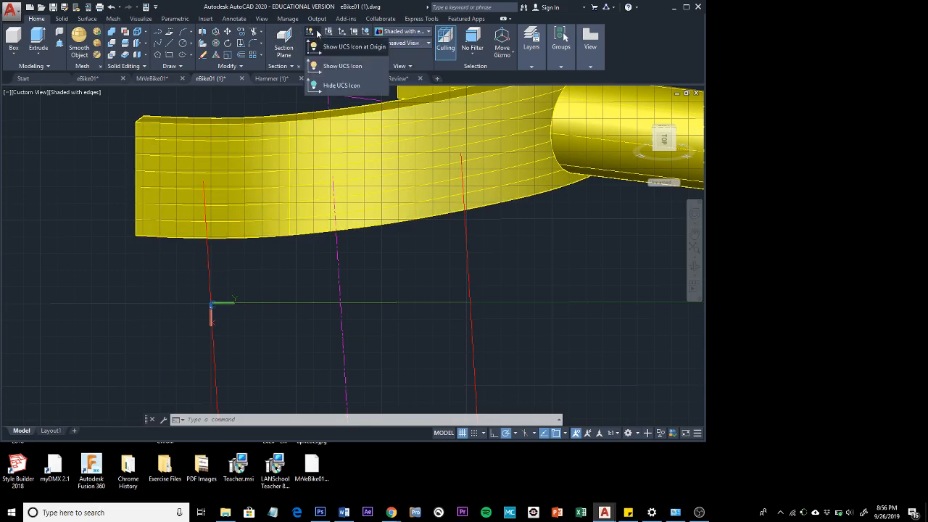
click(351, 68)
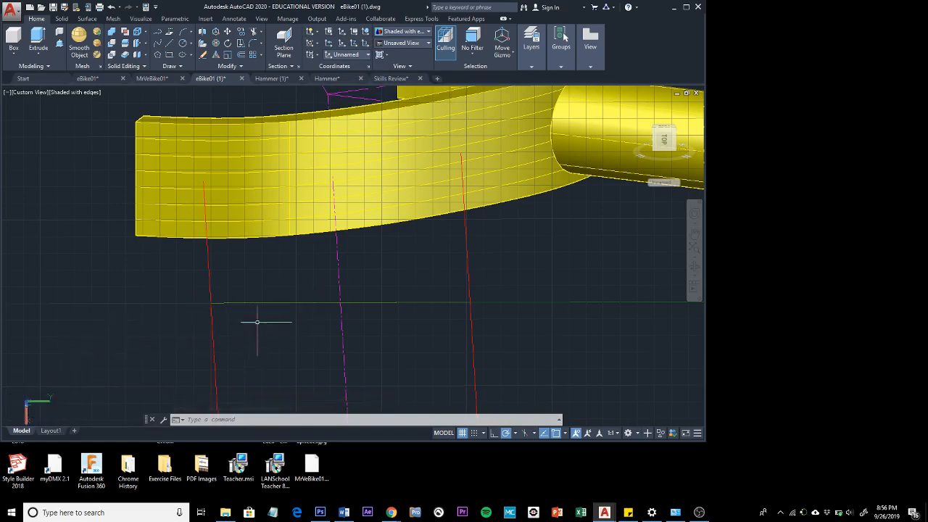
Draw a circle of radius 14 centred on the cross line's endpoint on the lower red edge.
click(184, 45)
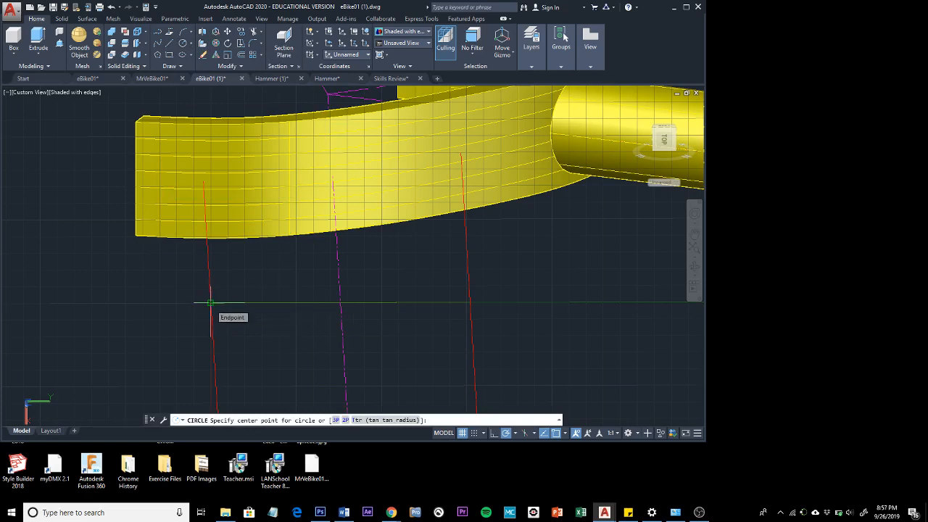
click(210, 303)
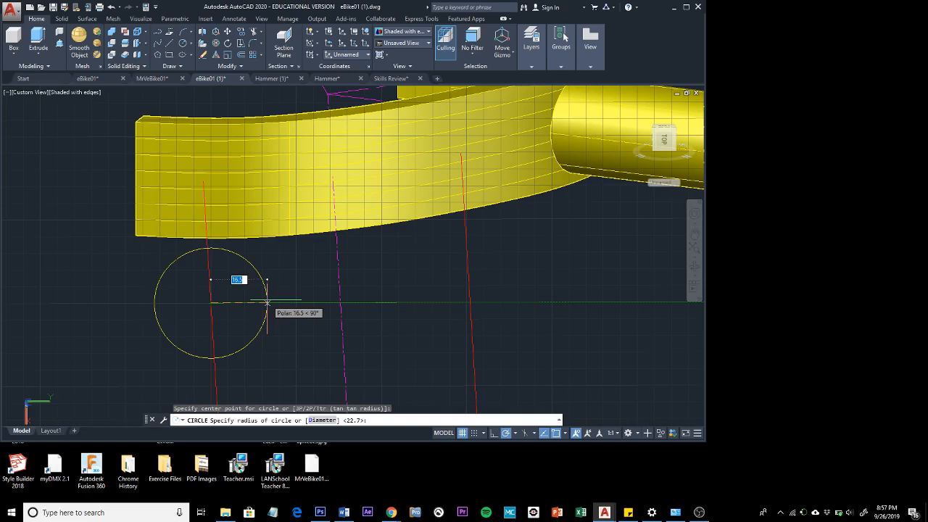
text(14)
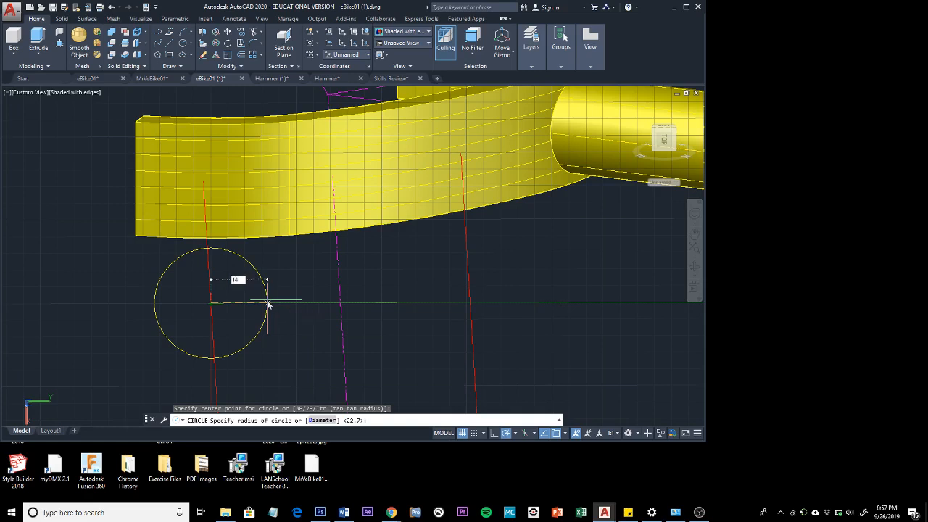
key(Return)
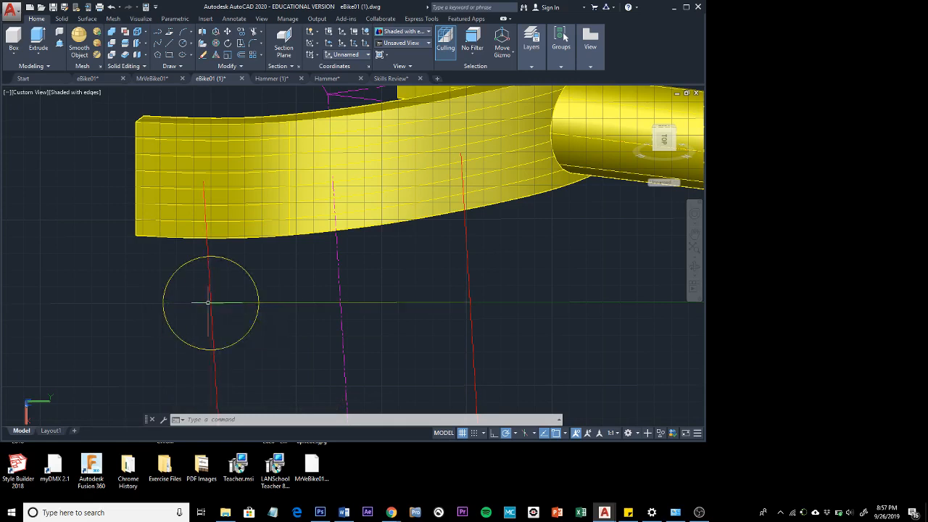
Move the circle by its quadrant on the outer side of the red edge to the yellow cross line's endpoint, and undo the move.
click(227, 33)
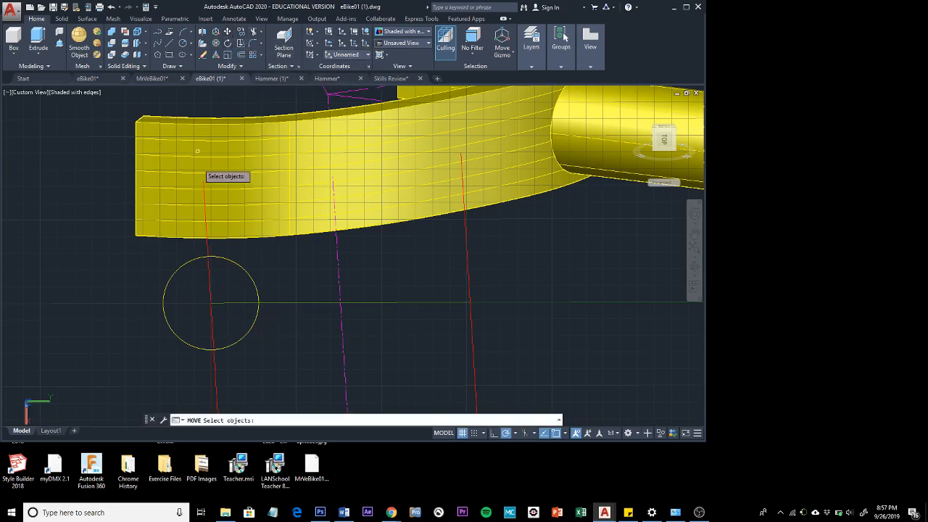
click(164, 271)
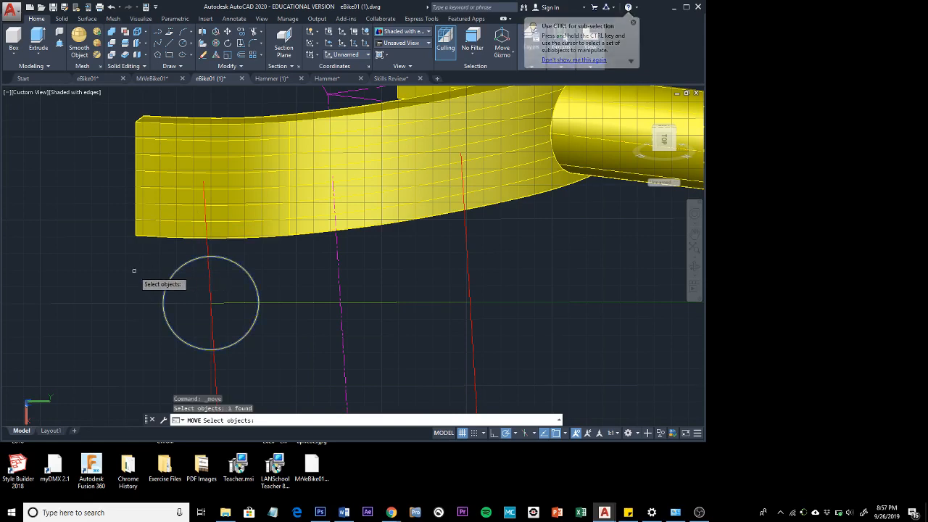
key(Return)
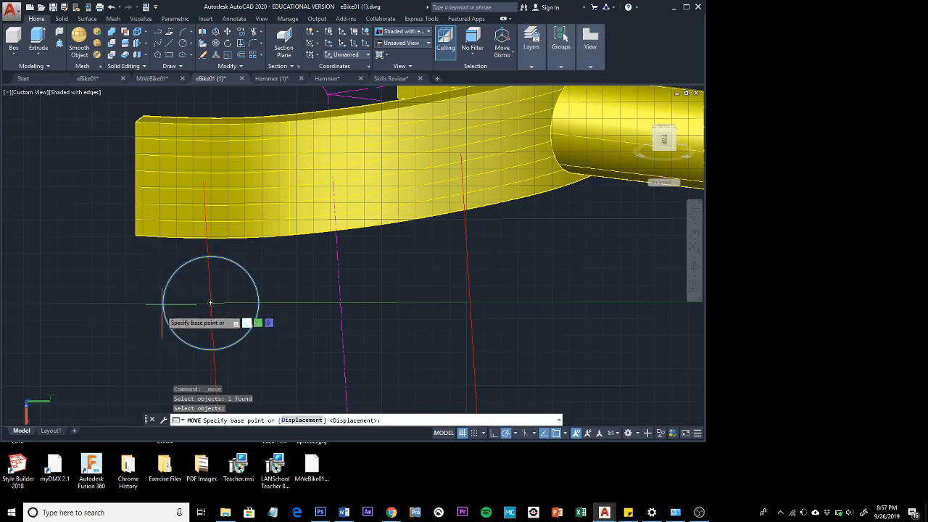
key(F8)
shift+right_click(123, 309)
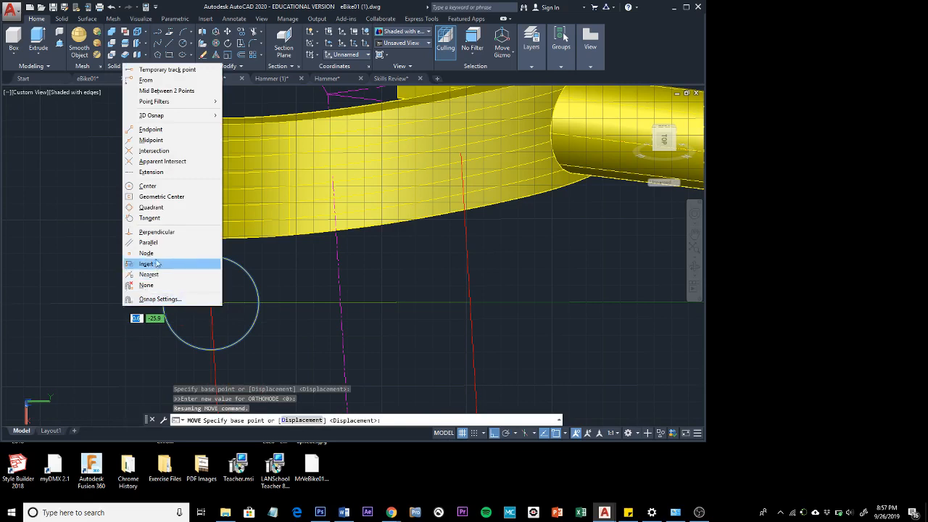
click(152, 207)
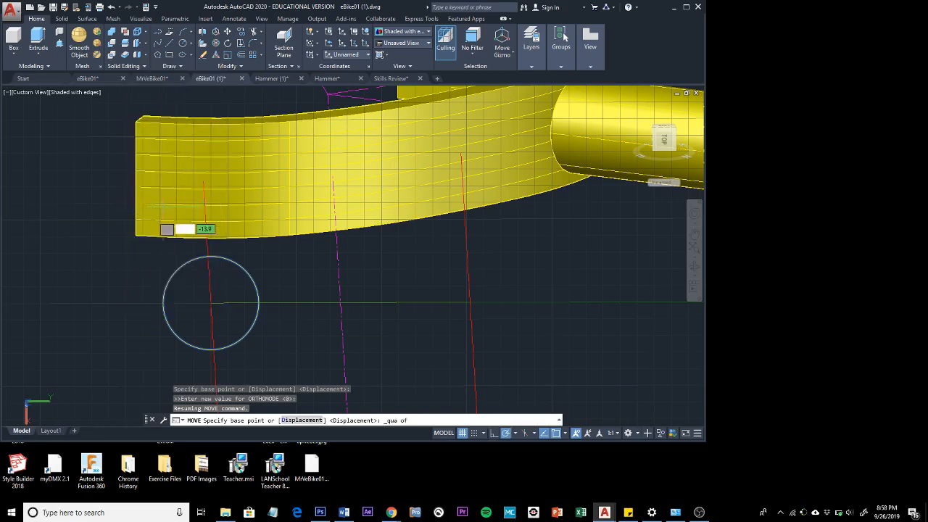
click(163, 303)
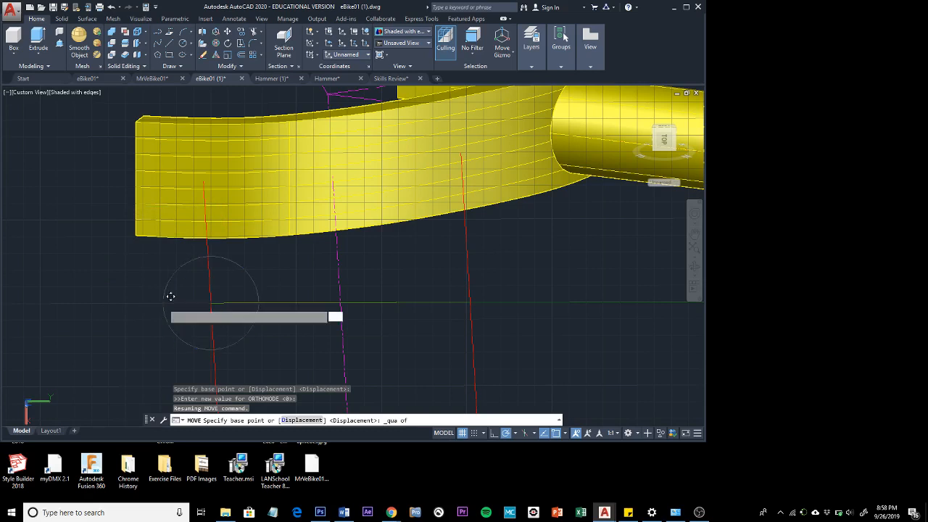
click(210, 302)
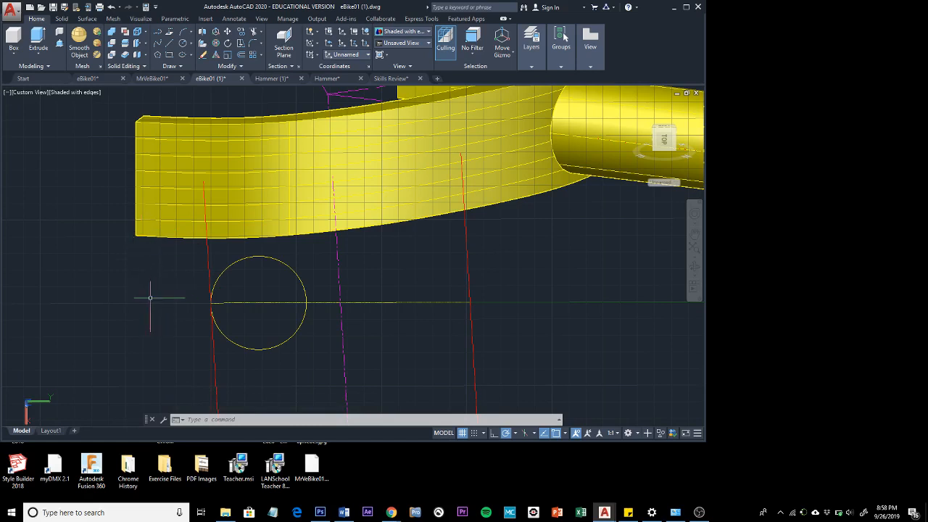
key(ctrl+z)
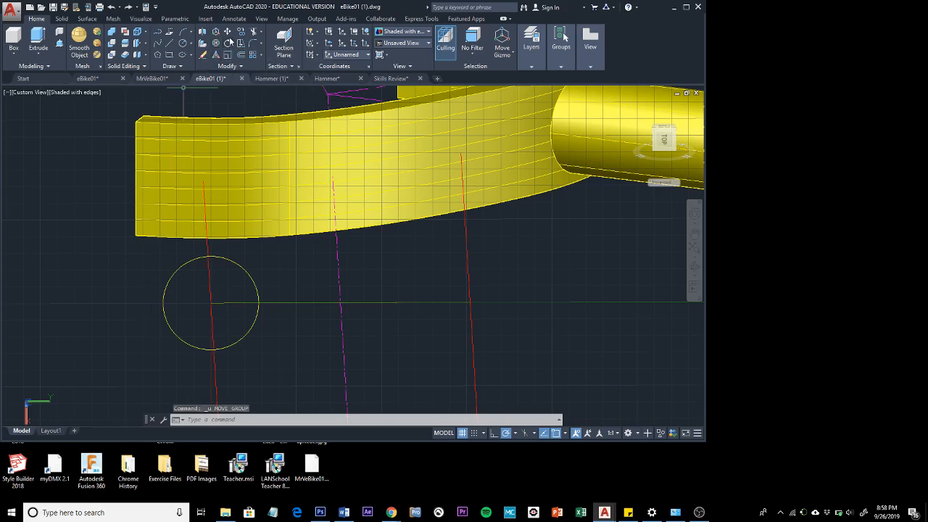
click(227, 32)
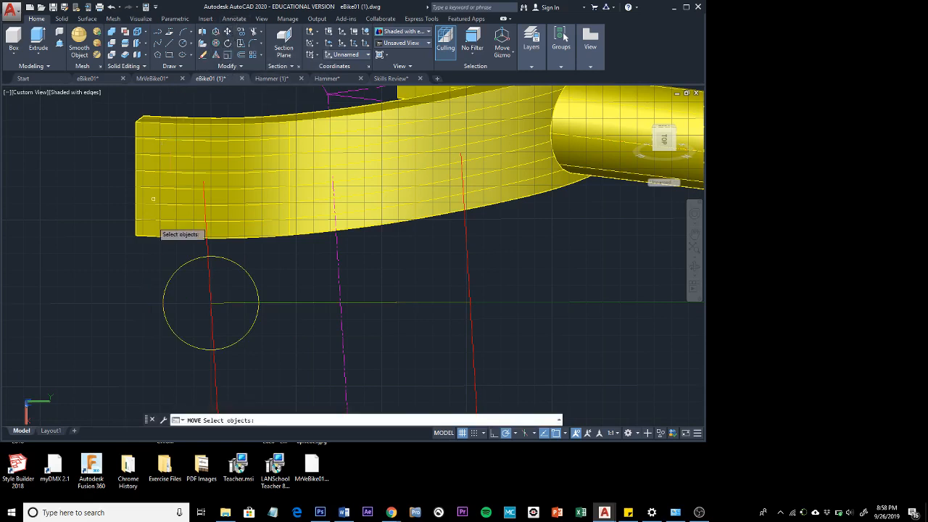
click(166, 284)
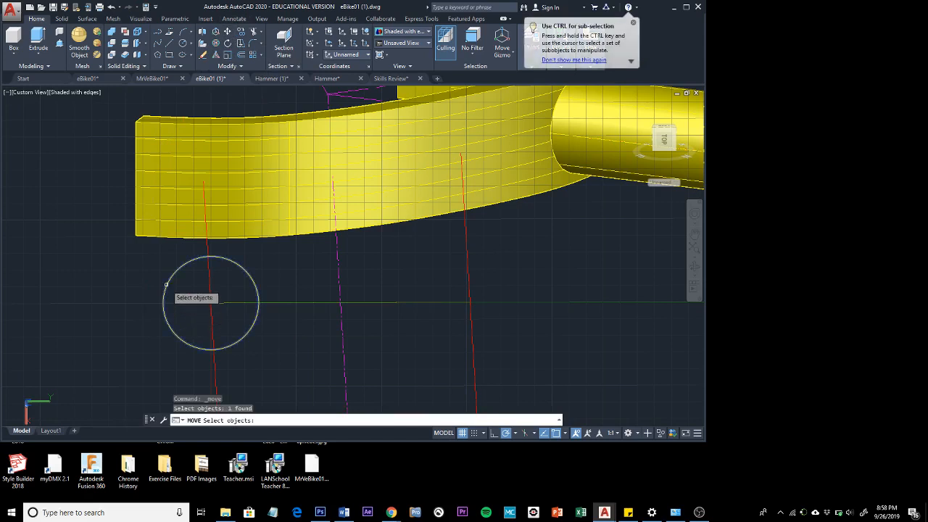
key(Return)
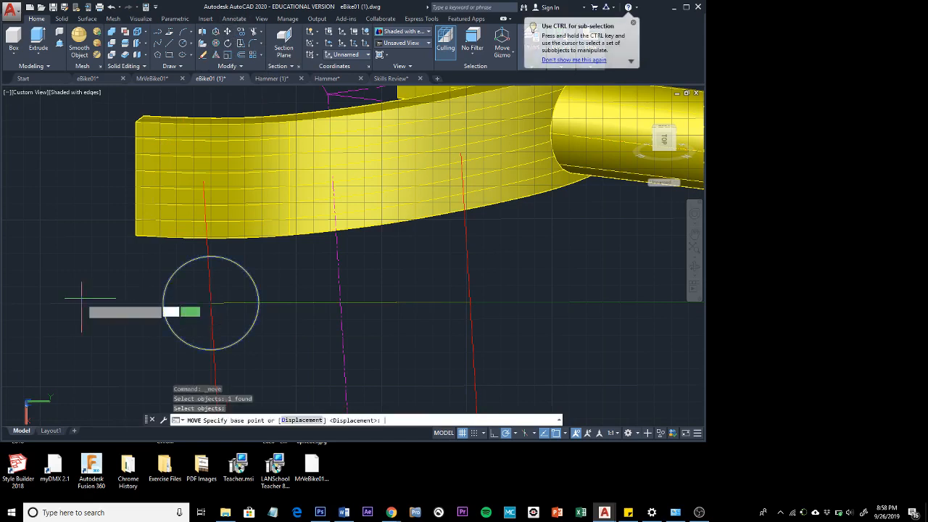
shift+right_click(192, 294)
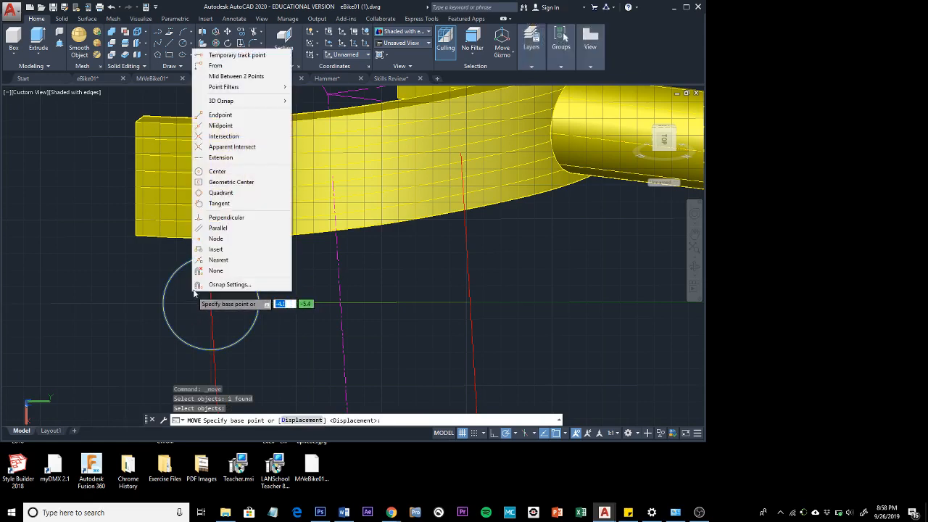
click(221, 193)
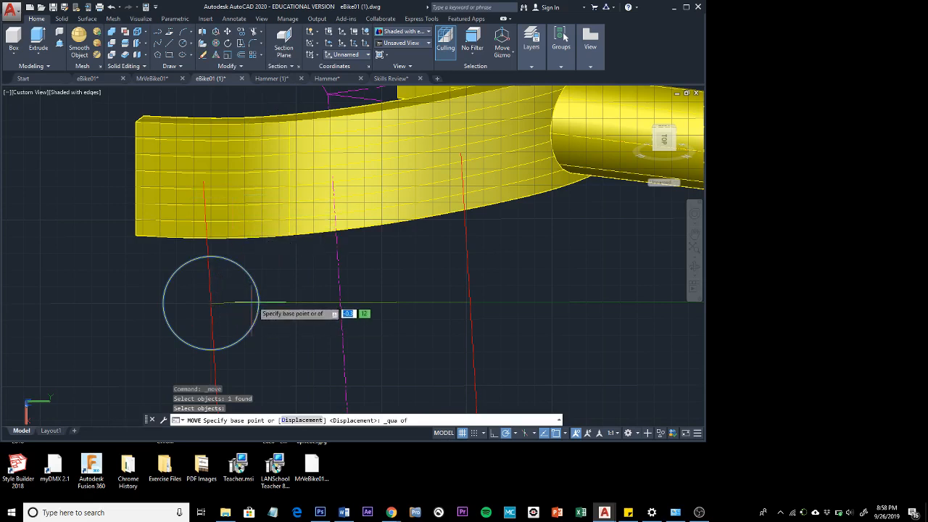
click(258, 303)
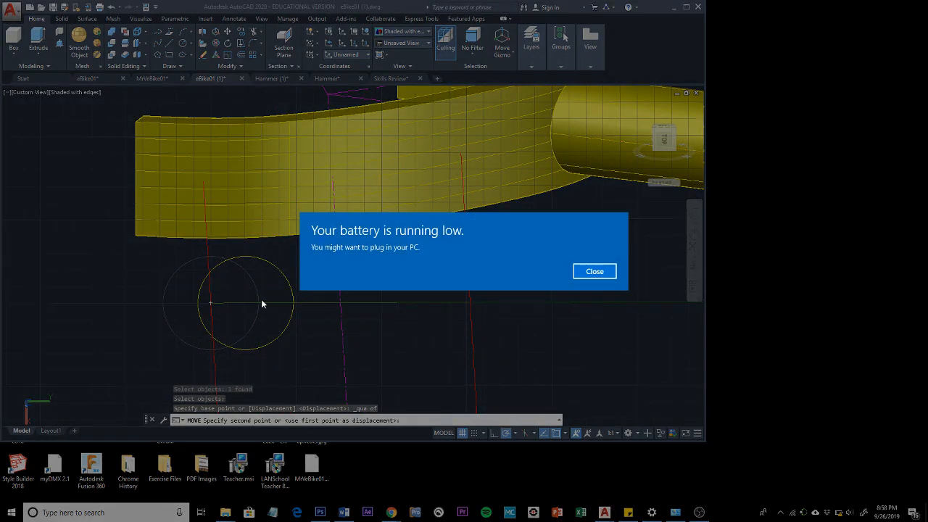
click(594, 272)
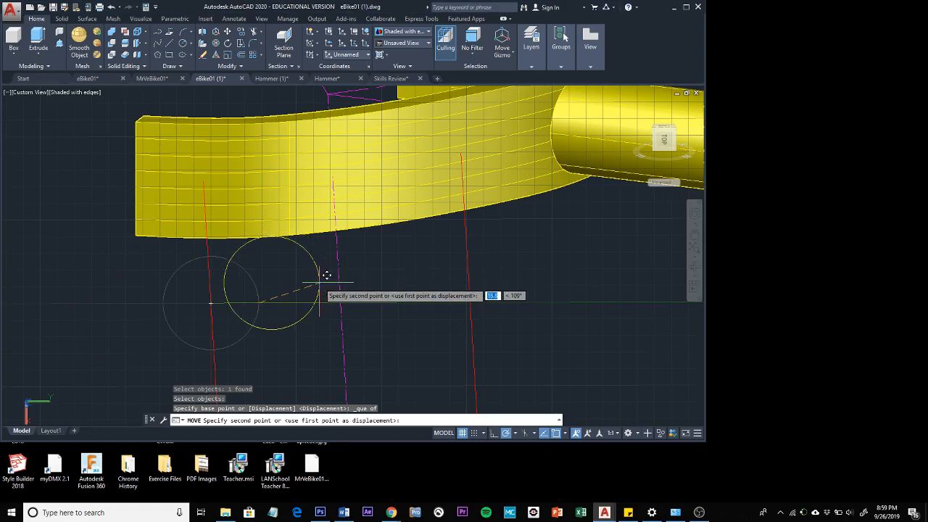
key(Escape)
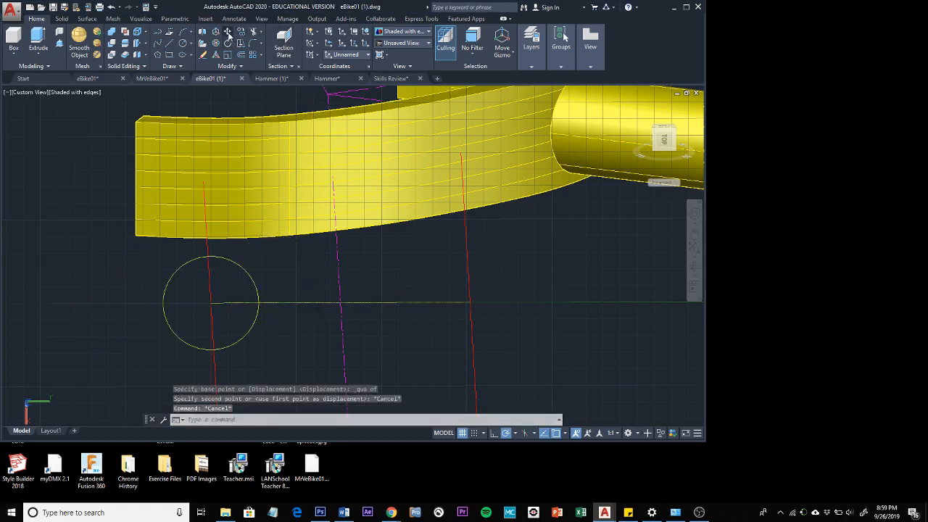
Move the radius 14 circle from its outer quadrant to the yellow cross line's endpoint so it sits inside the red edge.
key(Return)
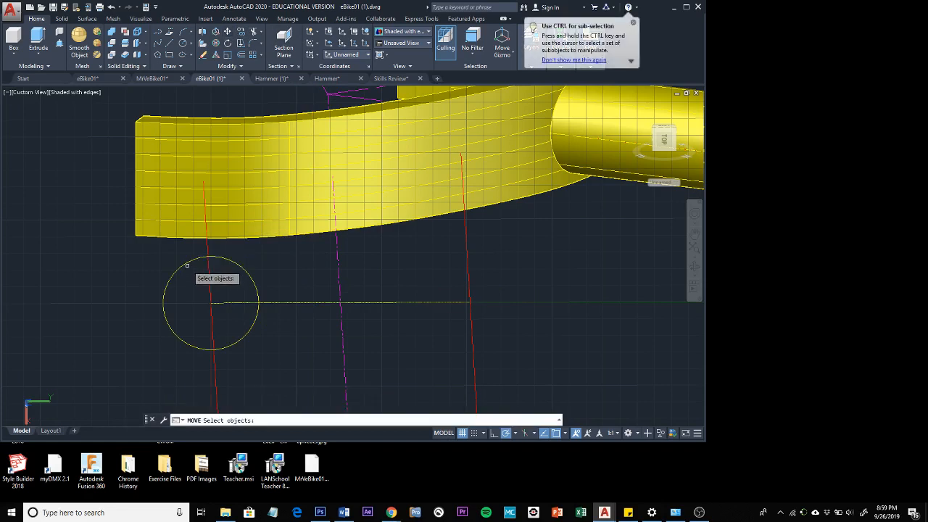
click(187, 263)
key(Return)
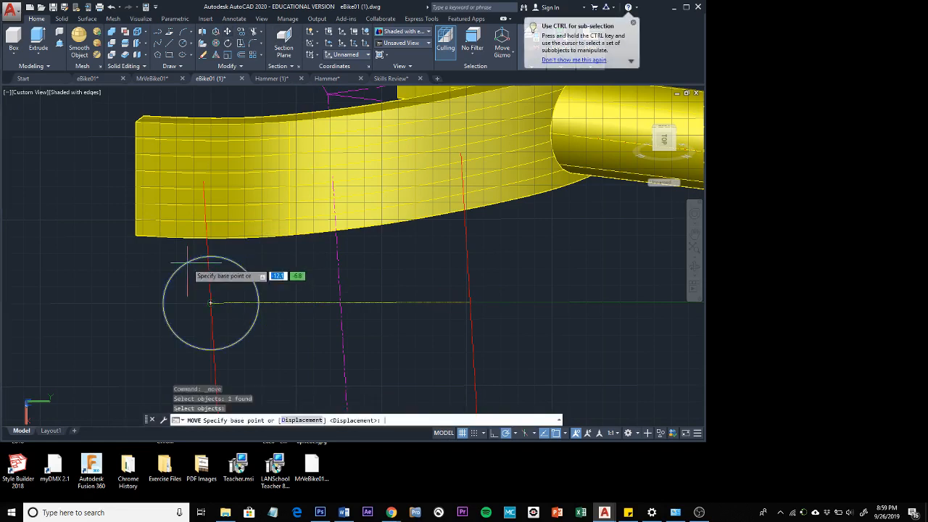
shift+right_click(211, 303)
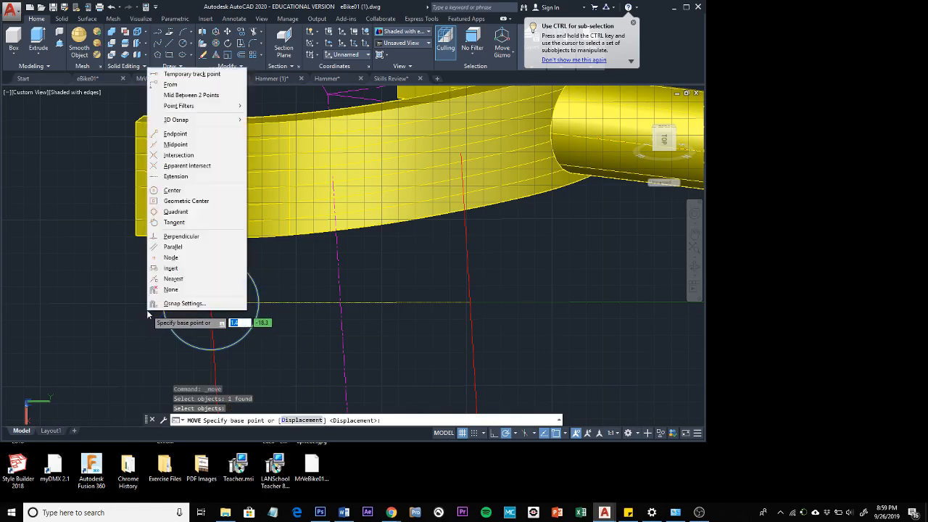
click(176, 211)
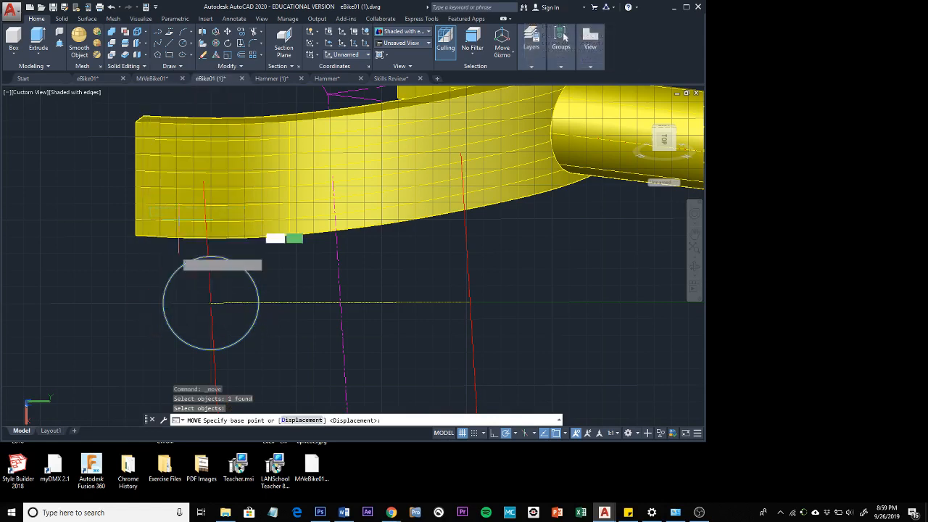
click(163, 302)
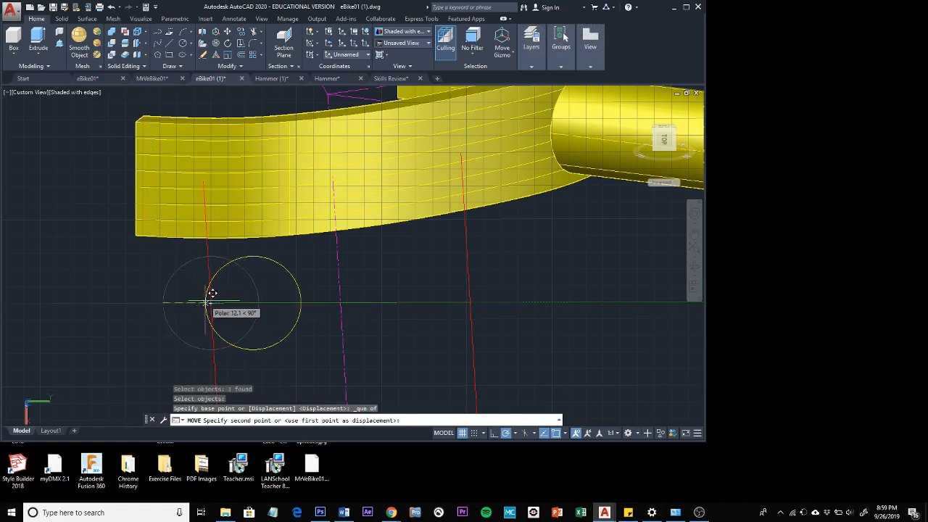
click(210, 304)
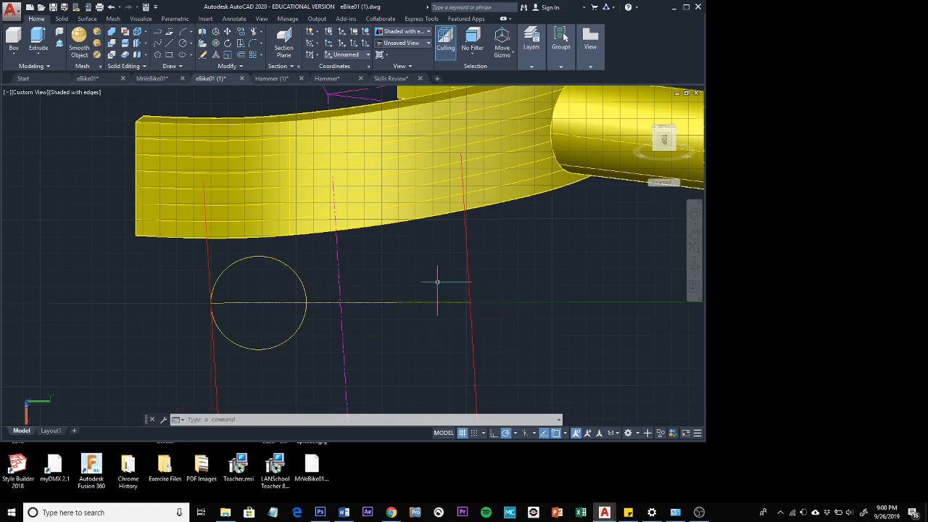
Mirror the circle across a line through the yellow cross line's midpoint and perpendicular to it, keeping the source circle.
click(232, 69)
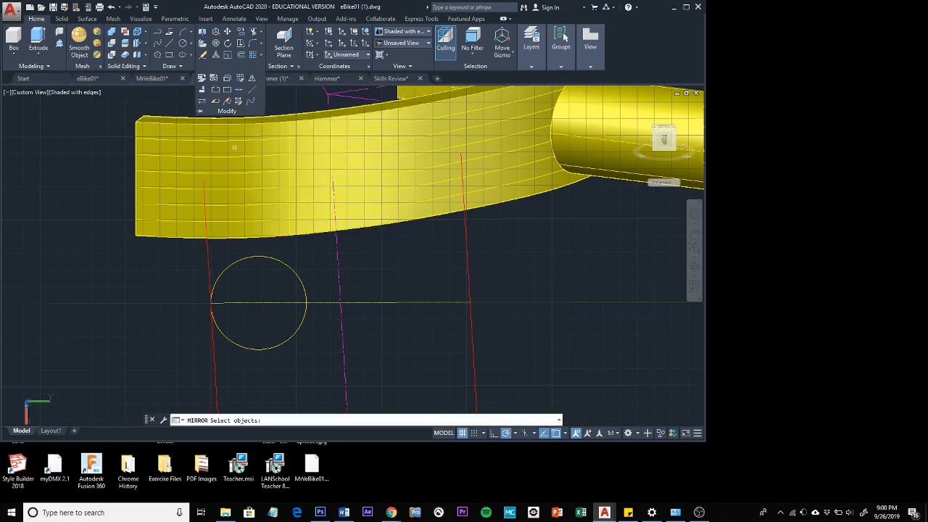
click(271, 258)
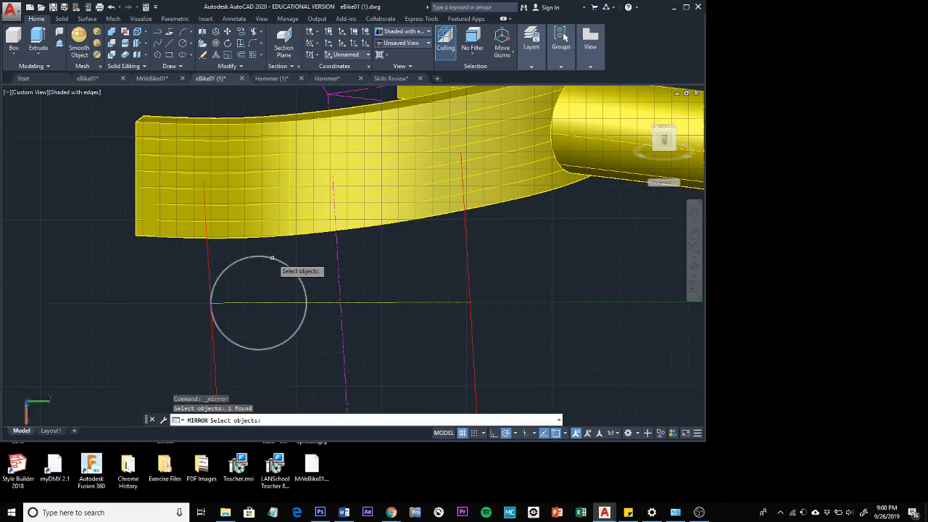
key(Return)
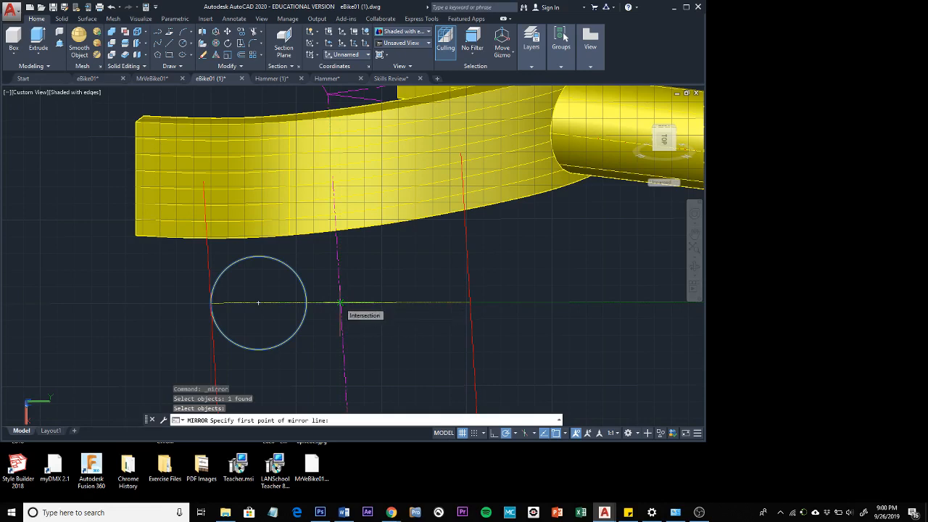
shift+middle_drag(358, 288, 321, 279)
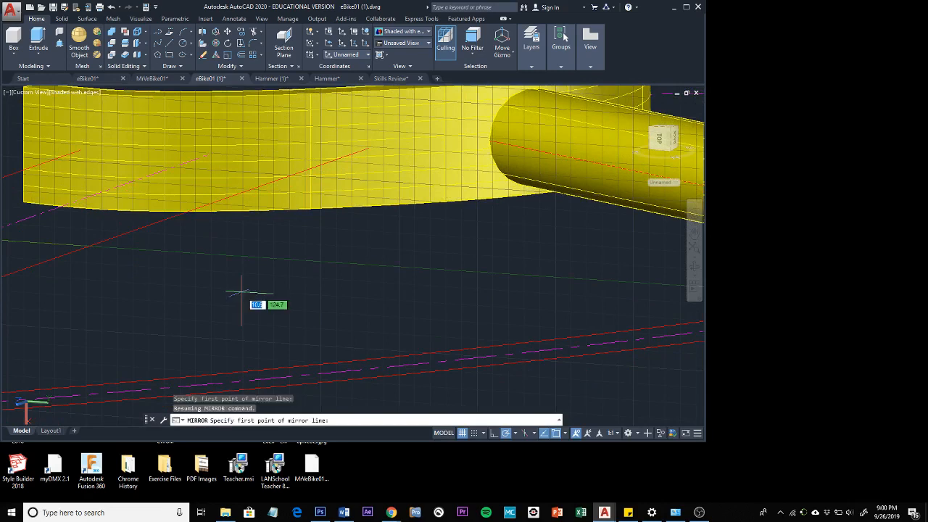
middle_drag(242, 293, 486, 284)
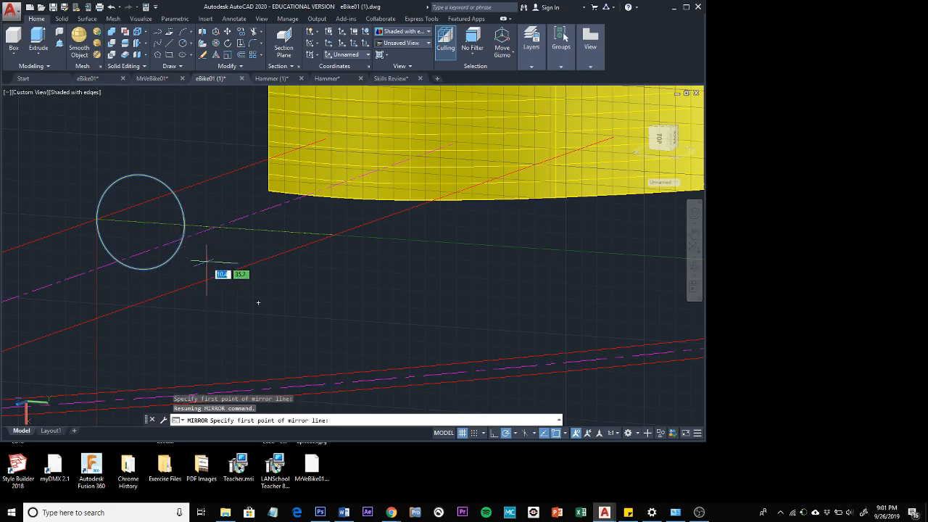
shift+middle_drag(206, 262, 234, 264)
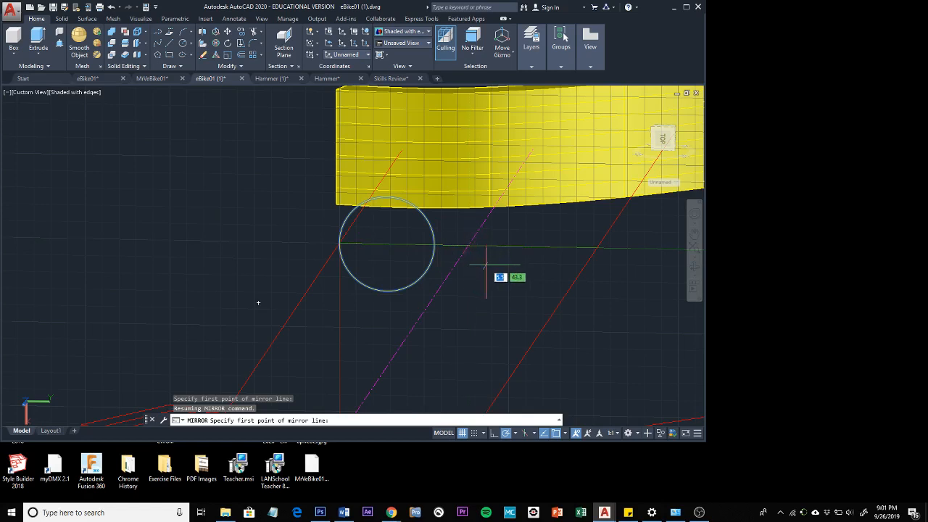
shift+right_click(487, 268)
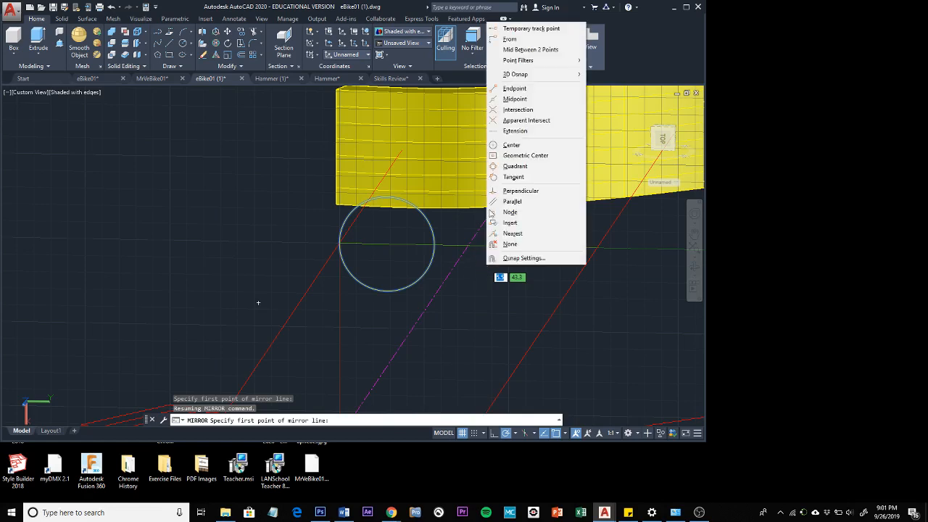
click(516, 99)
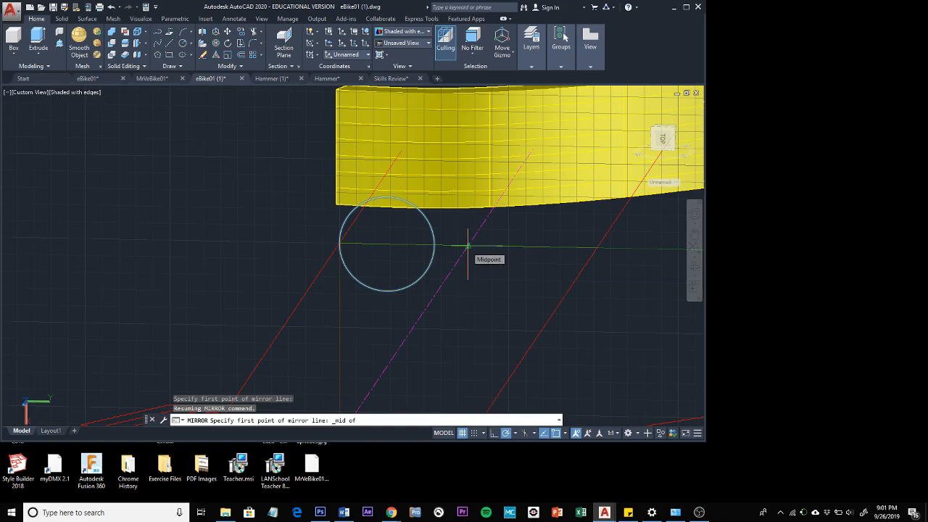
click(467, 247)
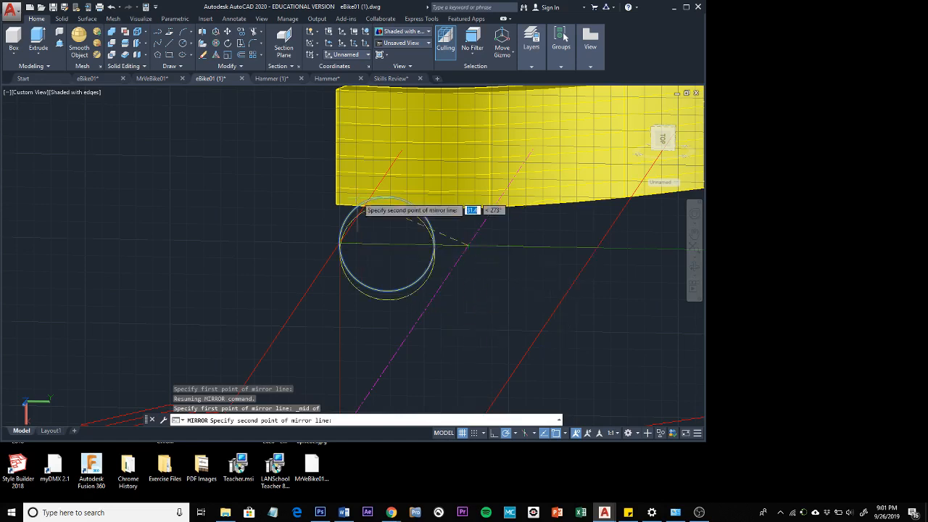
scroll(442, 129, down, 4)
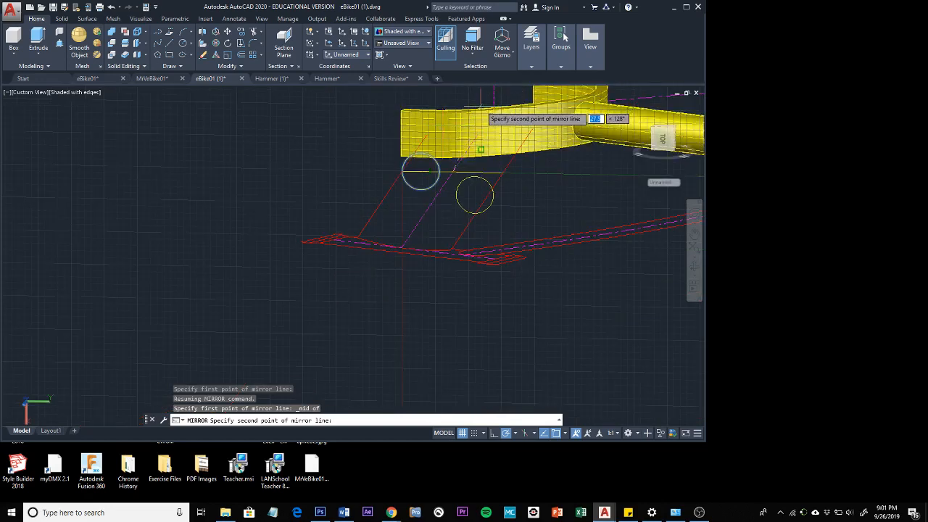
middle_drag(480, 108, 415, 227)
key(Escape)
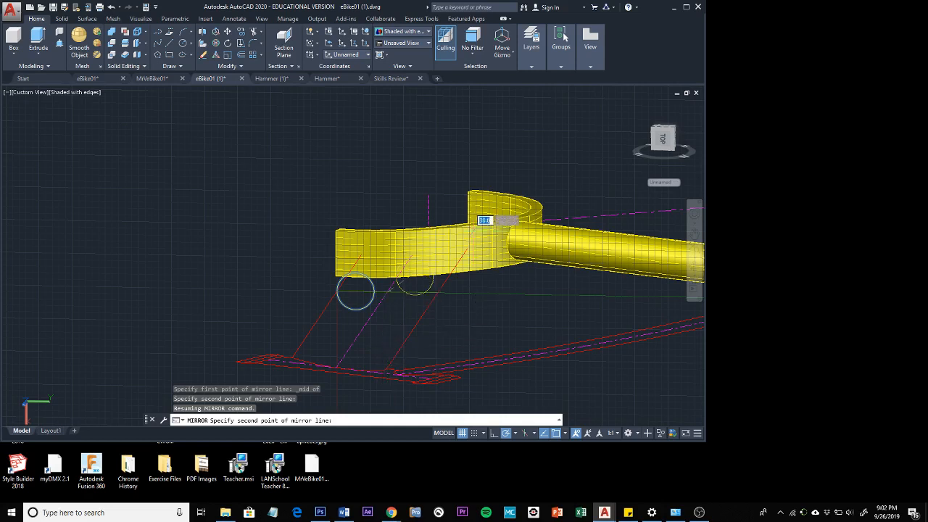
click(387, 168)
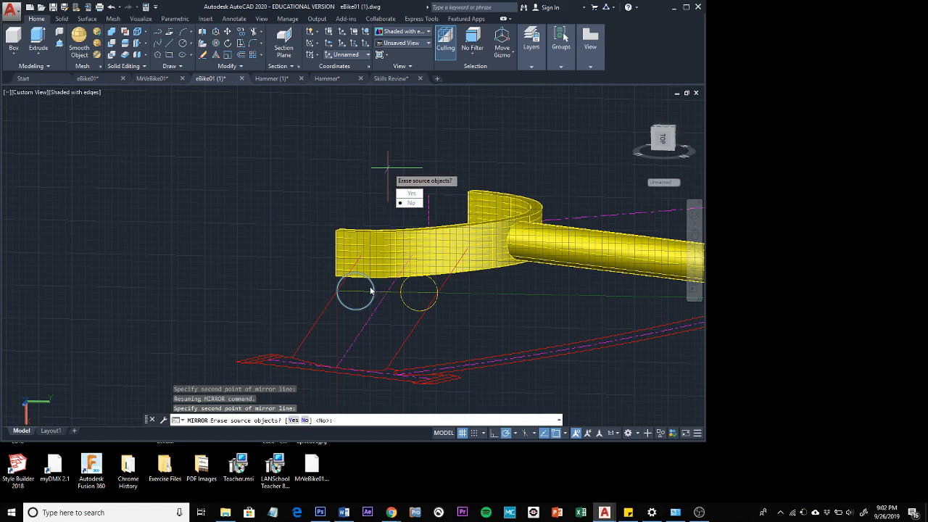
click(414, 204)
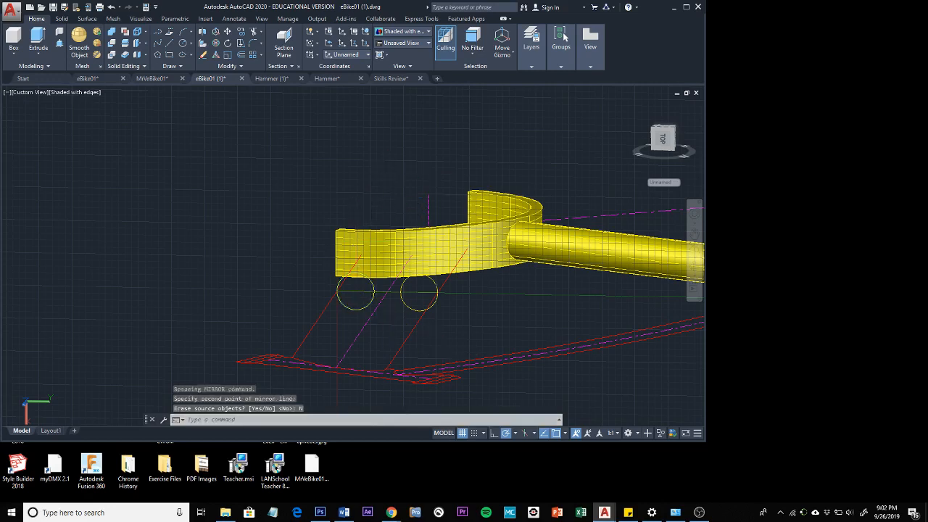
Add the Midpoint, Quadrant and Perpendicular object snaps to the running snaps, keeping object snapping switched on.
mouse_move(450, 354)
shift+middle_down()
mouse_move(396, 355)
mouse_move(329, 372)
mouse_move(257, 369)
mouse_move(442, 382)
mouse_move(453, 341)
mouse_move(430, 365)
shift+middle_up()
scroll(399, 332, up, 2)
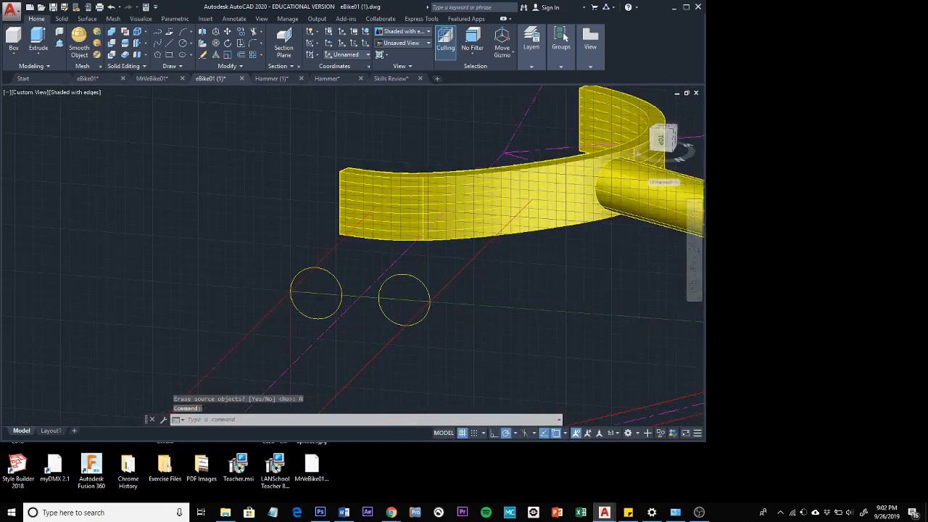
scroll(406, 320, up, 1)
middle_drag(409, 321, 400, 352)
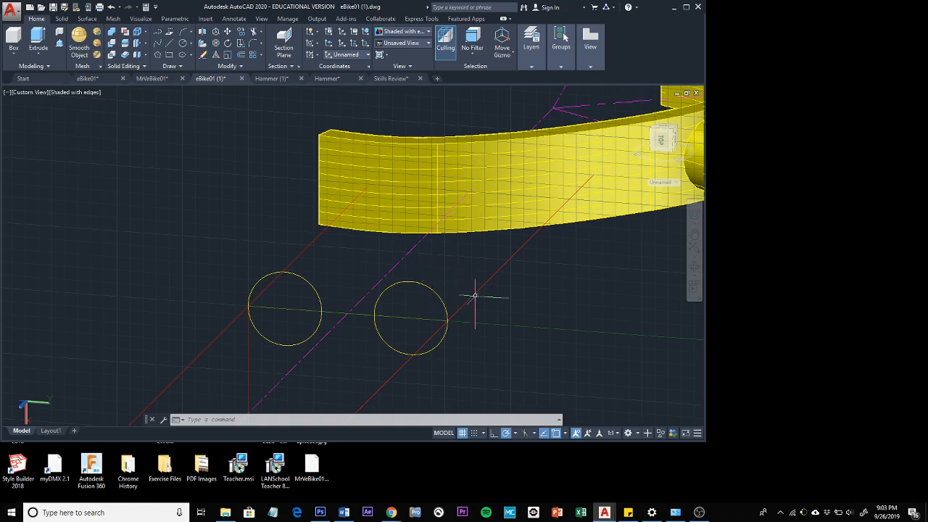
click(556, 434)
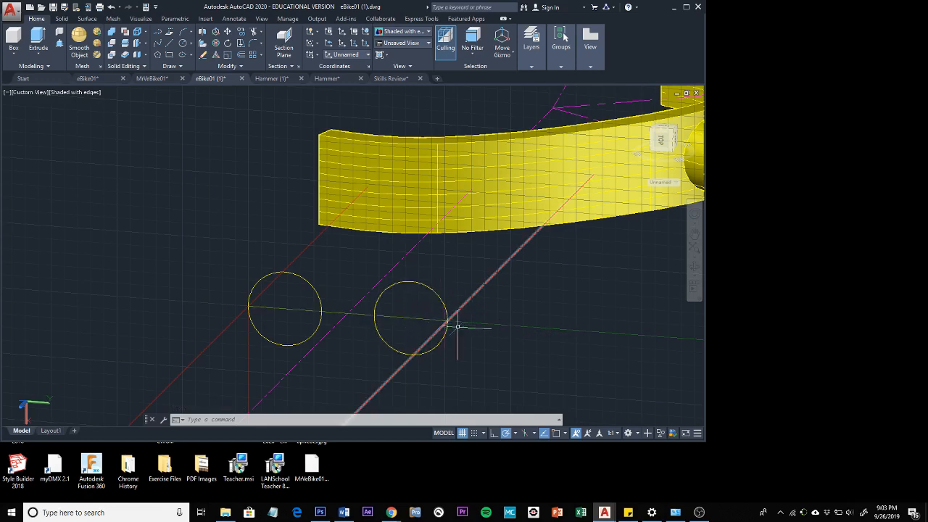
click(555, 434)
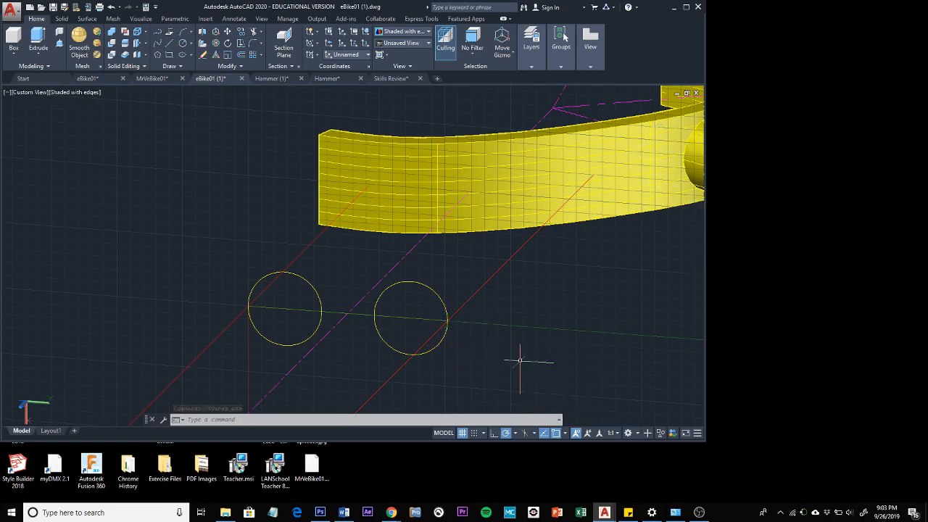
click(567, 434)
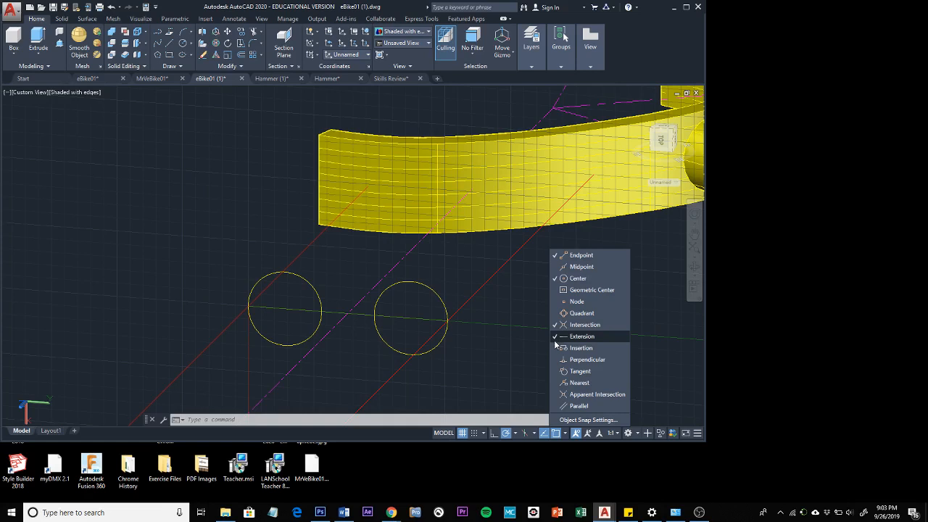
click(555, 256)
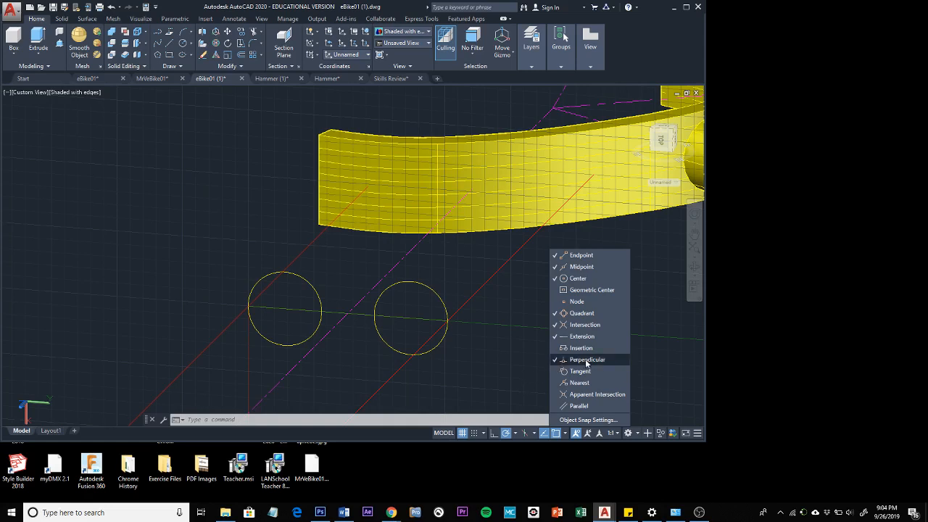
click(555, 266)
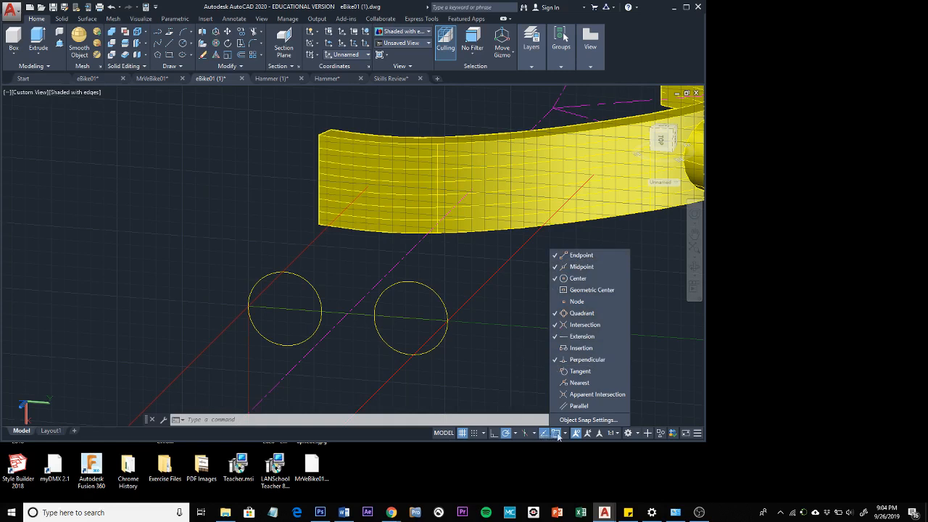
click(558, 436)
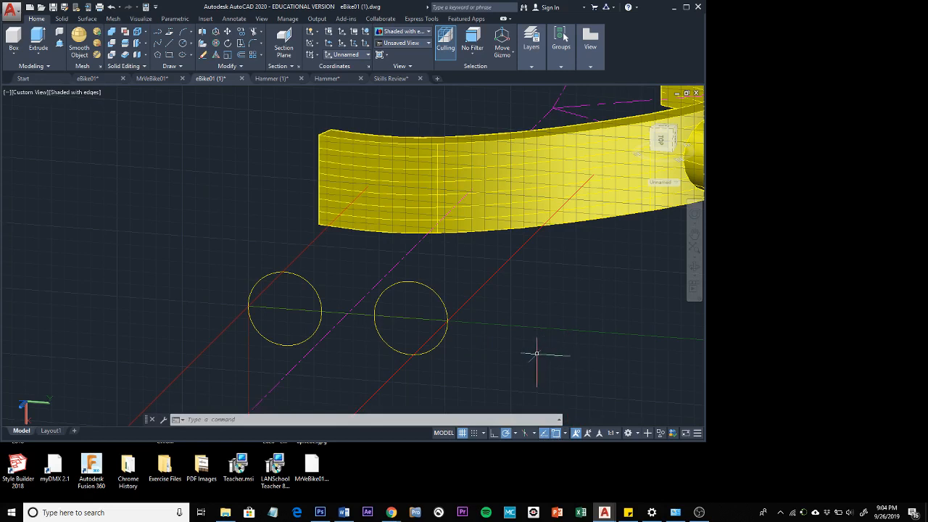
Draw a line connecting the upper quadrants of the two radius 14 circles.
click(170, 46)
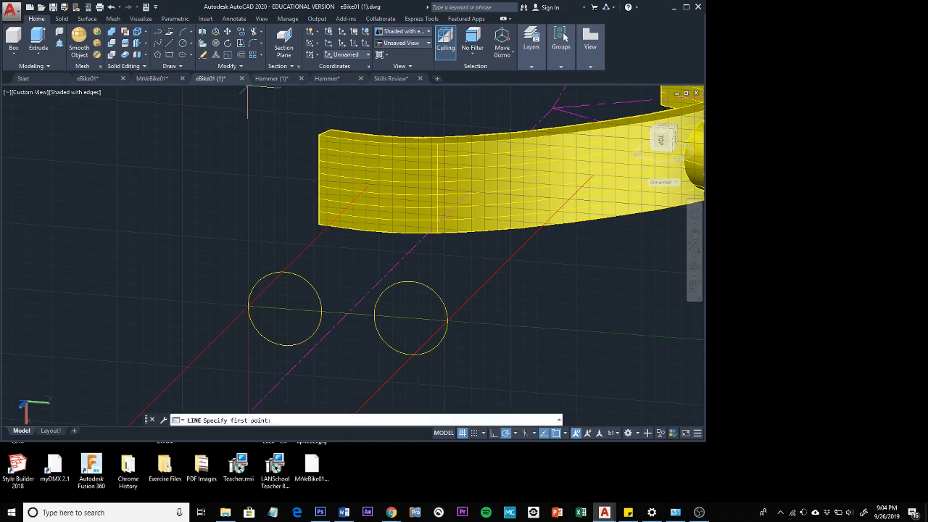
click(285, 273)
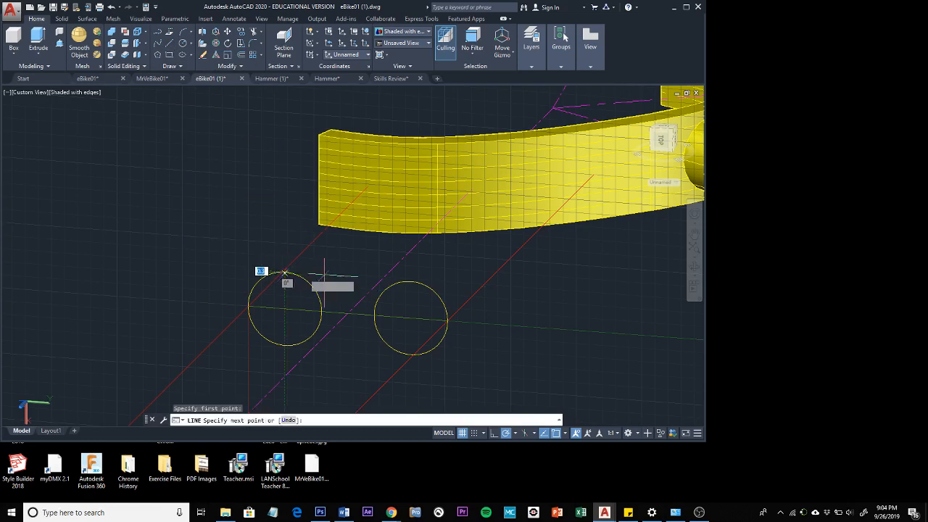
click(410, 280)
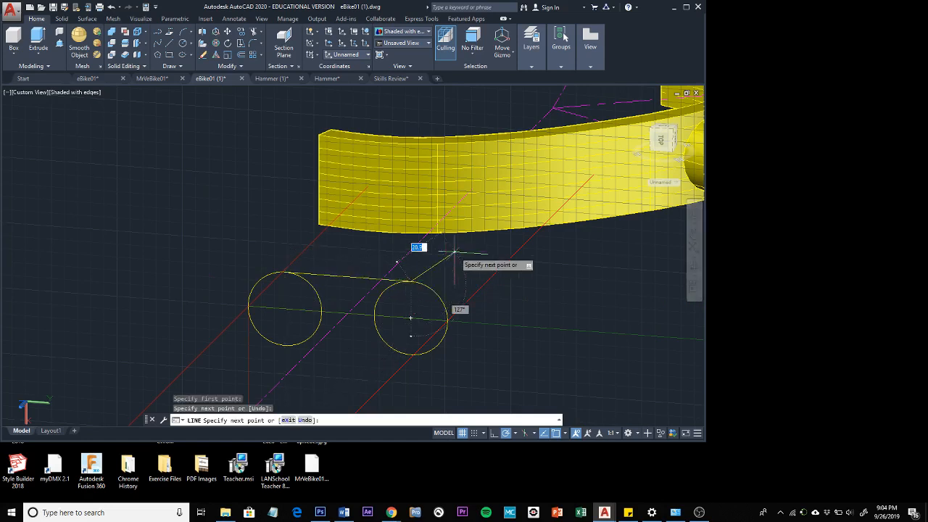
key(Escape)
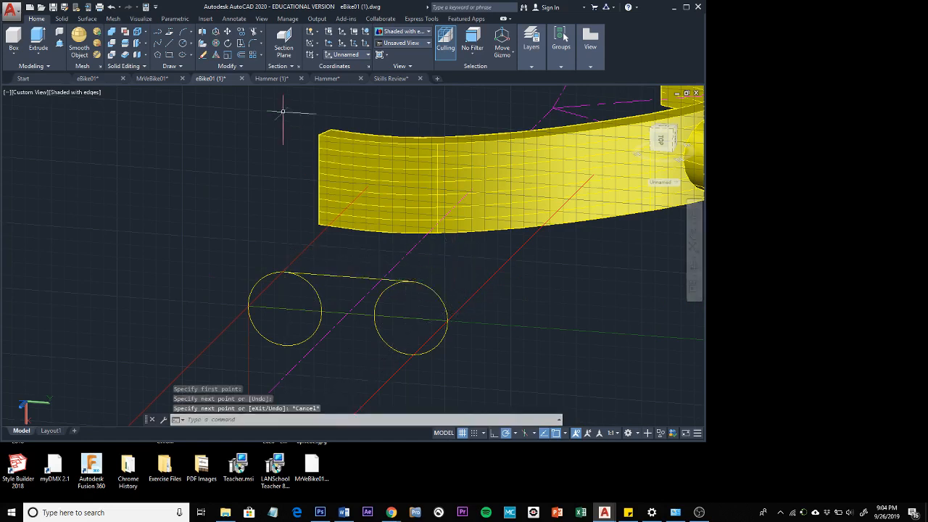
Draw a line connecting the lower quadrants of the two radius 14 circles.
click(169, 47)
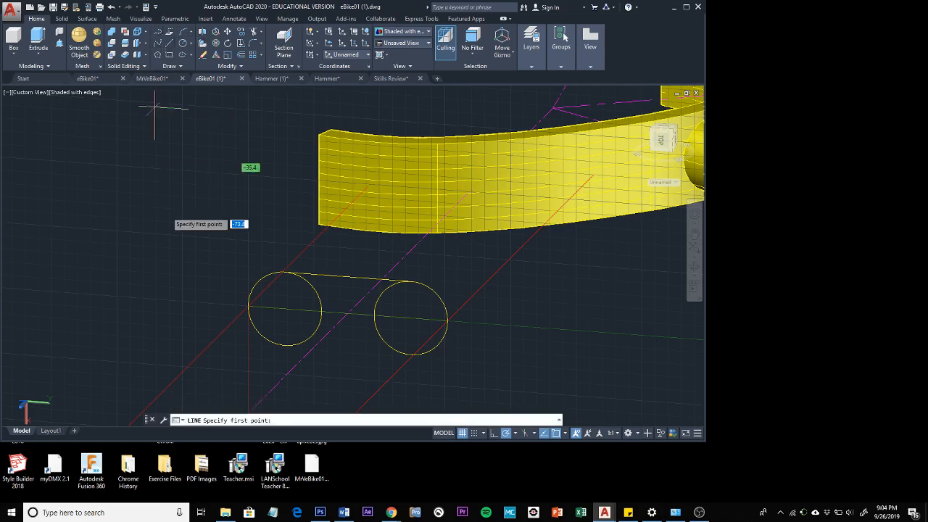
click(284, 345)
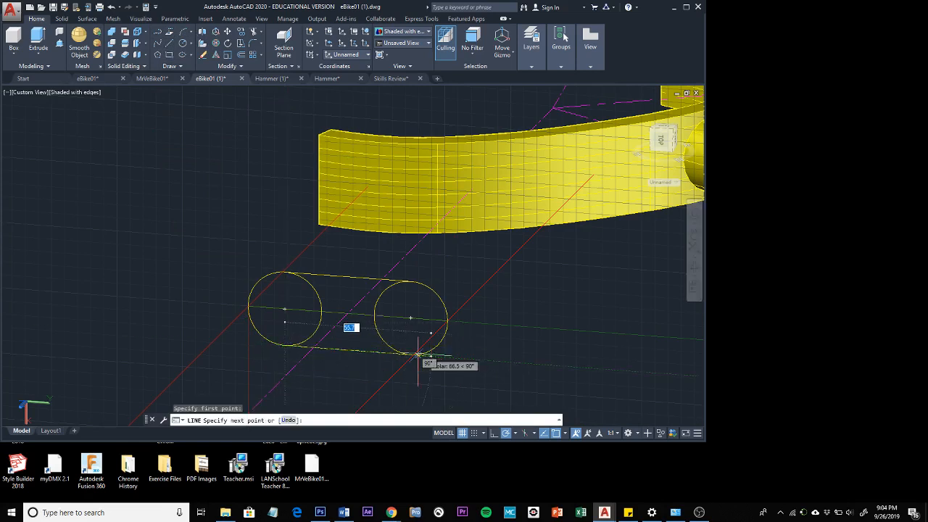
scroll(418, 355, up, 3)
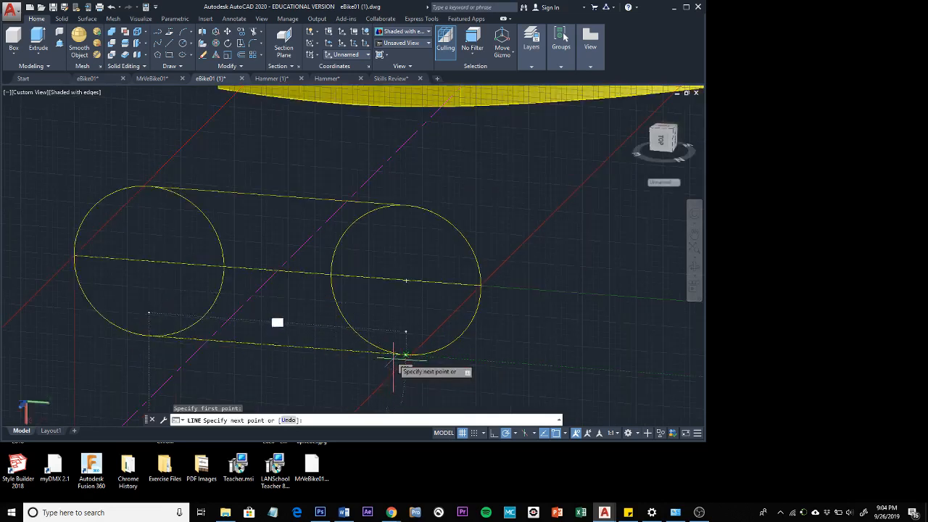
shift+middle_drag(394, 357, 414, 348)
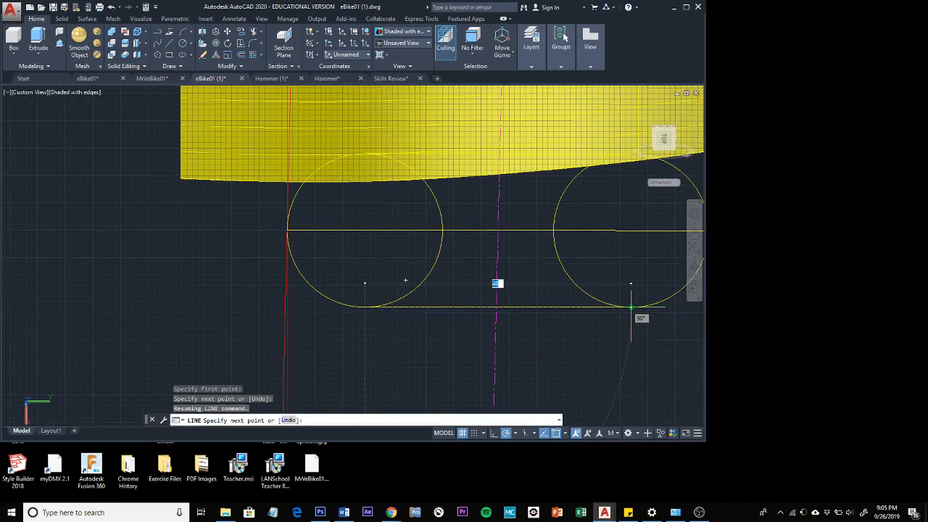
click(631, 306)
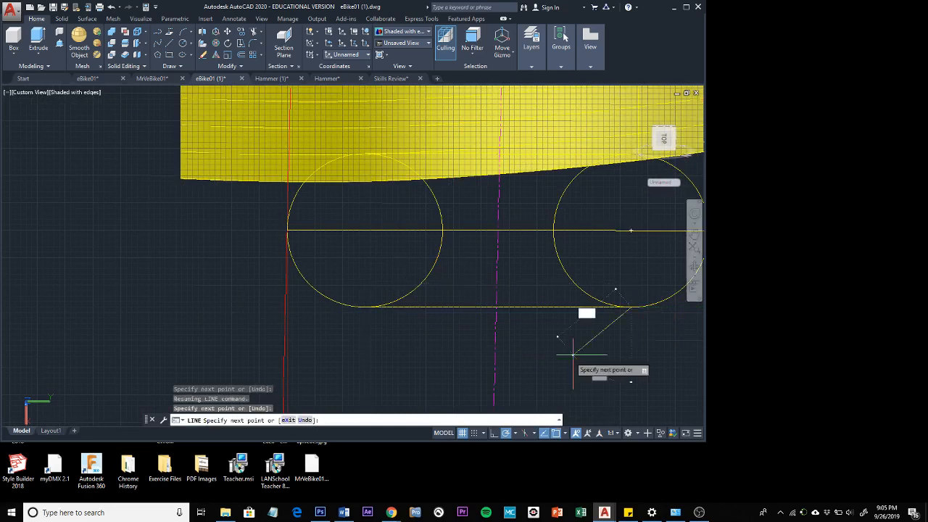
key(Escape)
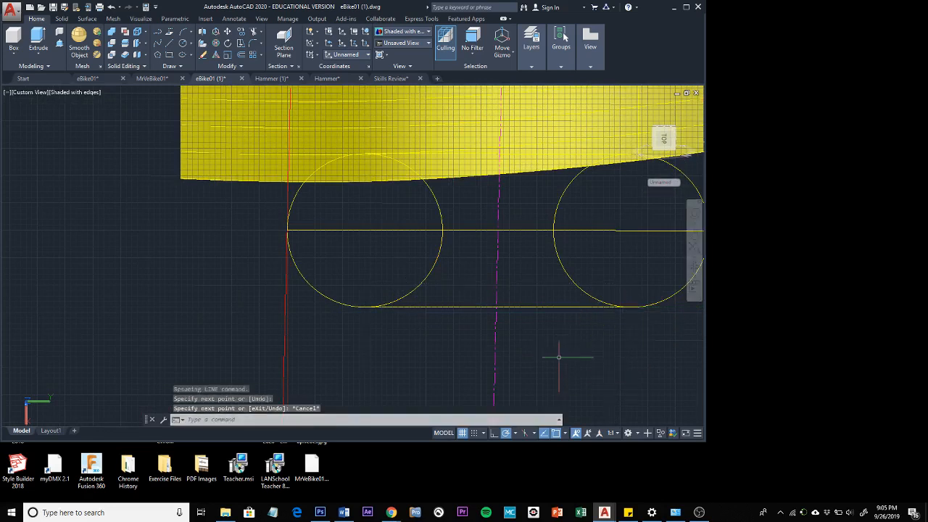
Try to trim the inner arc of one circle using all objects as cutting edges.
scroll(559, 359, down, 2)
shift+middle_drag(559, 358, 457, 270)
scroll(551, 364, down, 2)
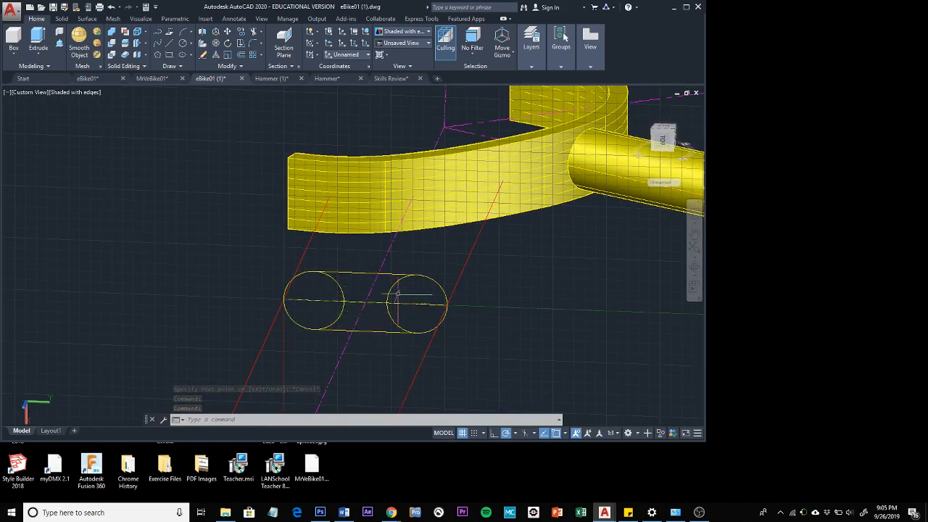
click(254, 32)
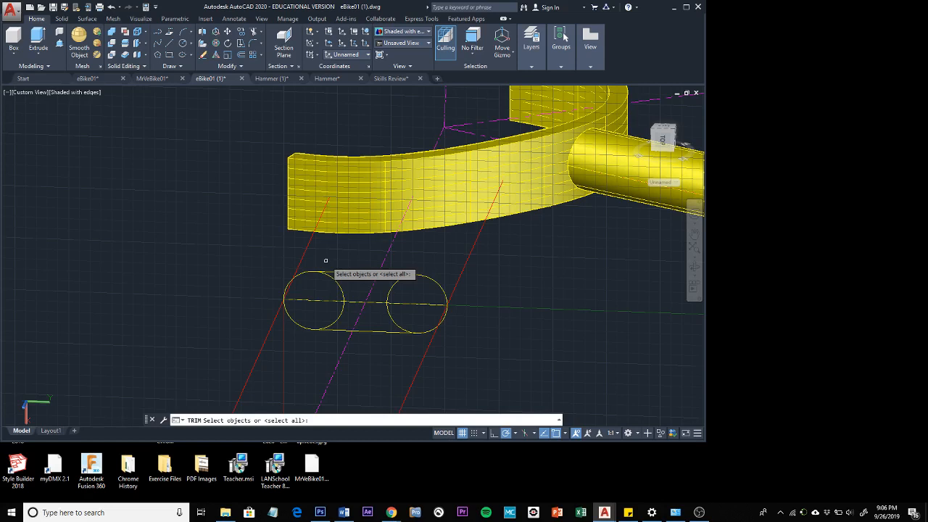
key(Return)
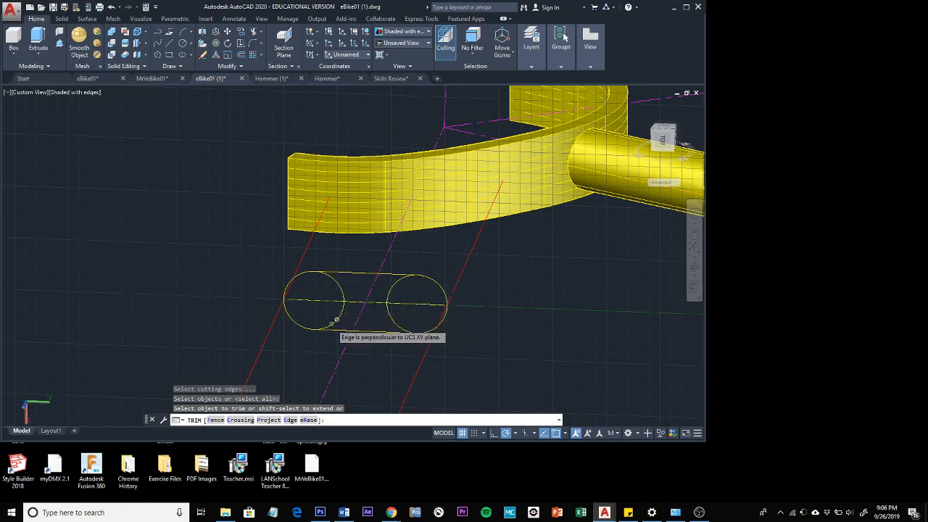
click(337, 319)
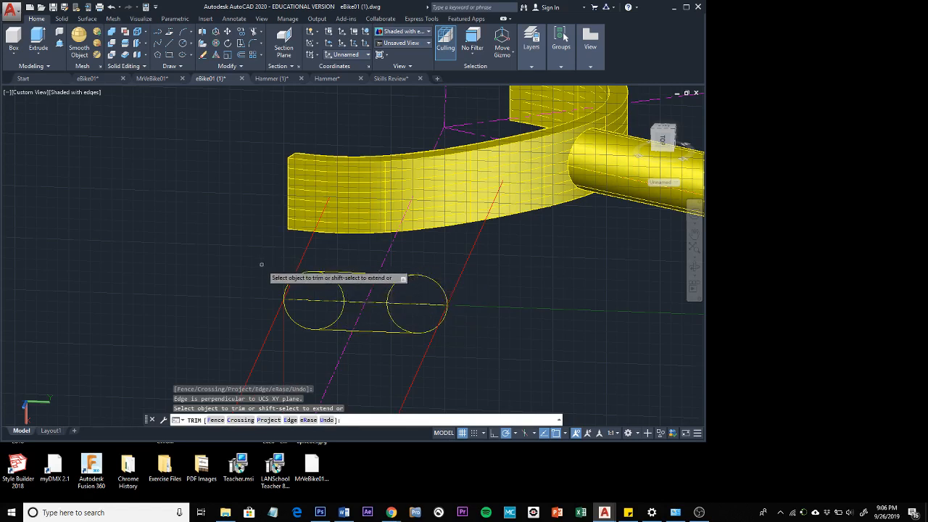
key(Escape)
key(Escape)
key(Escape)
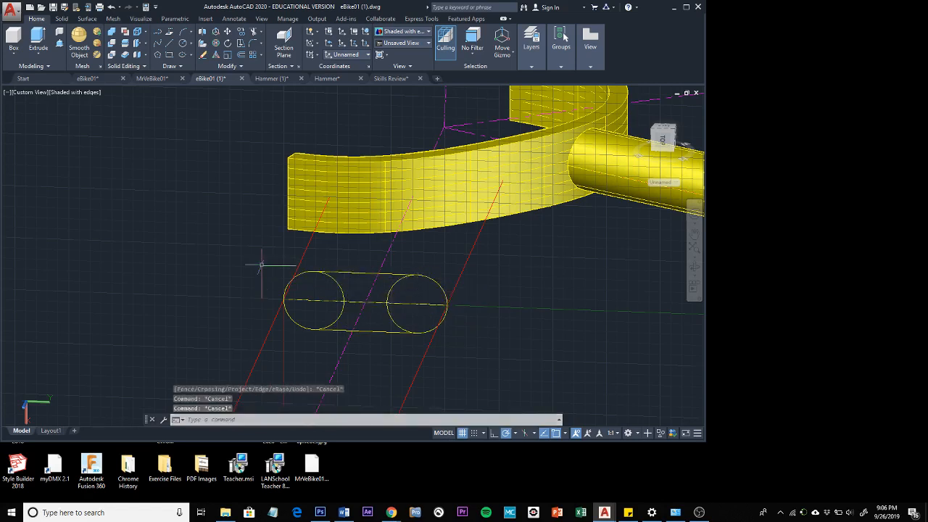
Trim away the inner arcs of both circles, using the upper and lower connecting lines as cutting edges, leaving a slot outline.
click(253, 32)
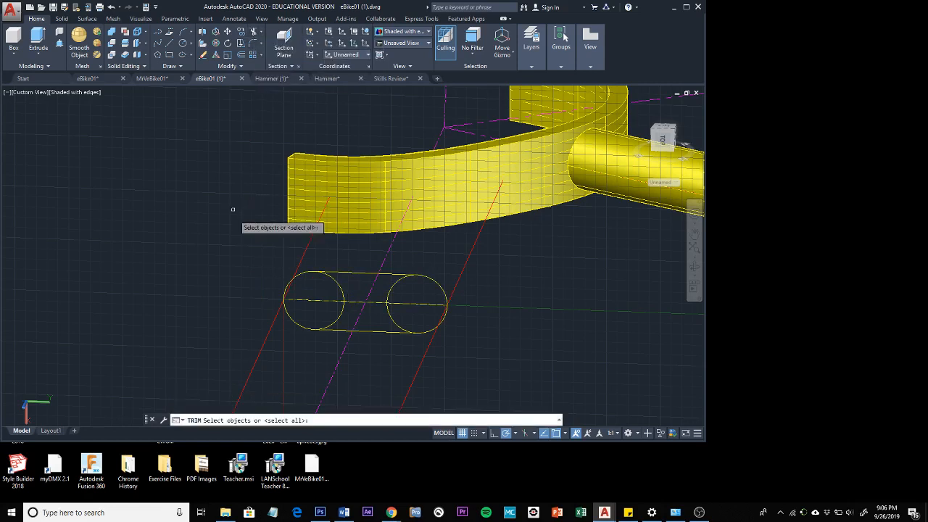
click(344, 273)
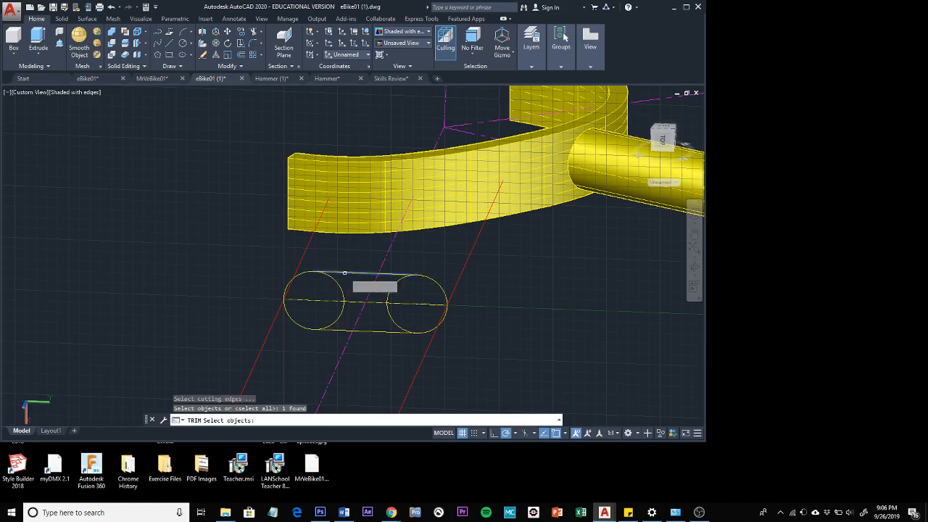
click(341, 331)
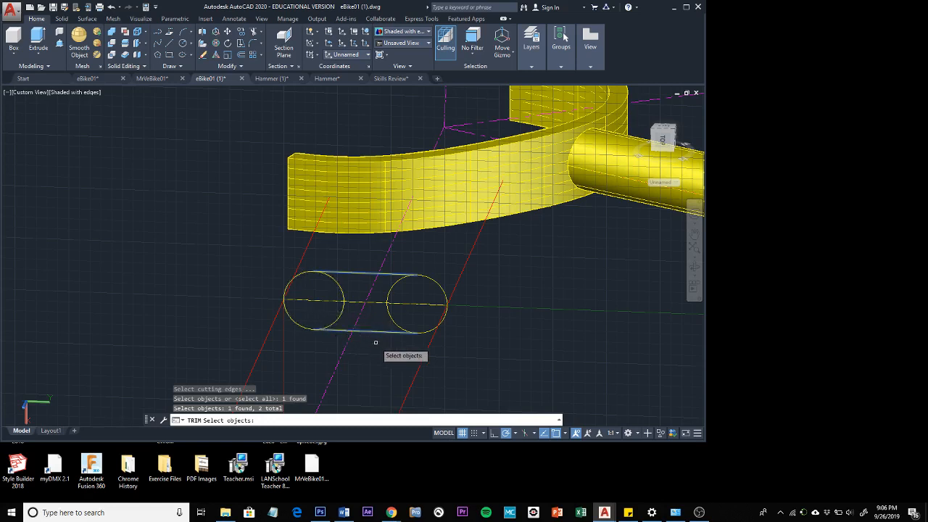
key(Return)
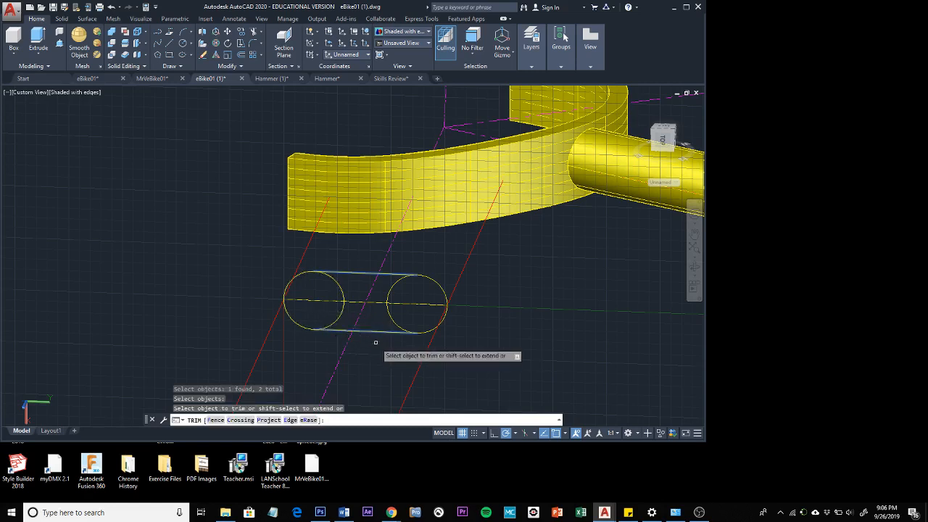
click(336, 283)
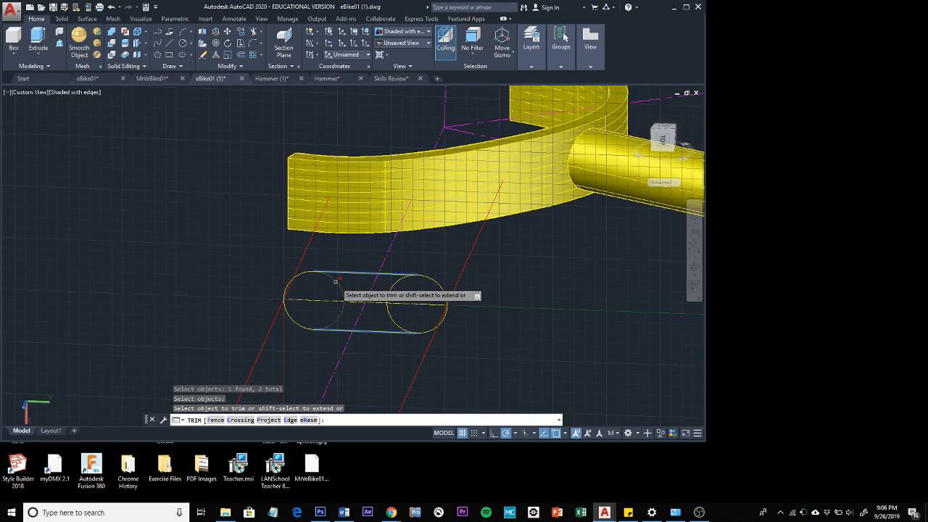
click(394, 284)
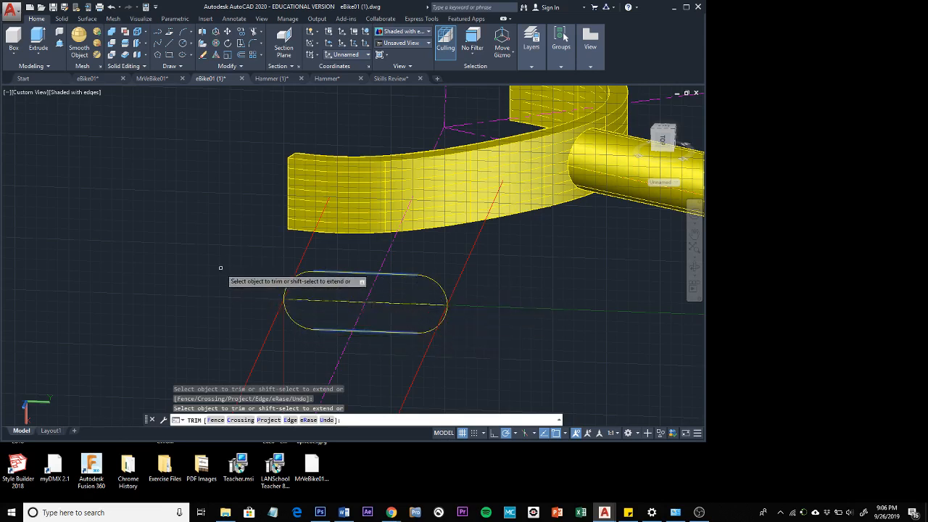
key(Escape)
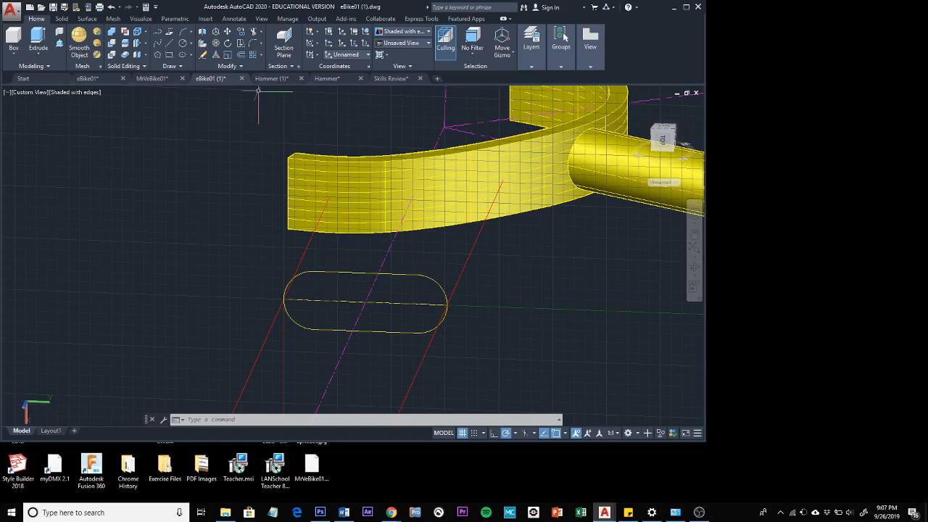
Join the two straight lines and two end arcs of the slot outline into a single closed polyline.
click(235, 66)
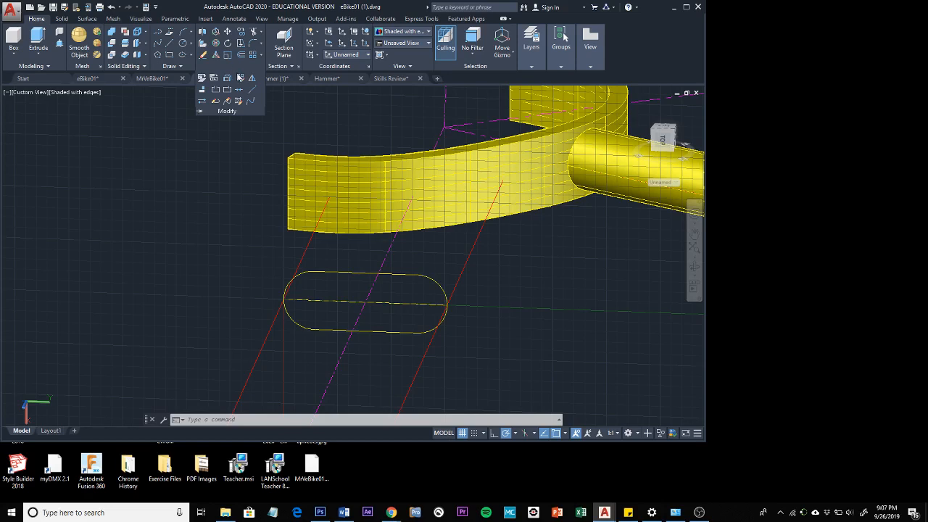
click(240, 91)
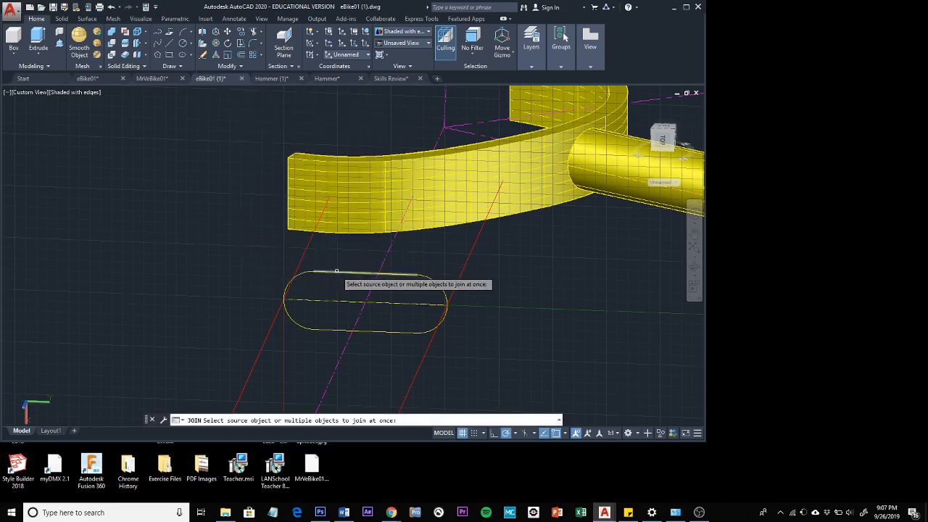
click(332, 273)
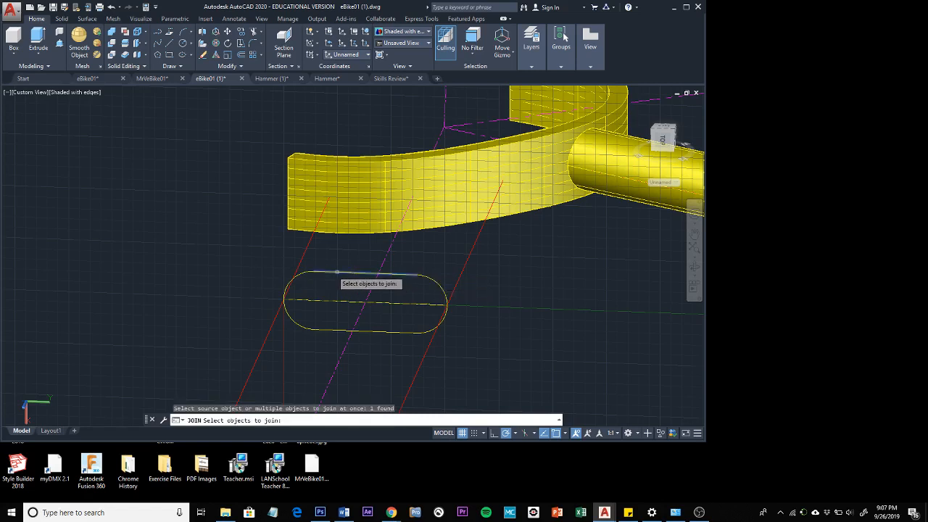
click(303, 275)
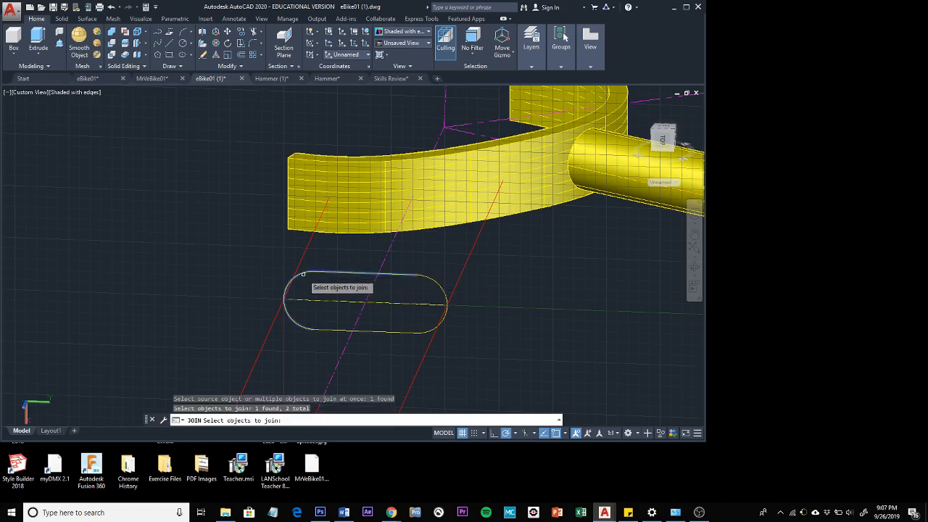
click(442, 288)
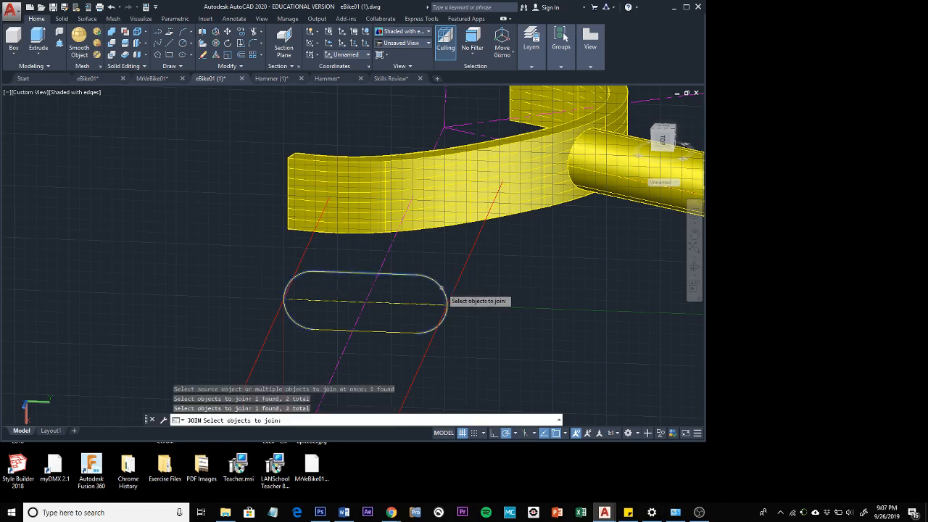
click(397, 331)
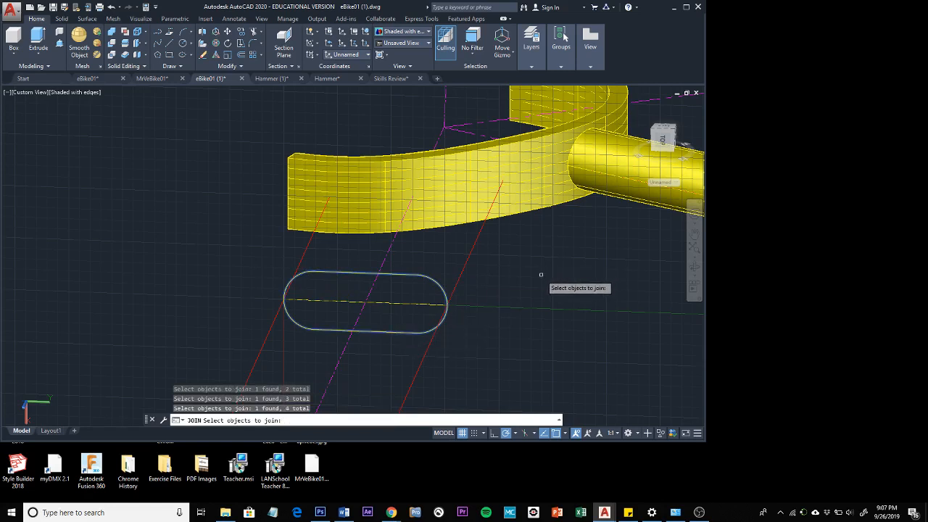
key(Return)
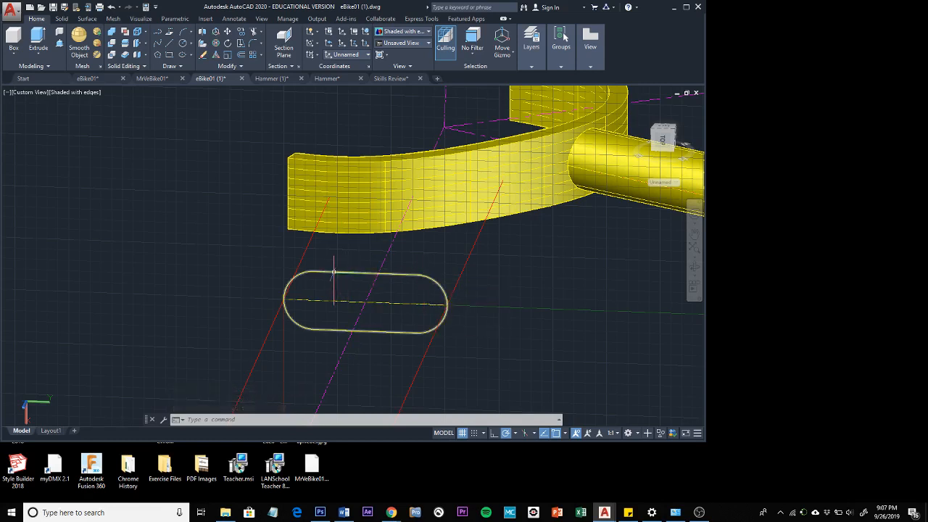
click(404, 274)
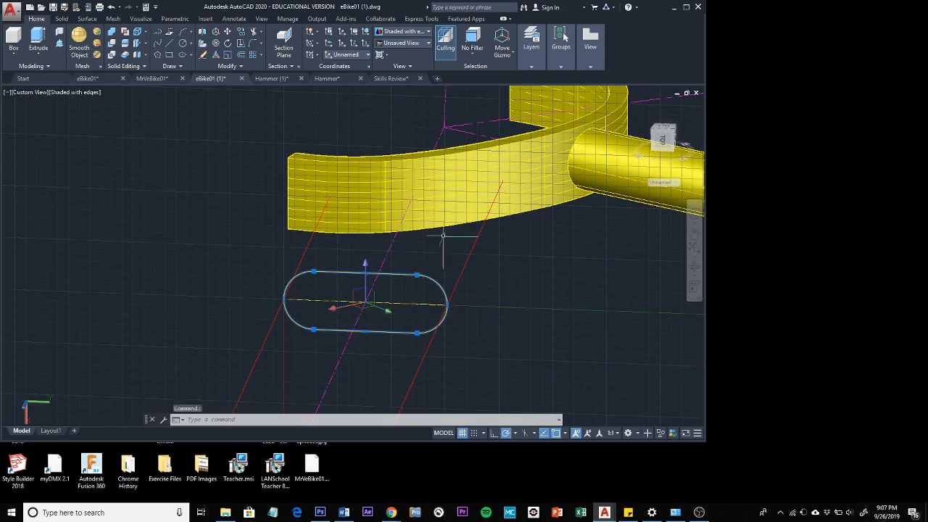
key(Escape)
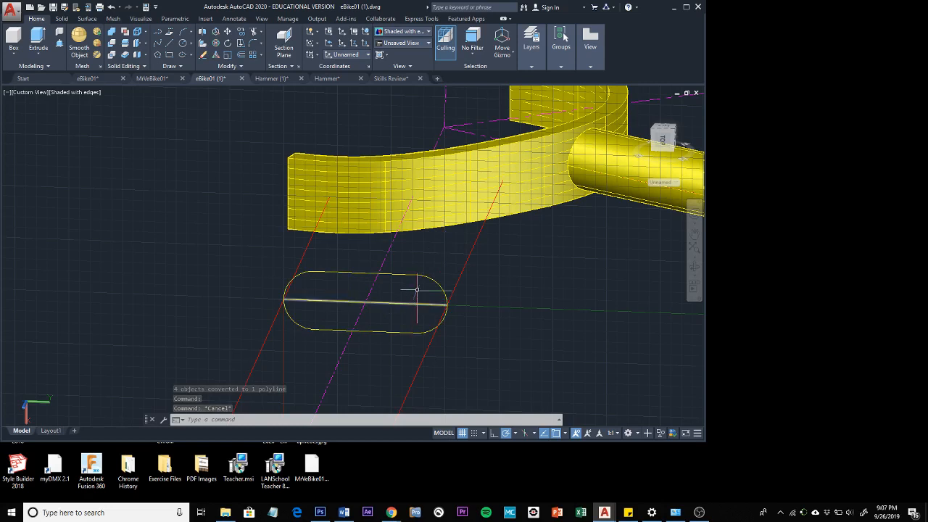
mouse_move(424, 275)
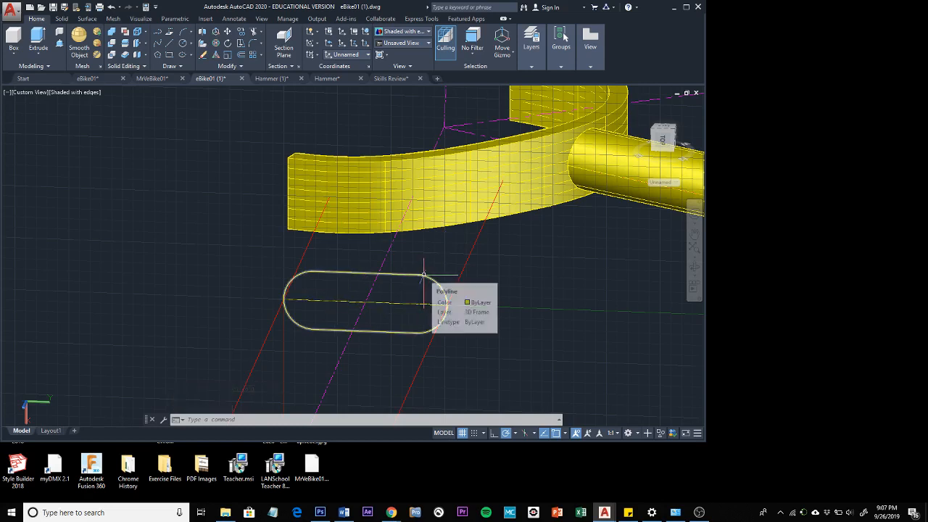
Offset the joined slot outline inward by 0.7 to create the inner wall outline.
click(245, 56)
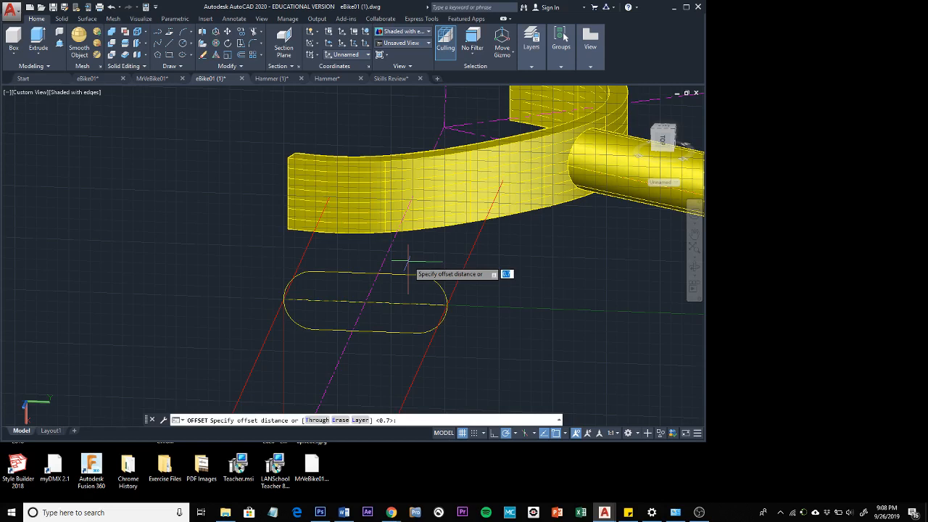
key(Return)
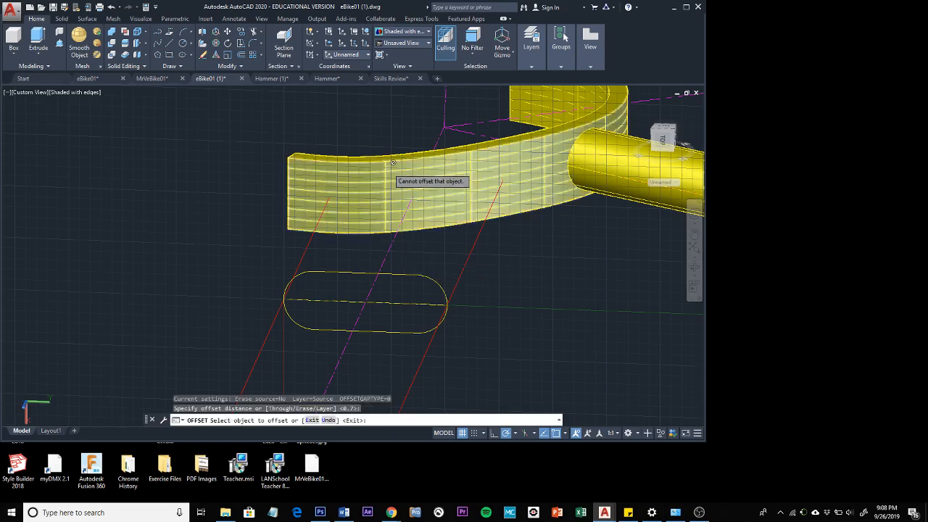
click(388, 215)
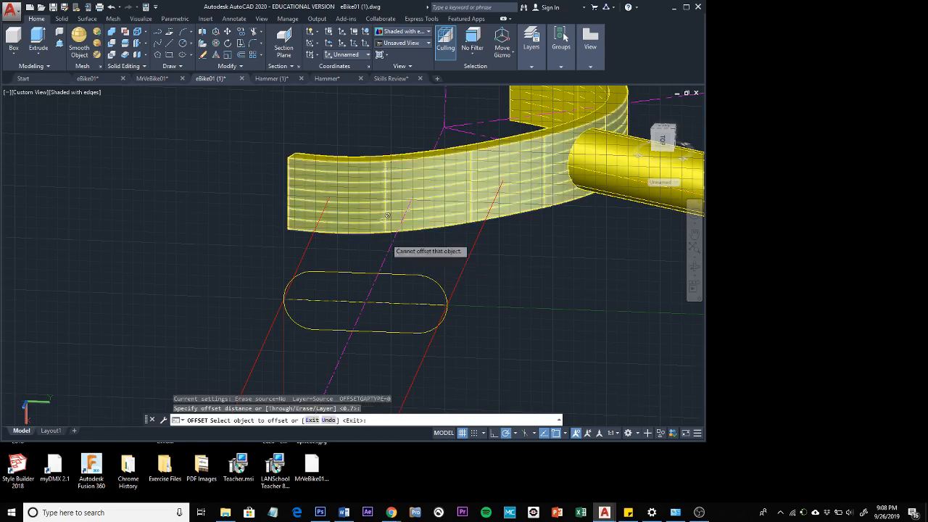
click(420, 275)
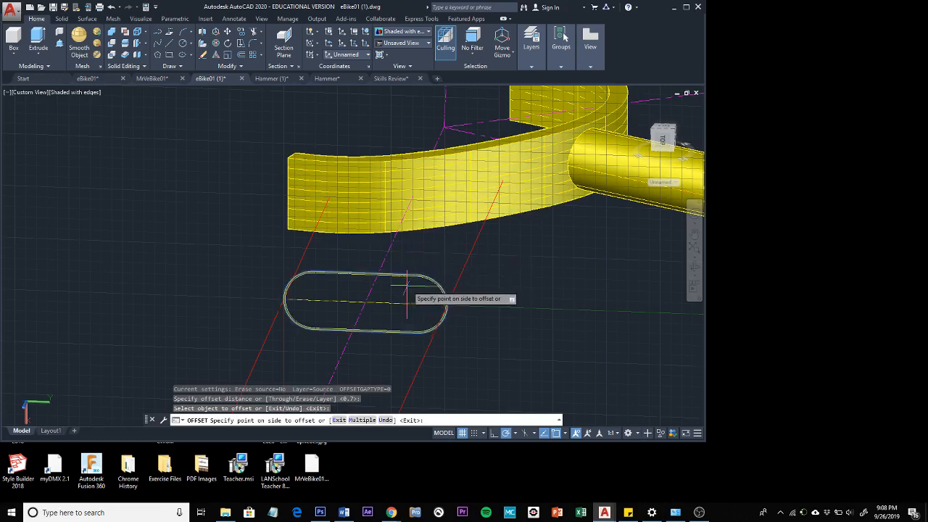
scroll(407, 297, up, 5)
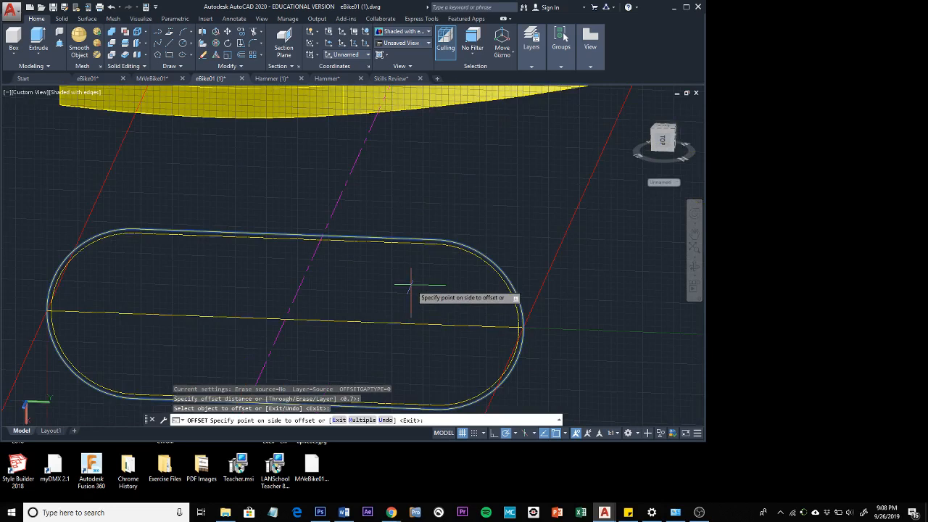
click(411, 285)
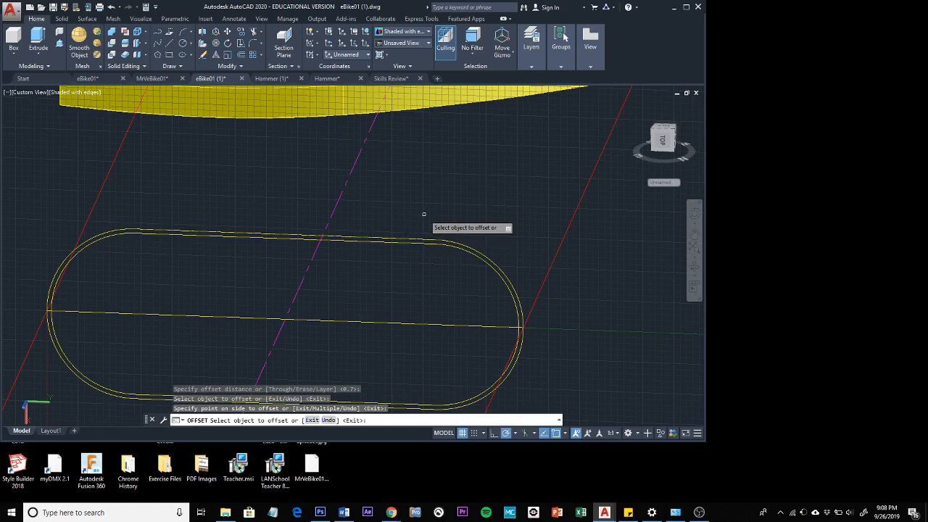
key(Escape)
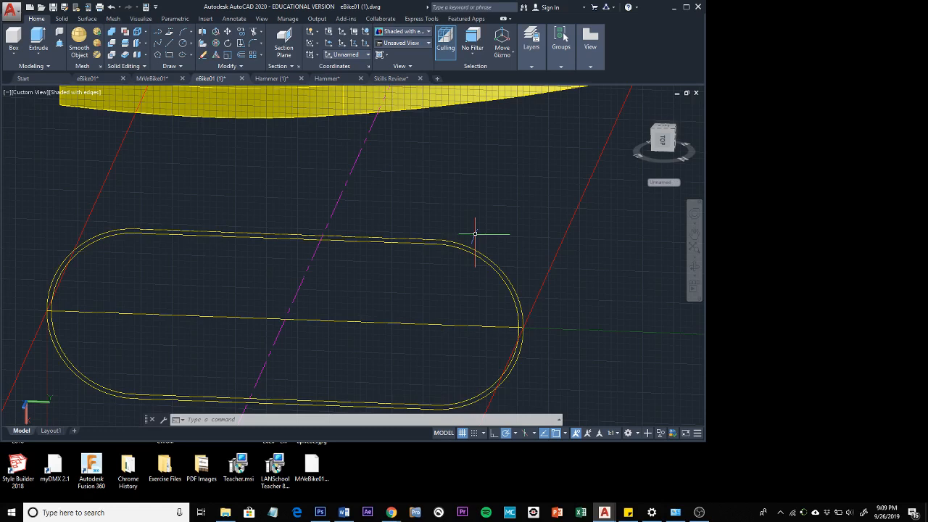
Convert the outer and inner slot outlines into regions.
text(REGION)
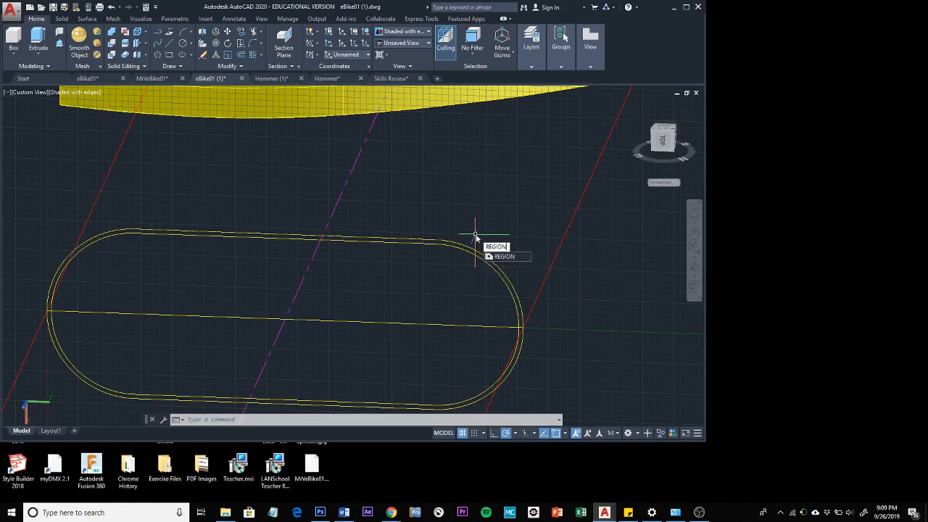
key(Return)
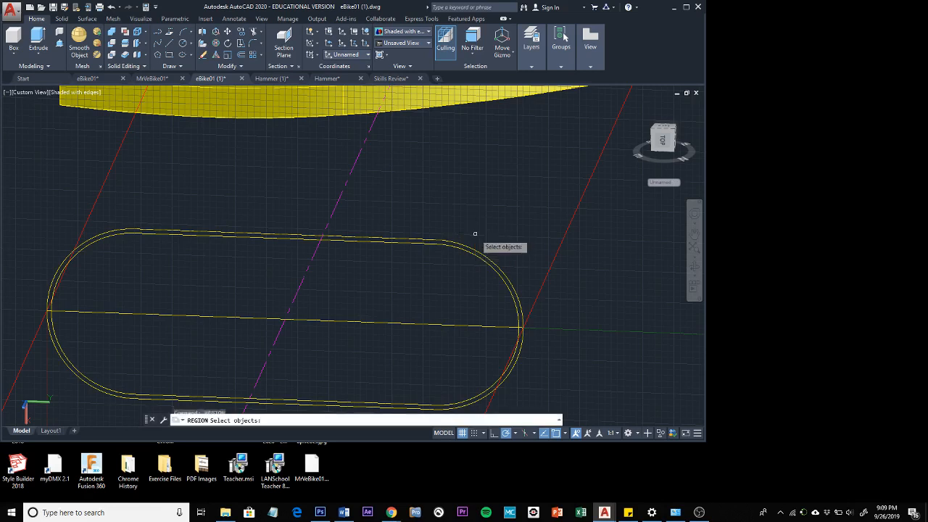
click(490, 213)
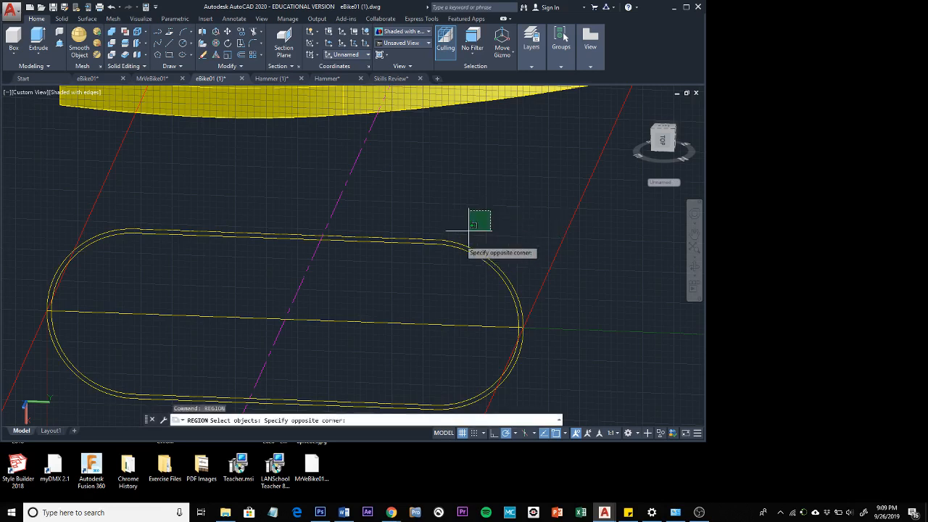
click(436, 272)
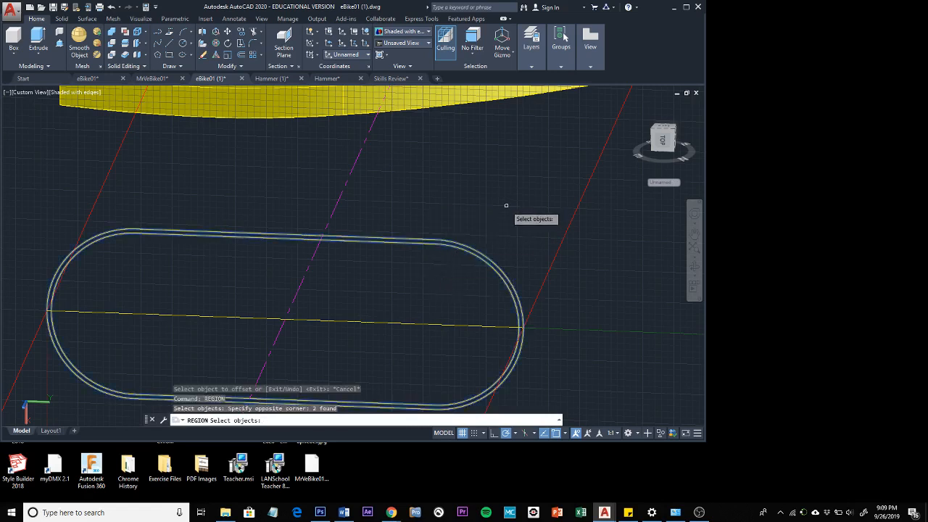
key(Return)
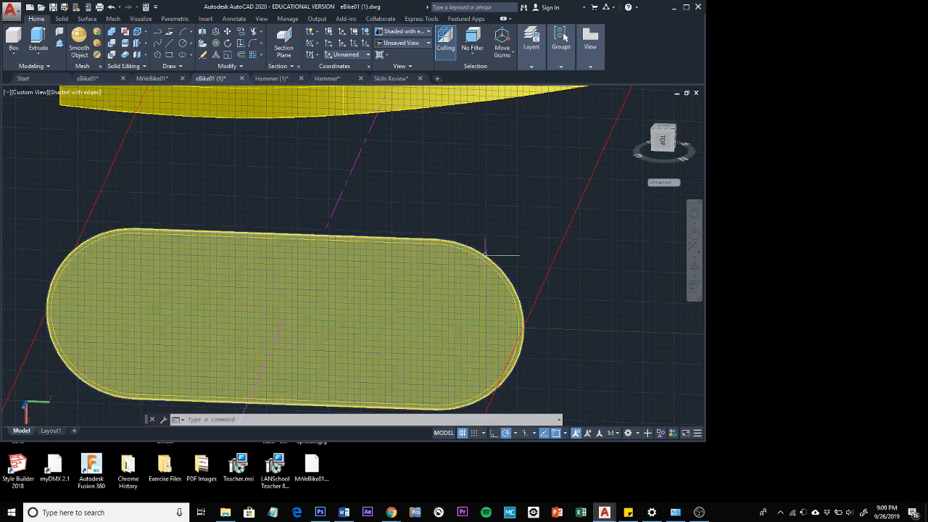
Subtract the inner slot region from the outer slot region, leaving a hollow tube profile.
mouse_move(485, 253)
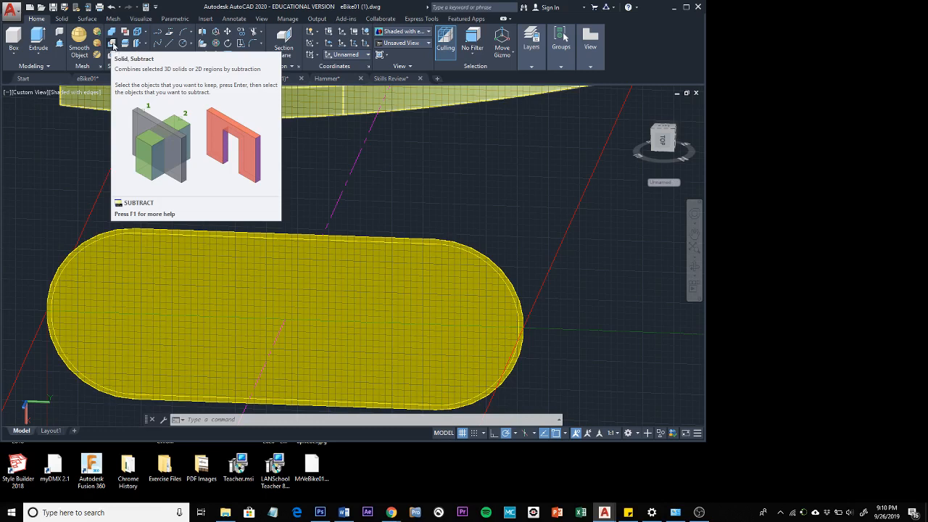
click(113, 45)
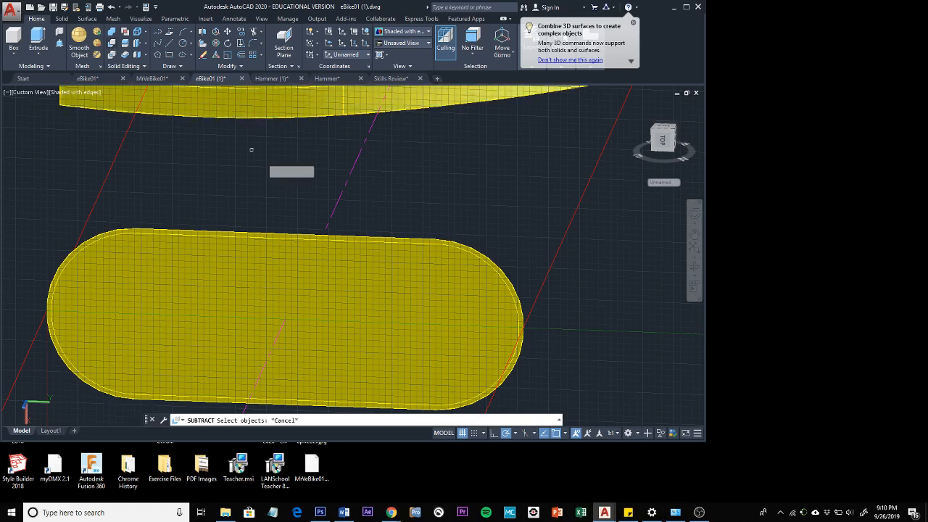
click(429, 247)
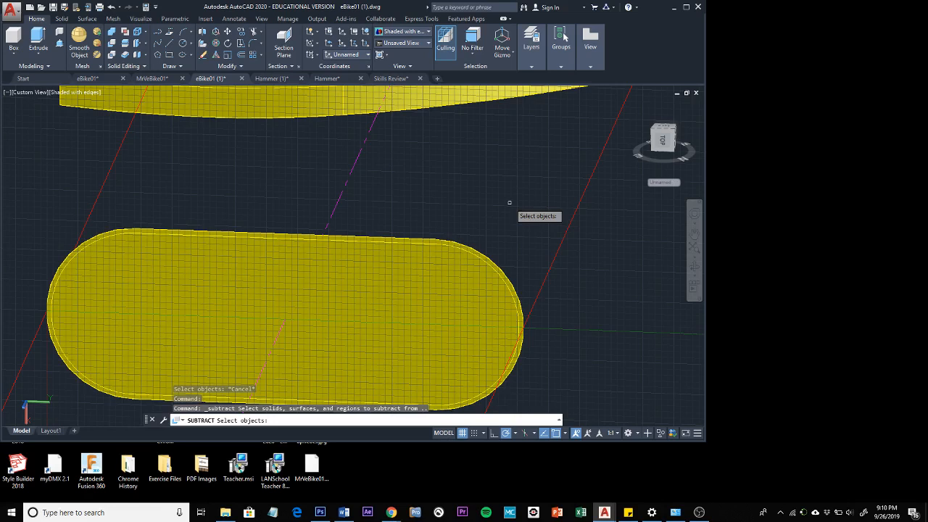
click(482, 255)
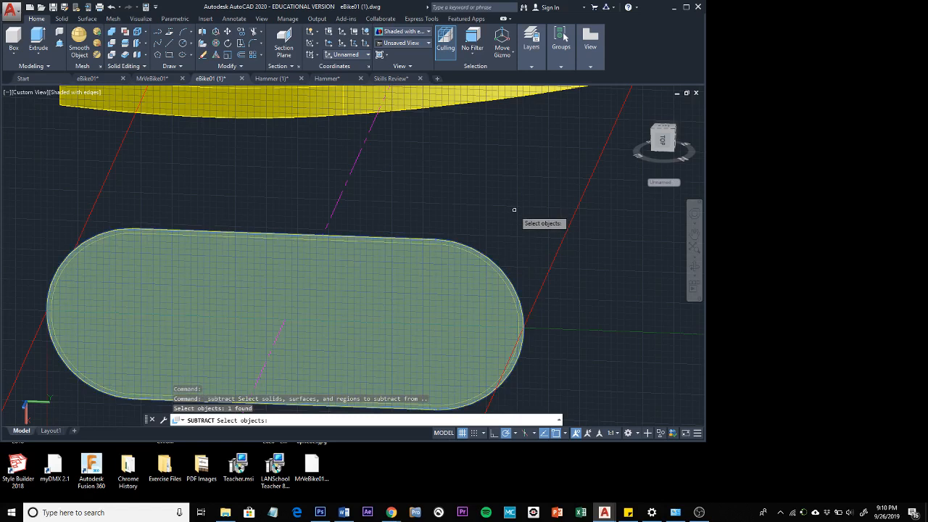
key(Return)
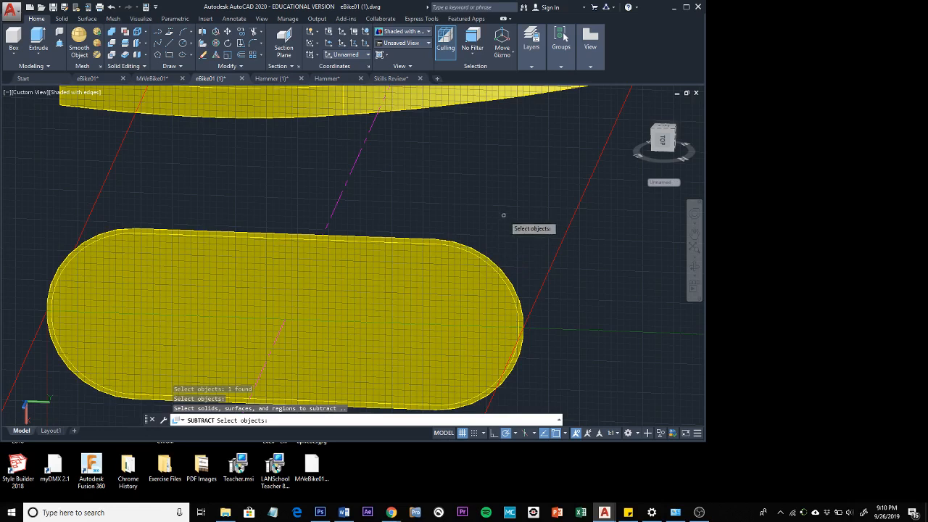
click(501, 232)
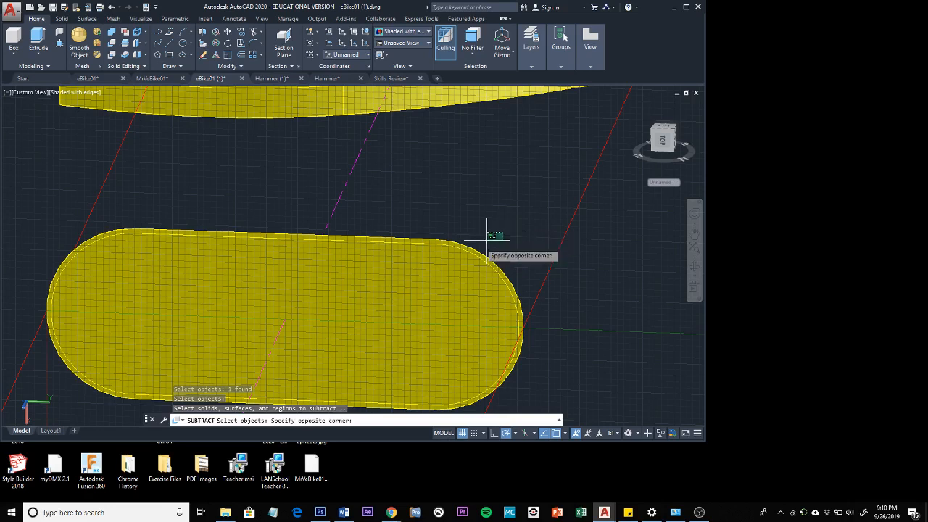
click(460, 270)
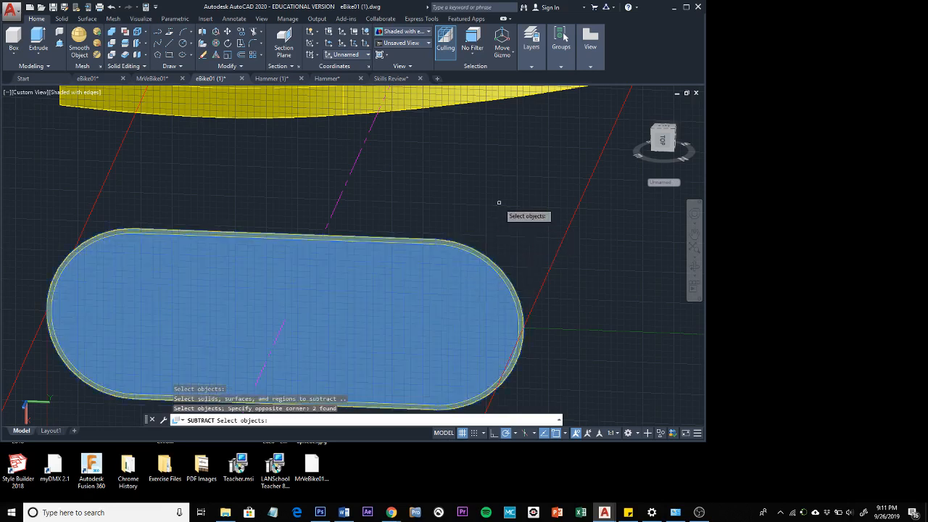
click(486, 257)
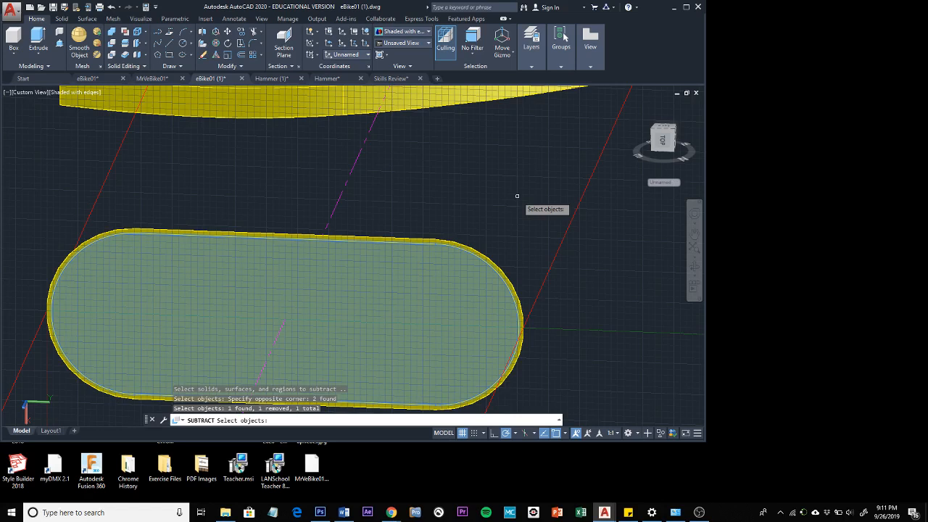
key(Return)
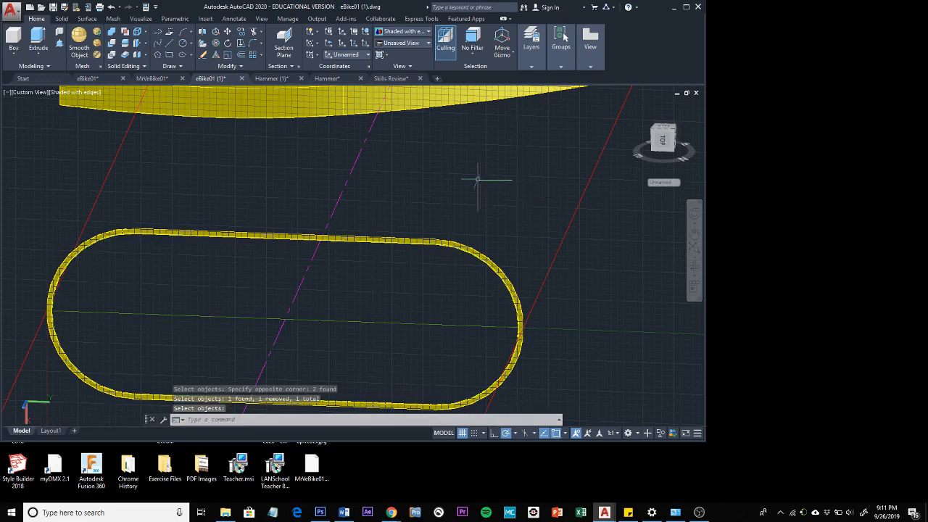
Examine the hollow slot profile's position and orientation between the red edges, relative to the curved yellow solid and the frame sketch.
scroll(458, 196, down, 5)
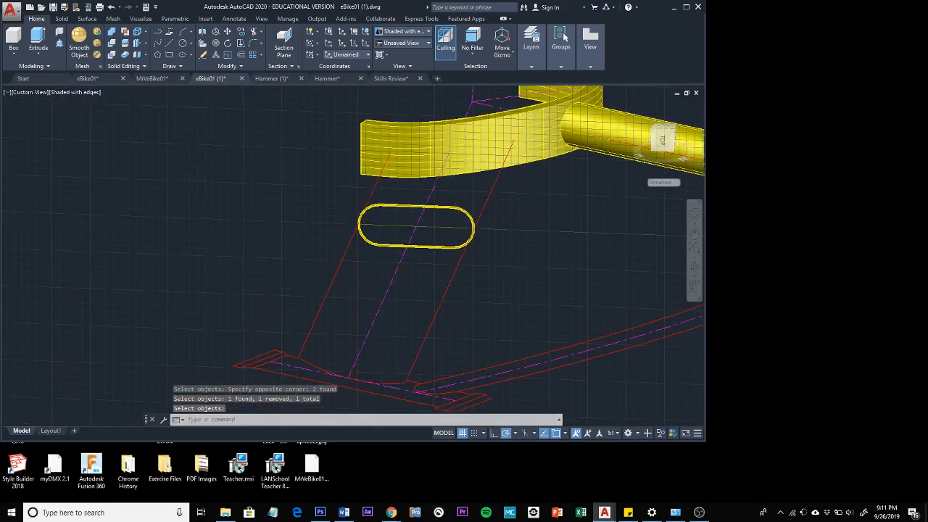
scroll(458, 196, up, 3)
scroll(458, 196, down, 6)
scroll(459, 196, up, 3)
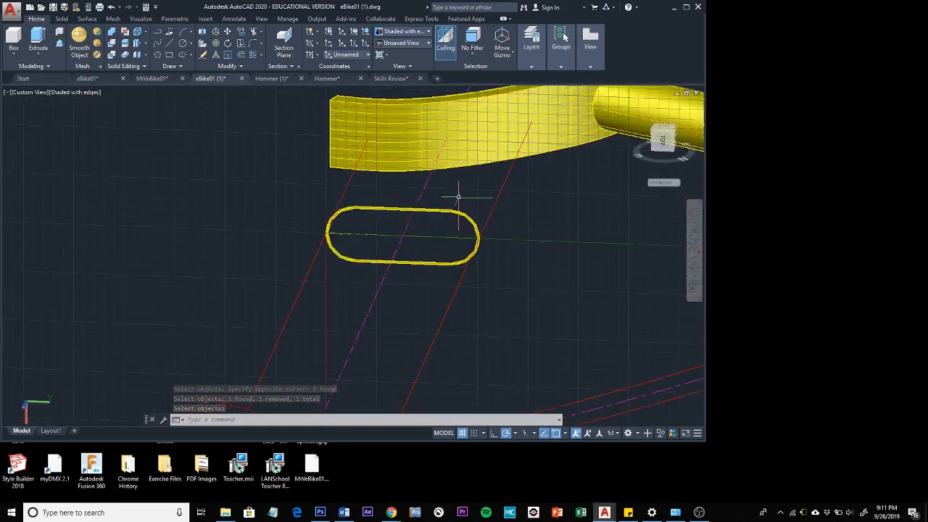
scroll(456, 193, down, 5)
shift+middle_drag(456, 193, 447, 231)
scroll(447, 230, up, 2)
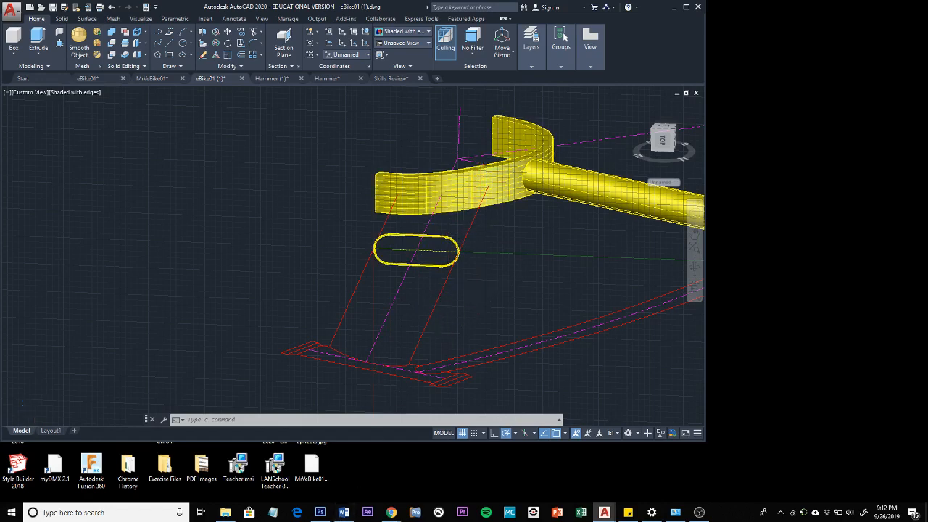
shift+middle_drag(469, 288, 442, 322)
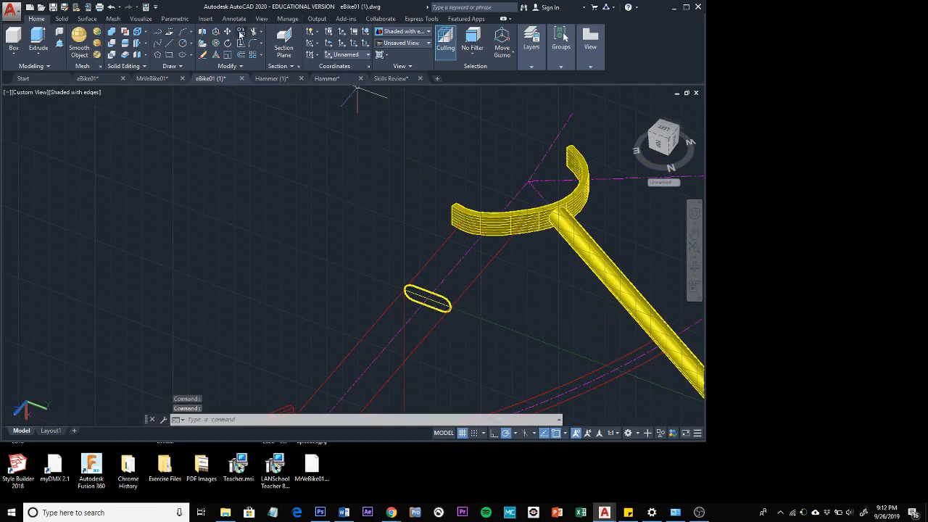
Move the hollow slot profile about 243 along the tube's axis from its original position to inside the curved yellow solid.
click(228, 32)
click(227, 32)
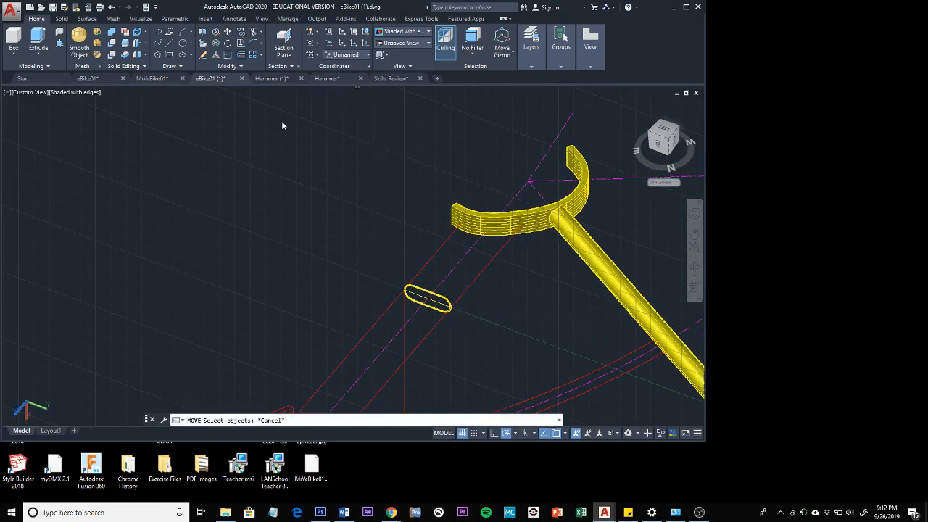
click(444, 296)
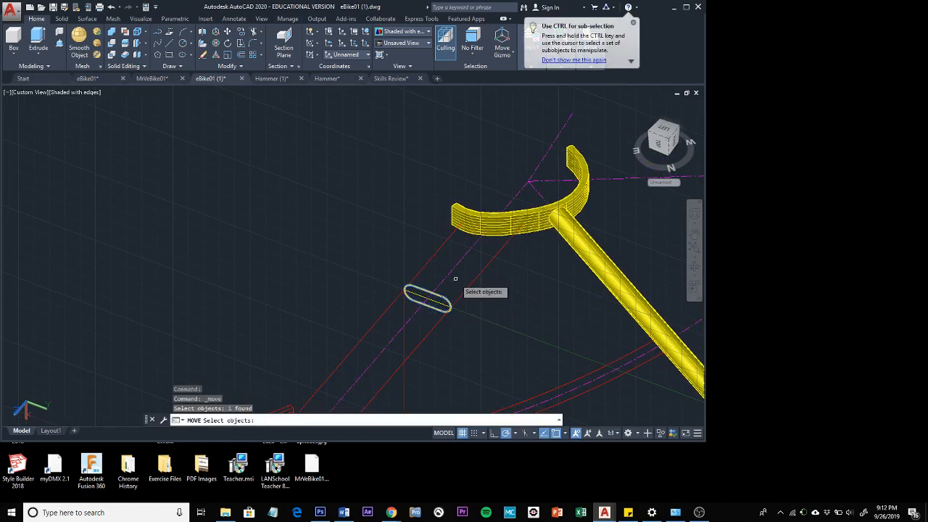
key(Return)
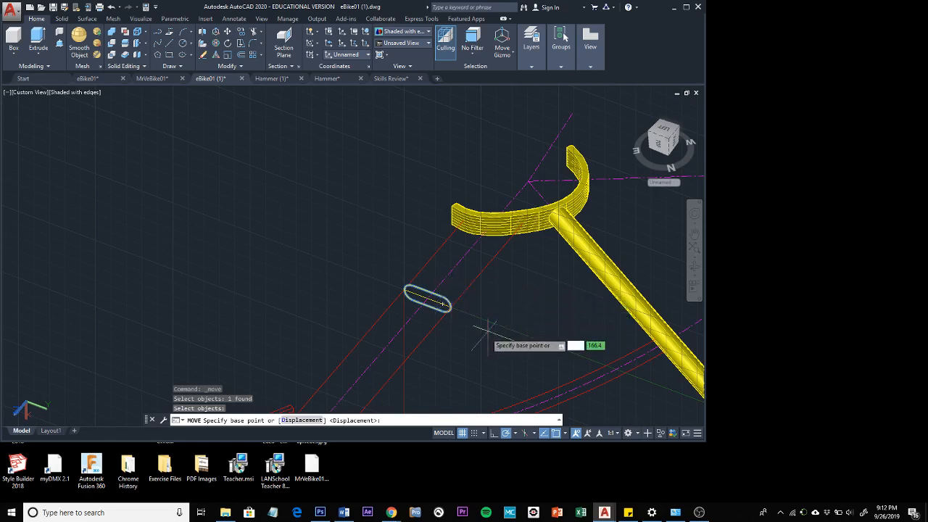
click(444, 303)
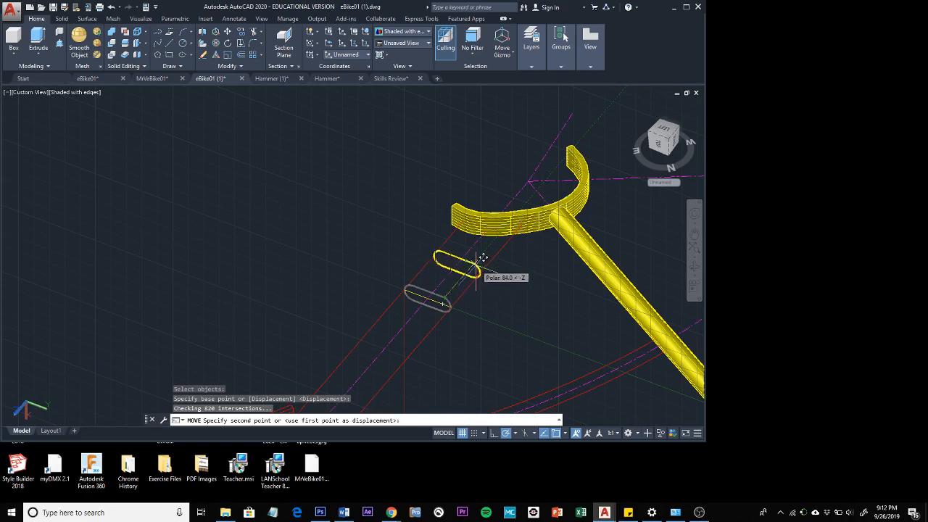
click(496, 240)
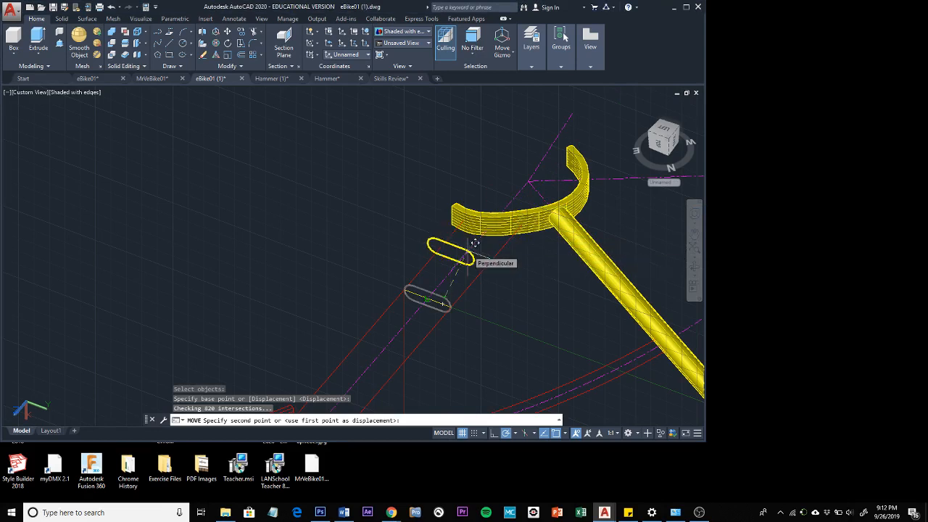
middle_drag(444, 303, 353, 377)
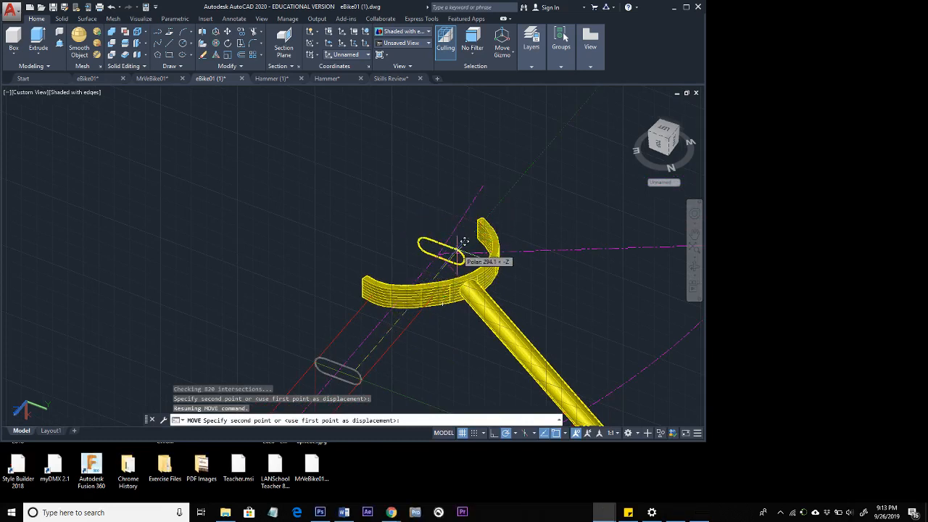
scroll(465, 242, up, 1)
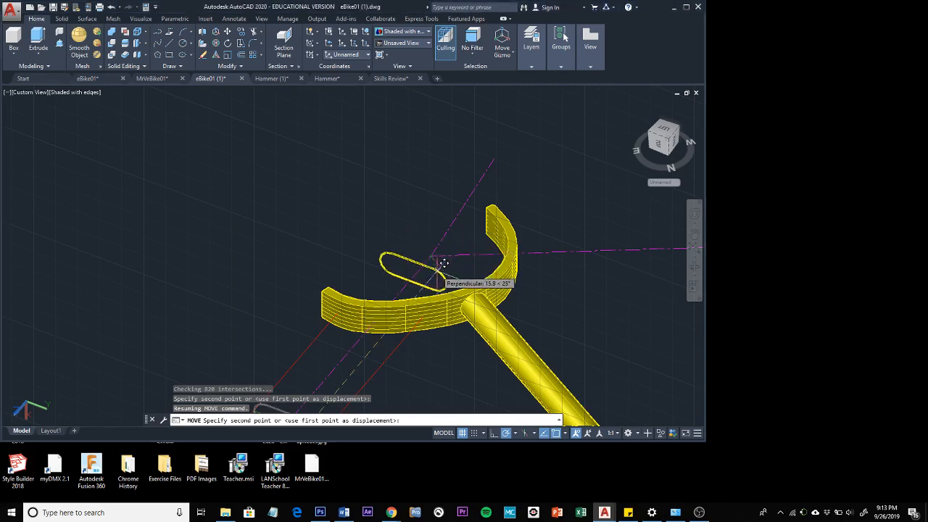
scroll(447, 259, up, 5)
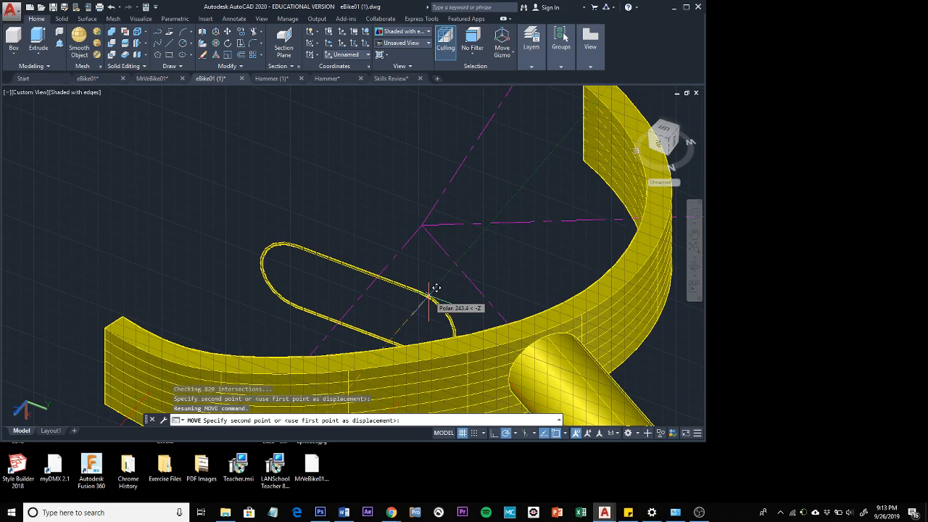
click(437, 288)
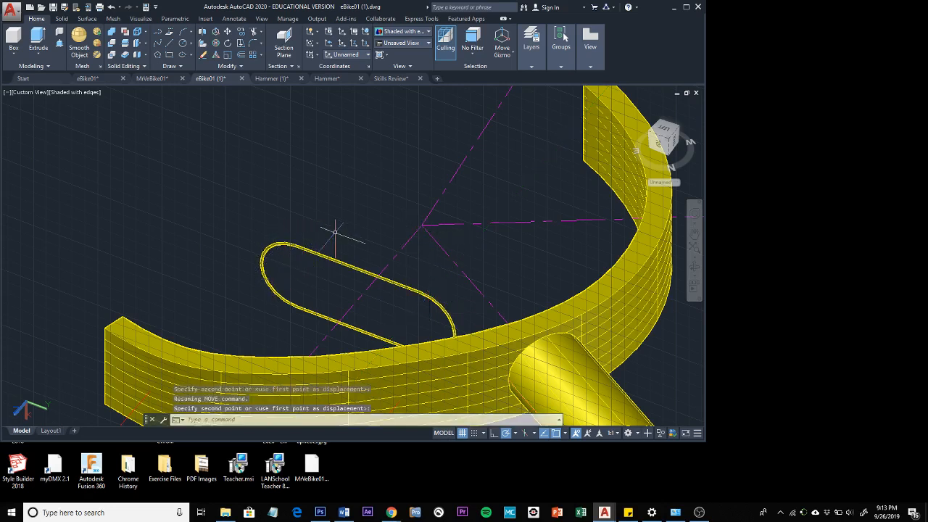
Extrude the hollow slot profile as a solid along the red edges, from inside the curved solid to beyond the head tube sketch.
shift+middle_drag(341, 234, 397, 254)
scroll(398, 254, up, 4)
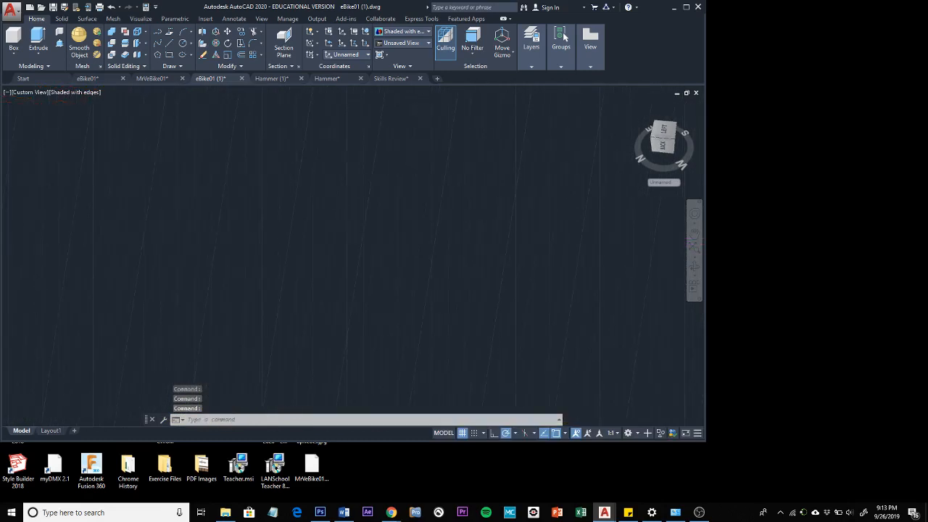
scroll(390, 253, down, 2)
shift+middle_drag(374, 323, 530, 167)
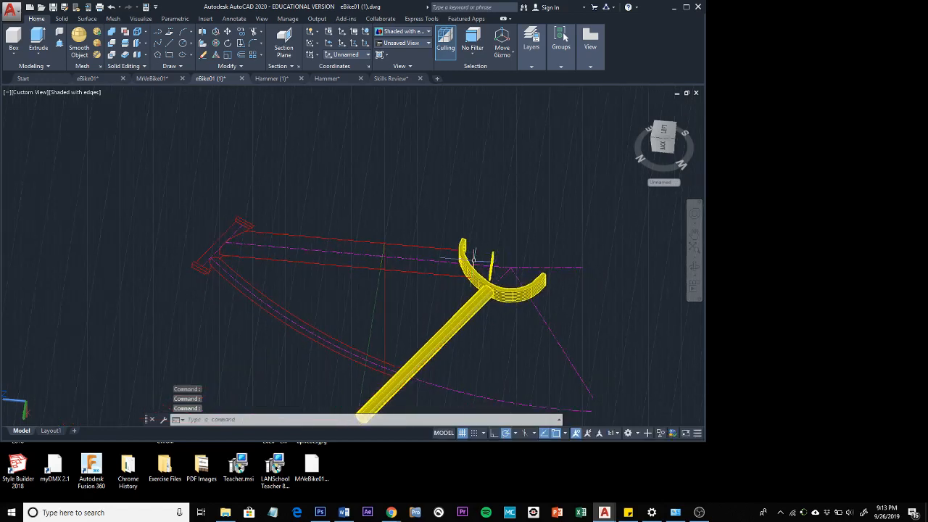
shift+middle_drag(385, 233, 436, 212)
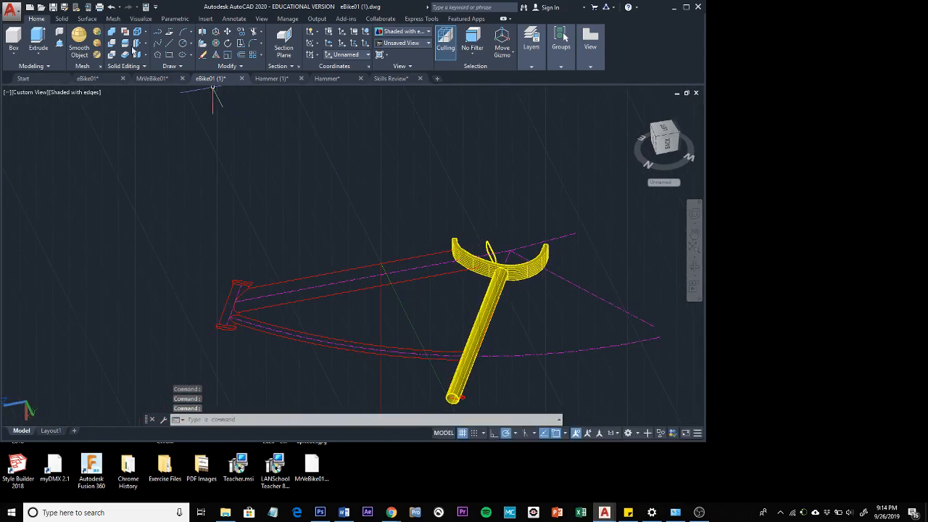
click(61, 19)
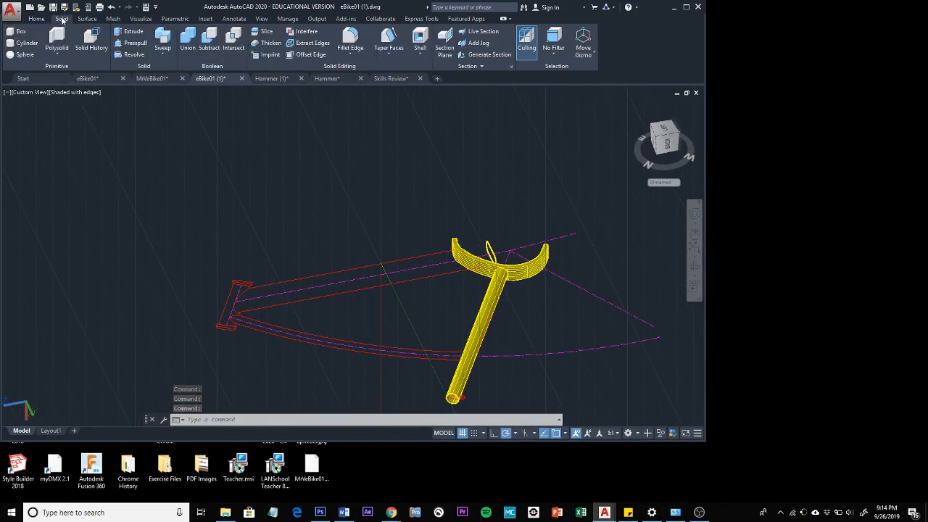
click(129, 36)
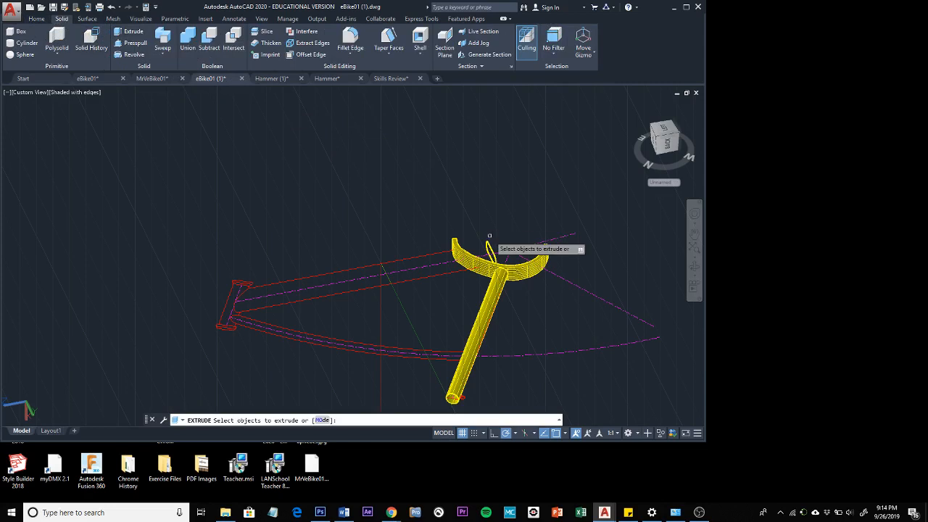
click(488, 246)
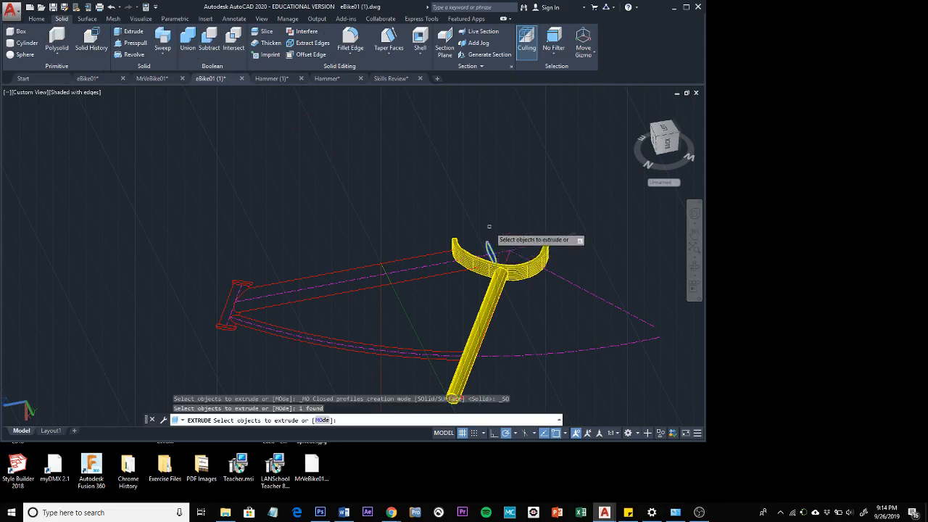
key(Return)
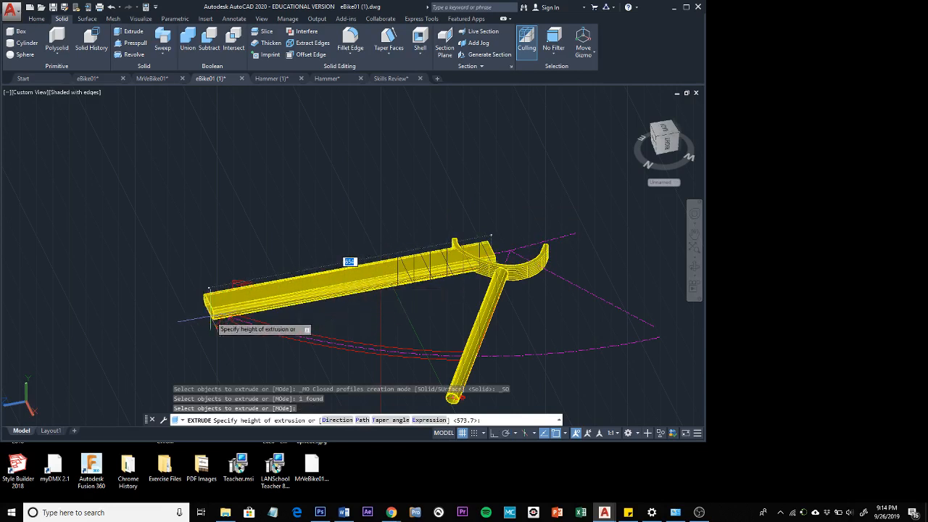
scroll(211, 324, up, 4)
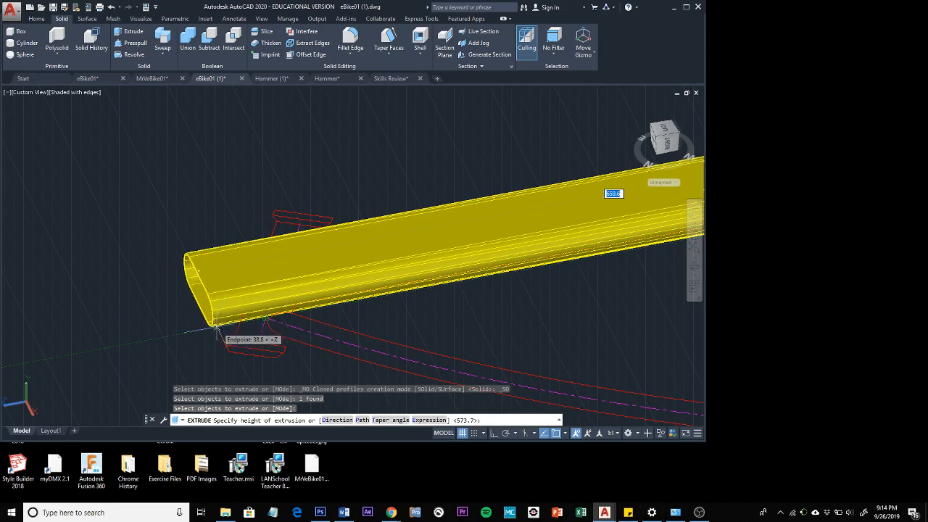
click(217, 328)
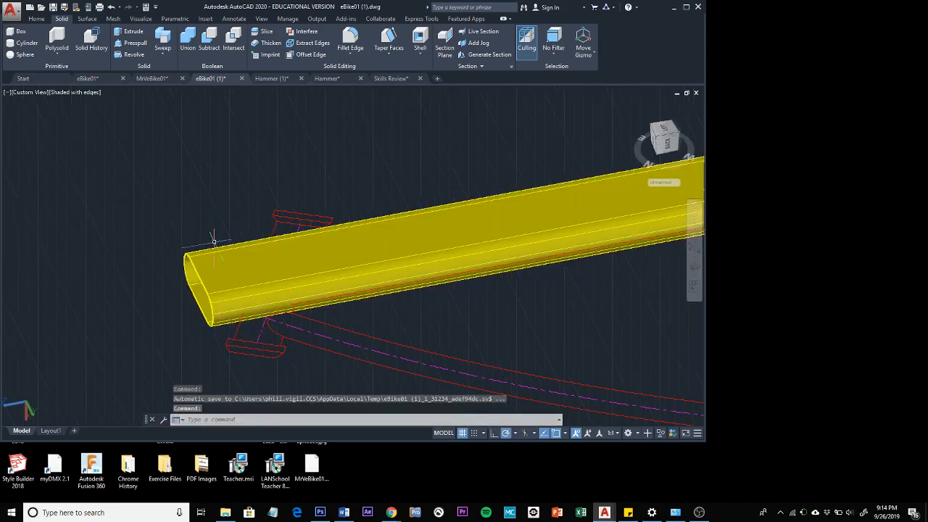
Slice the slot-shaped tube with the curved solid's outer surface, keeping only the long part running toward the head tube sketch.
shift+middle_drag(210, 249, 458, 228)
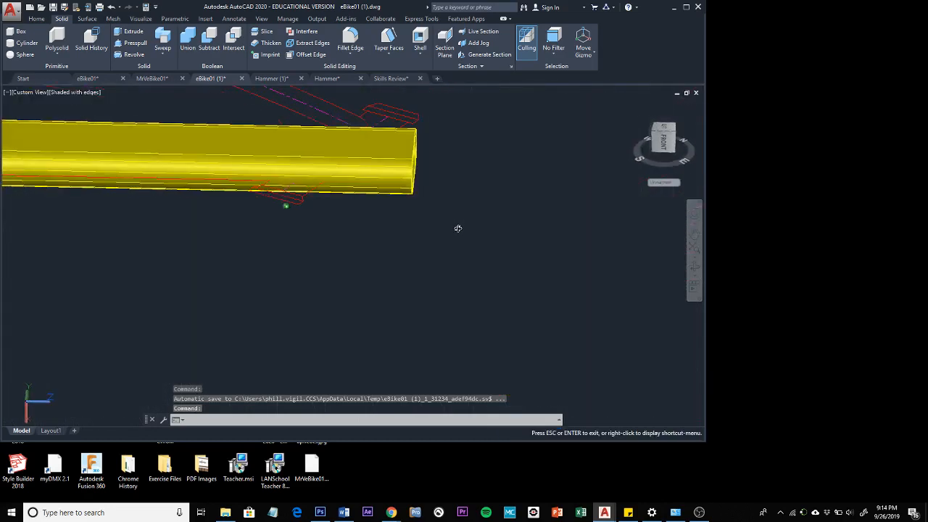
scroll(345, 243, down, 3)
scroll(339, 243, down, 2)
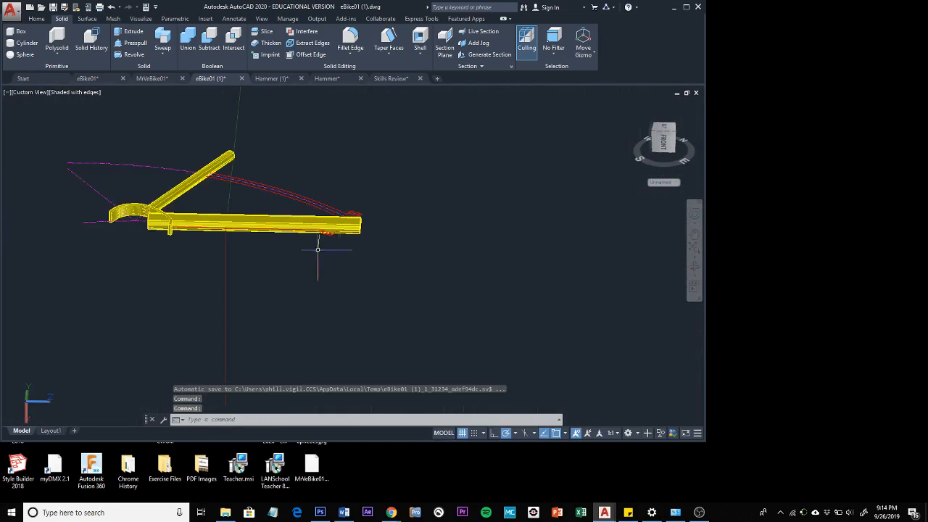
shift+middle_drag(317, 248, 283, 286)
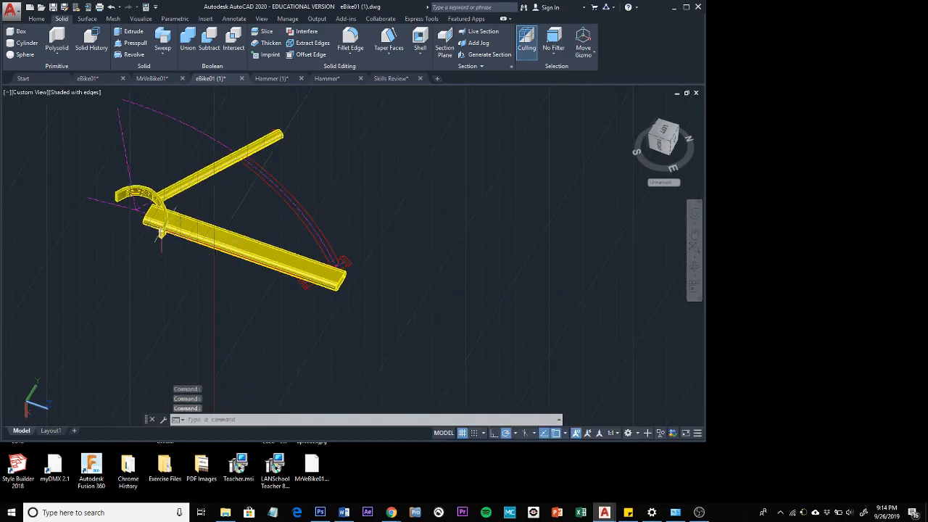
scroll(163, 234, up, 6)
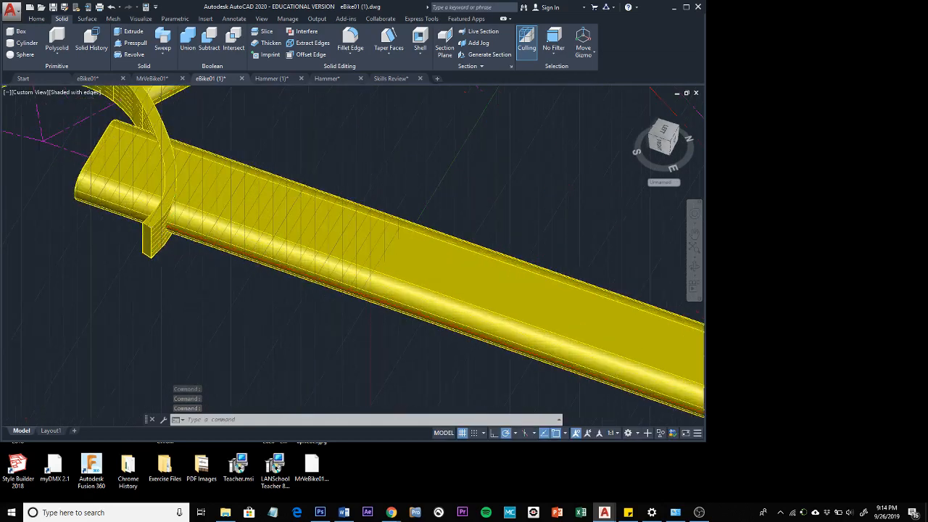
scroll(164, 234, down, 5)
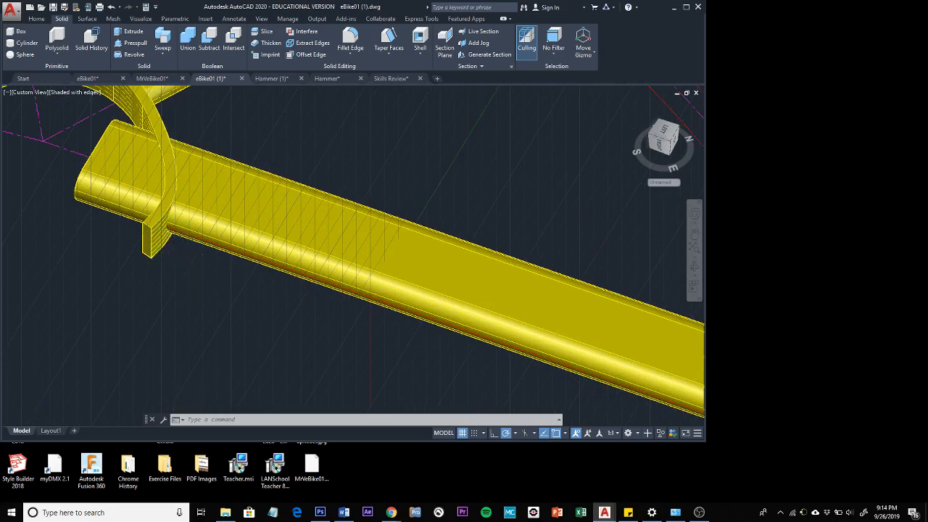
shift+middle_drag(202, 299, 230, 332)
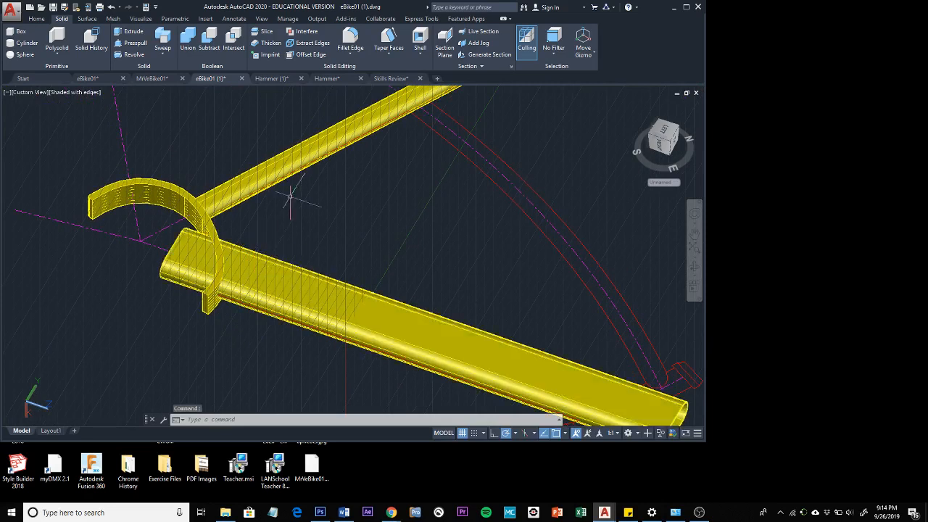
click(267, 32)
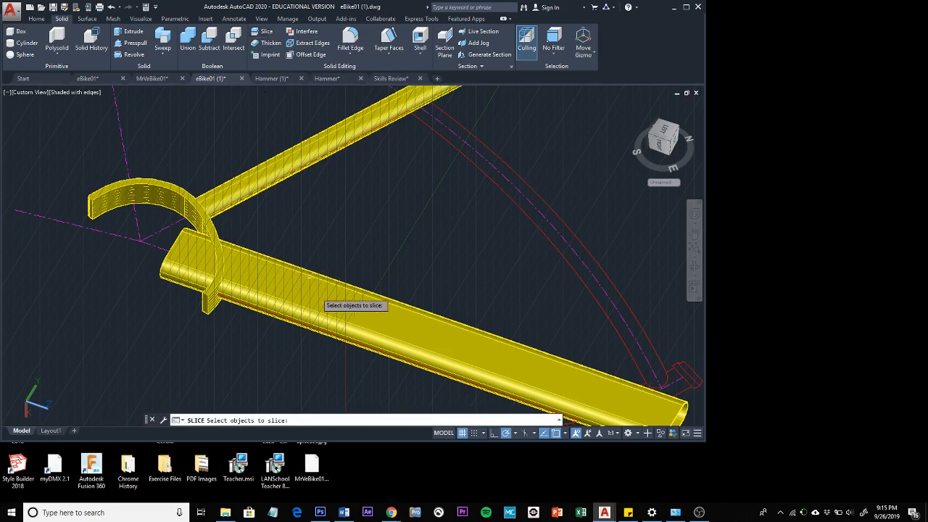
click(345, 321)
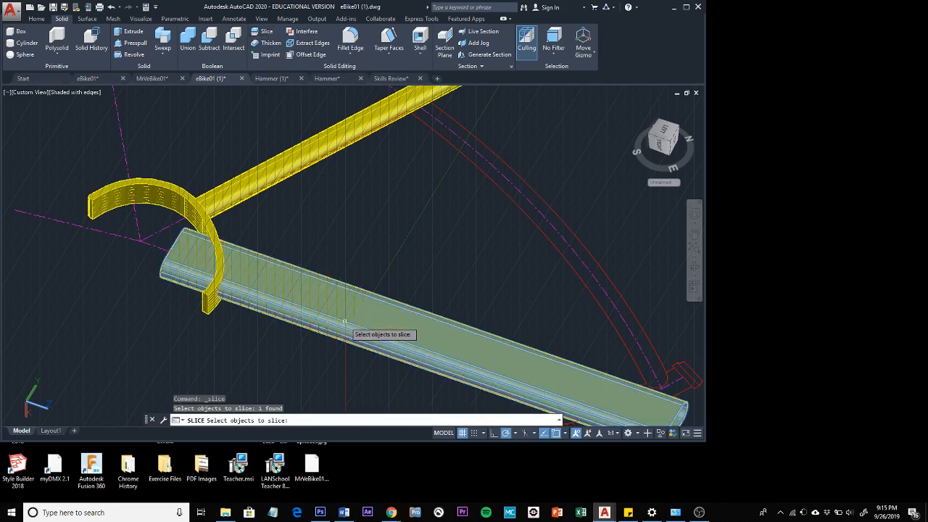
key(Return)
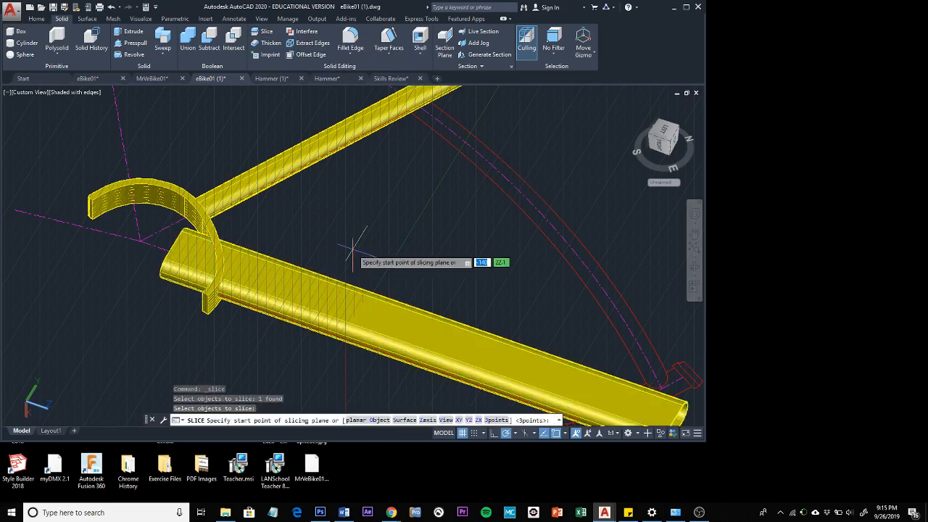
click(404, 421)
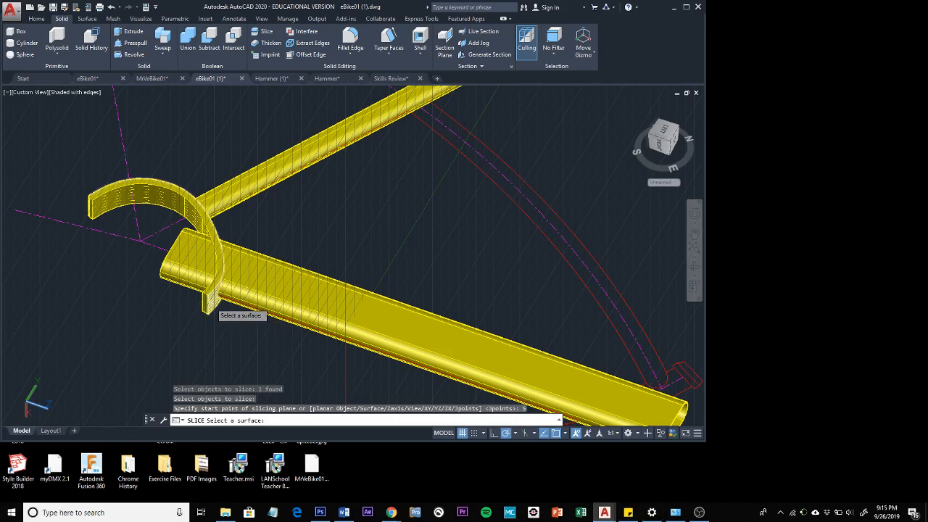
scroll(212, 306, up, 5)
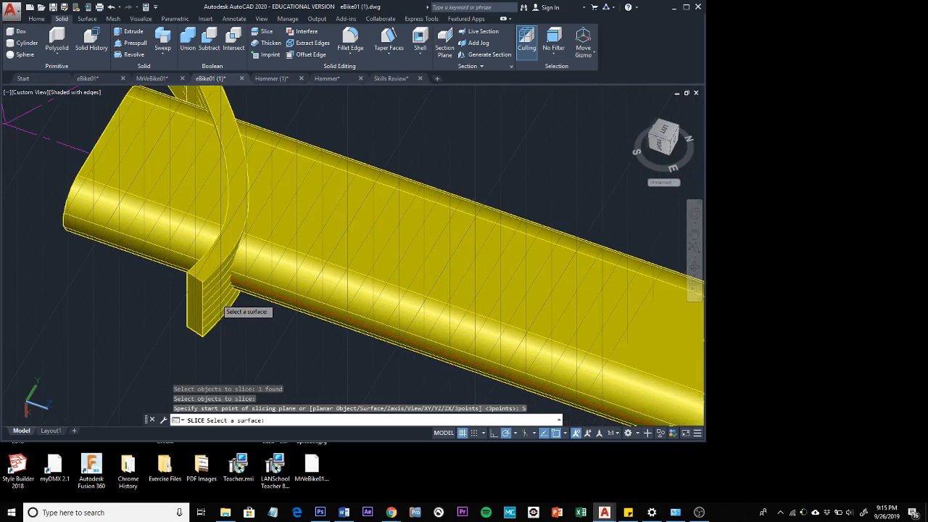
click(217, 297)
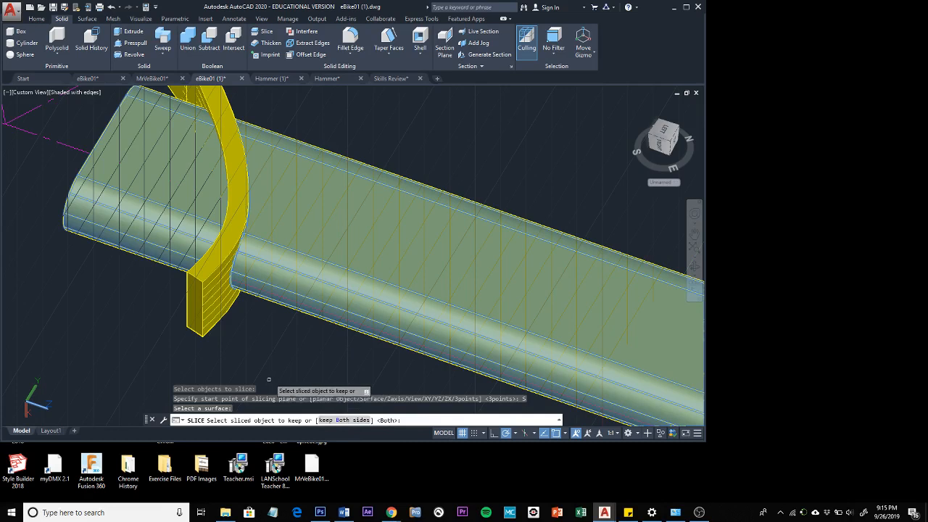
click(305, 228)
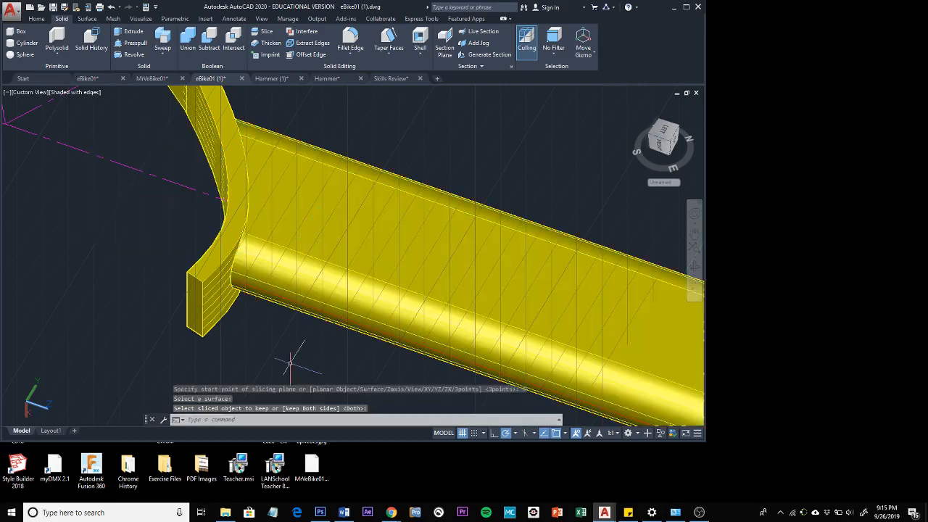
Examine the trimmed slot-shaped tube from its joint with the curved solid to its open end at the head tube sketch.
scroll(290, 363, down, 4)
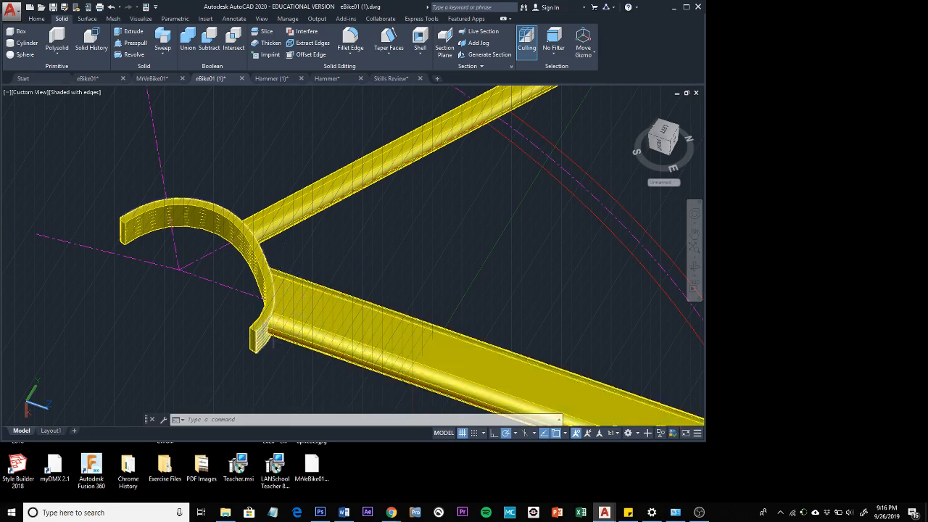
scroll(272, 341, down, 5)
middle_drag(310, 332, 148, 309)
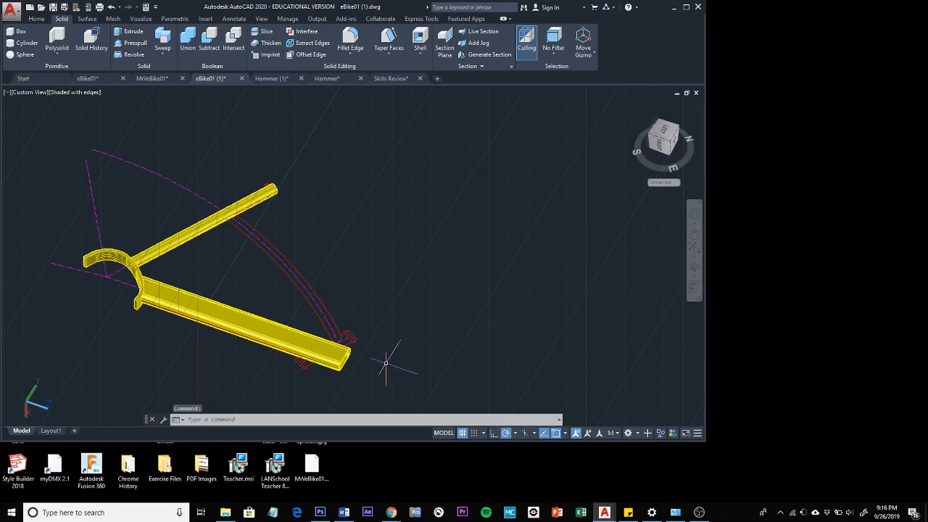
shift+middle_drag(388, 373, 407, 346)
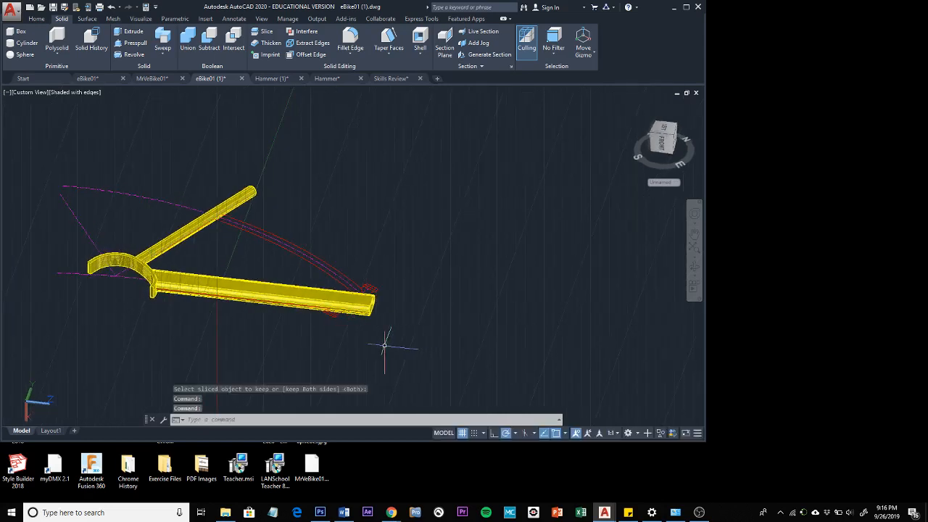
scroll(255, 326, up, 3)
middle_drag(255, 326, 476, 373)
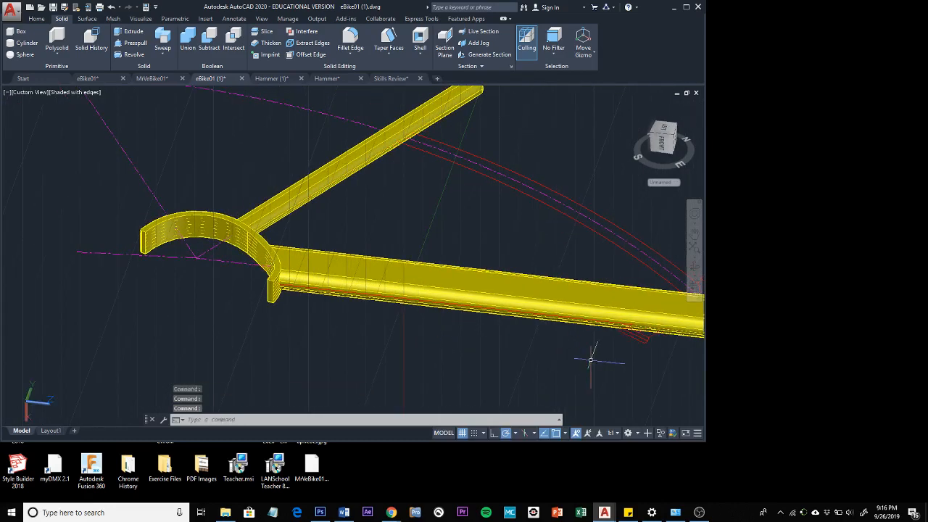
middle_drag(591, 361, 457, 366)
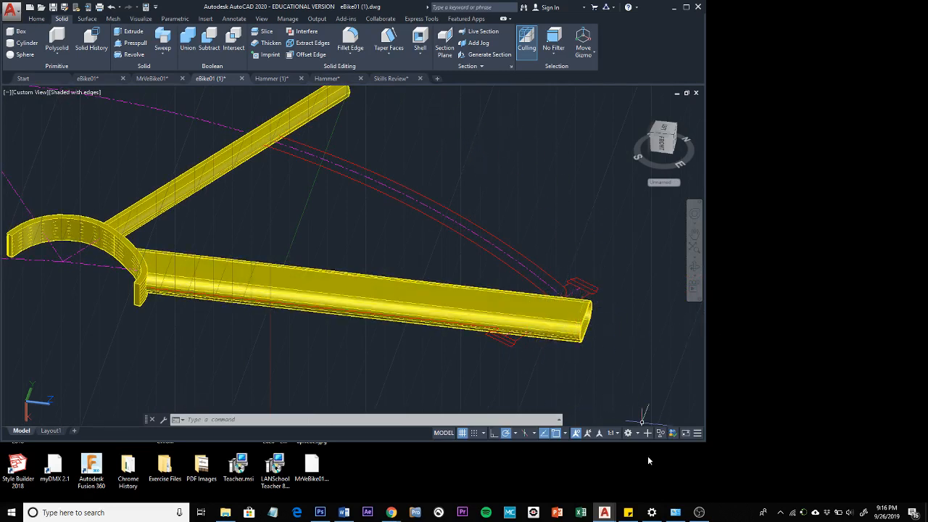
click(699, 513)
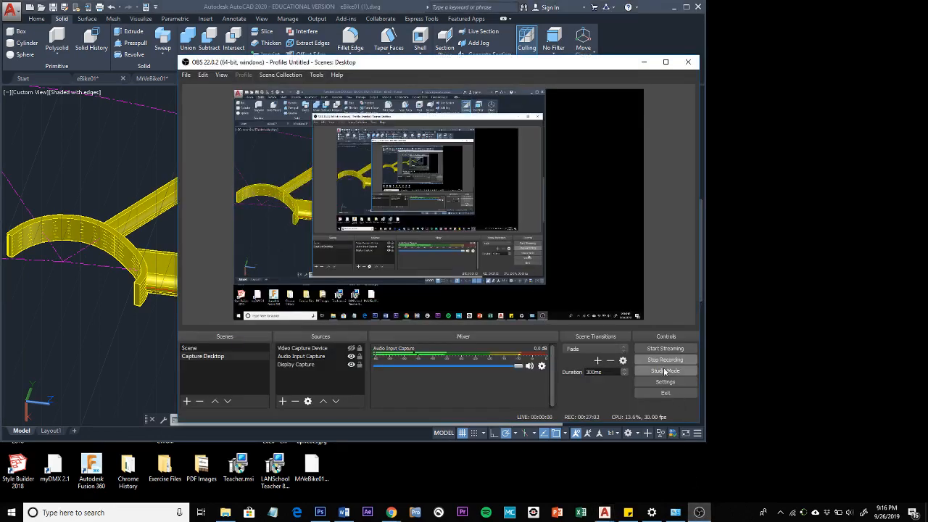